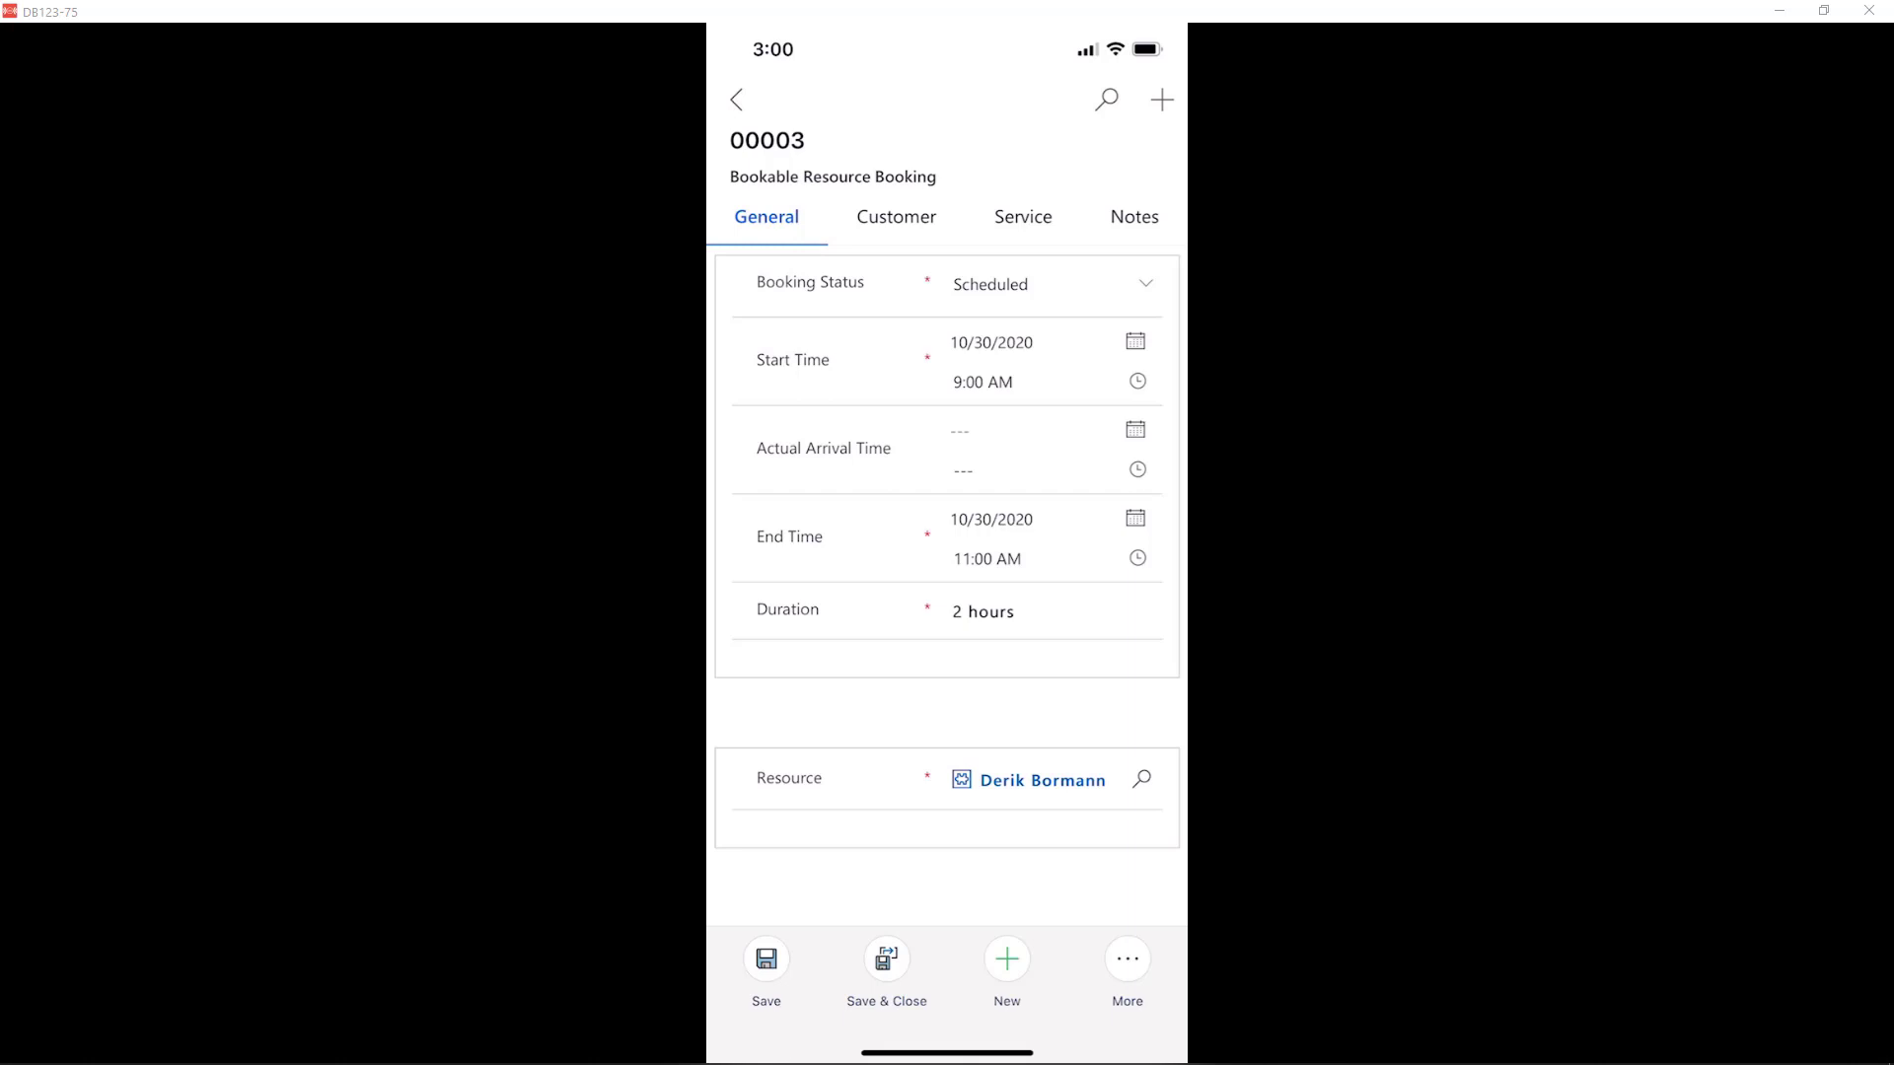
Review booking 00003's customer and address details, then show its four service tasks.
click(896, 217)
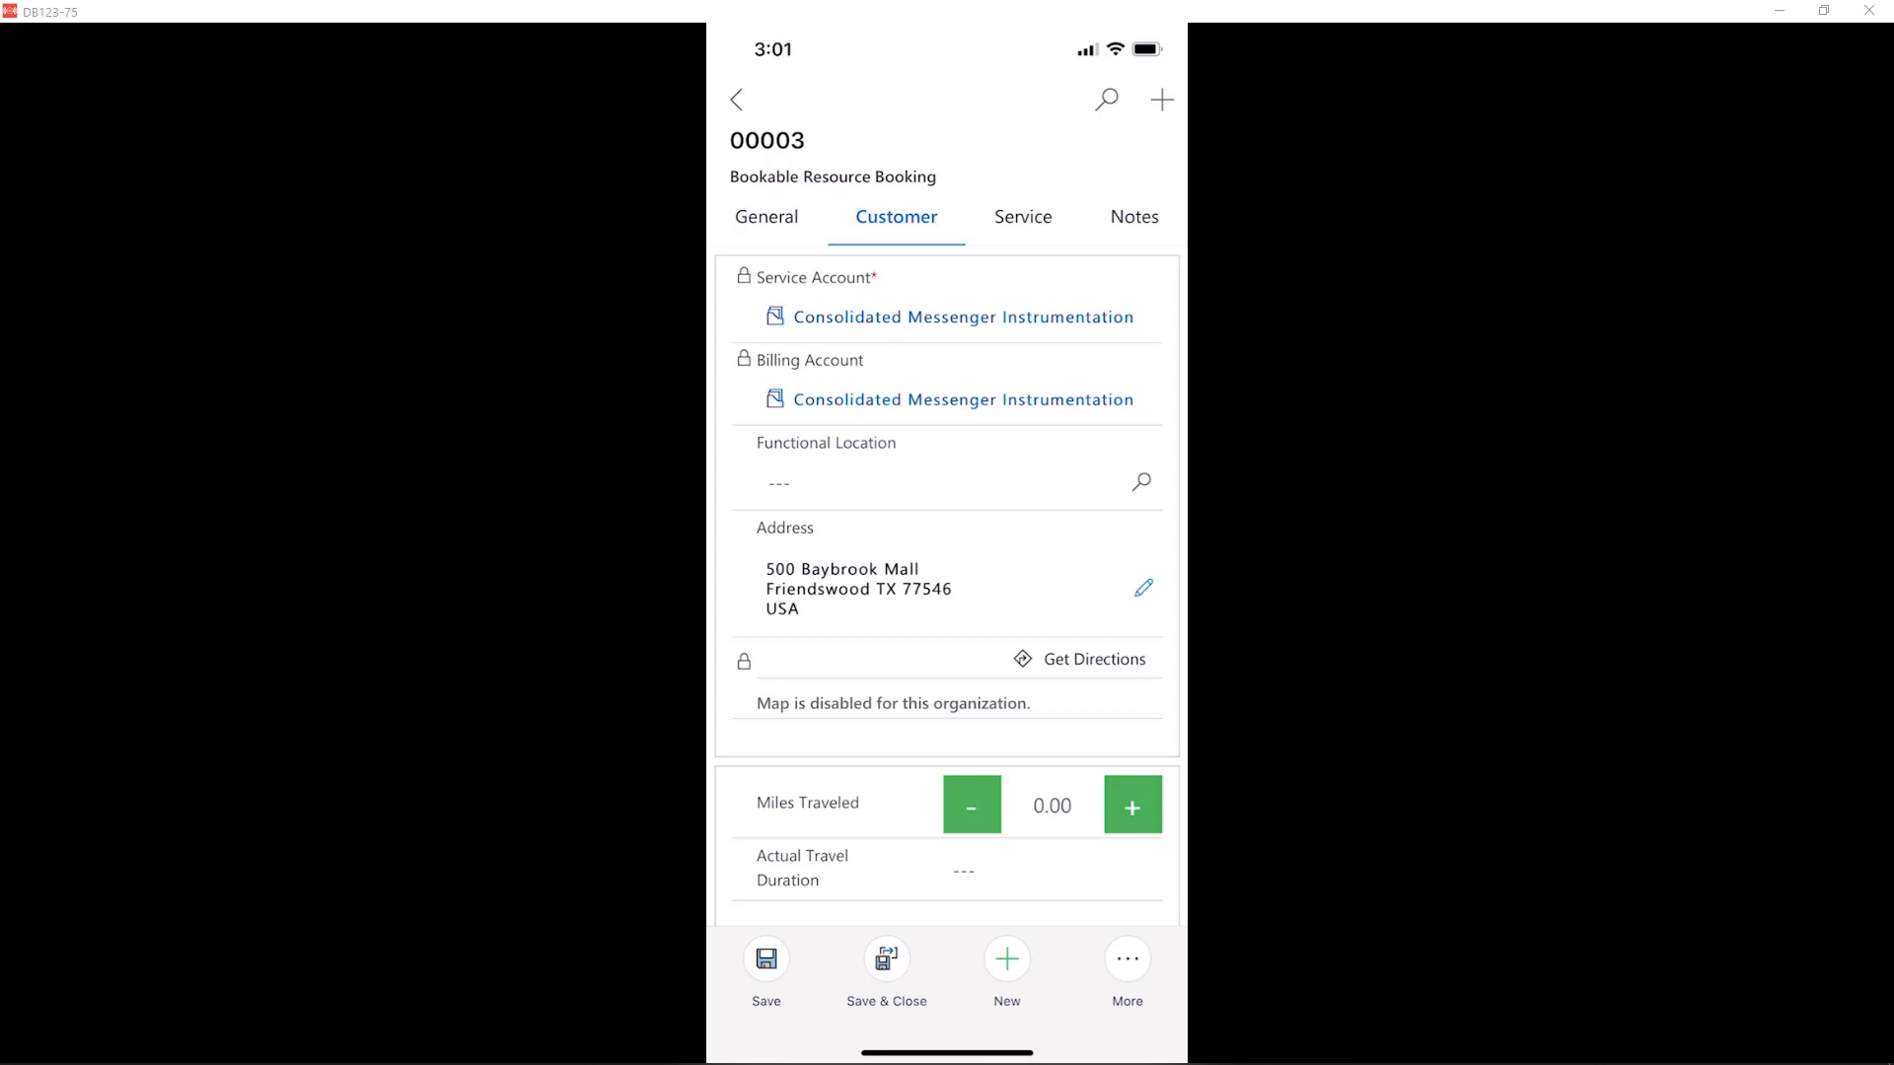
scroll(947, 592, down, 2)
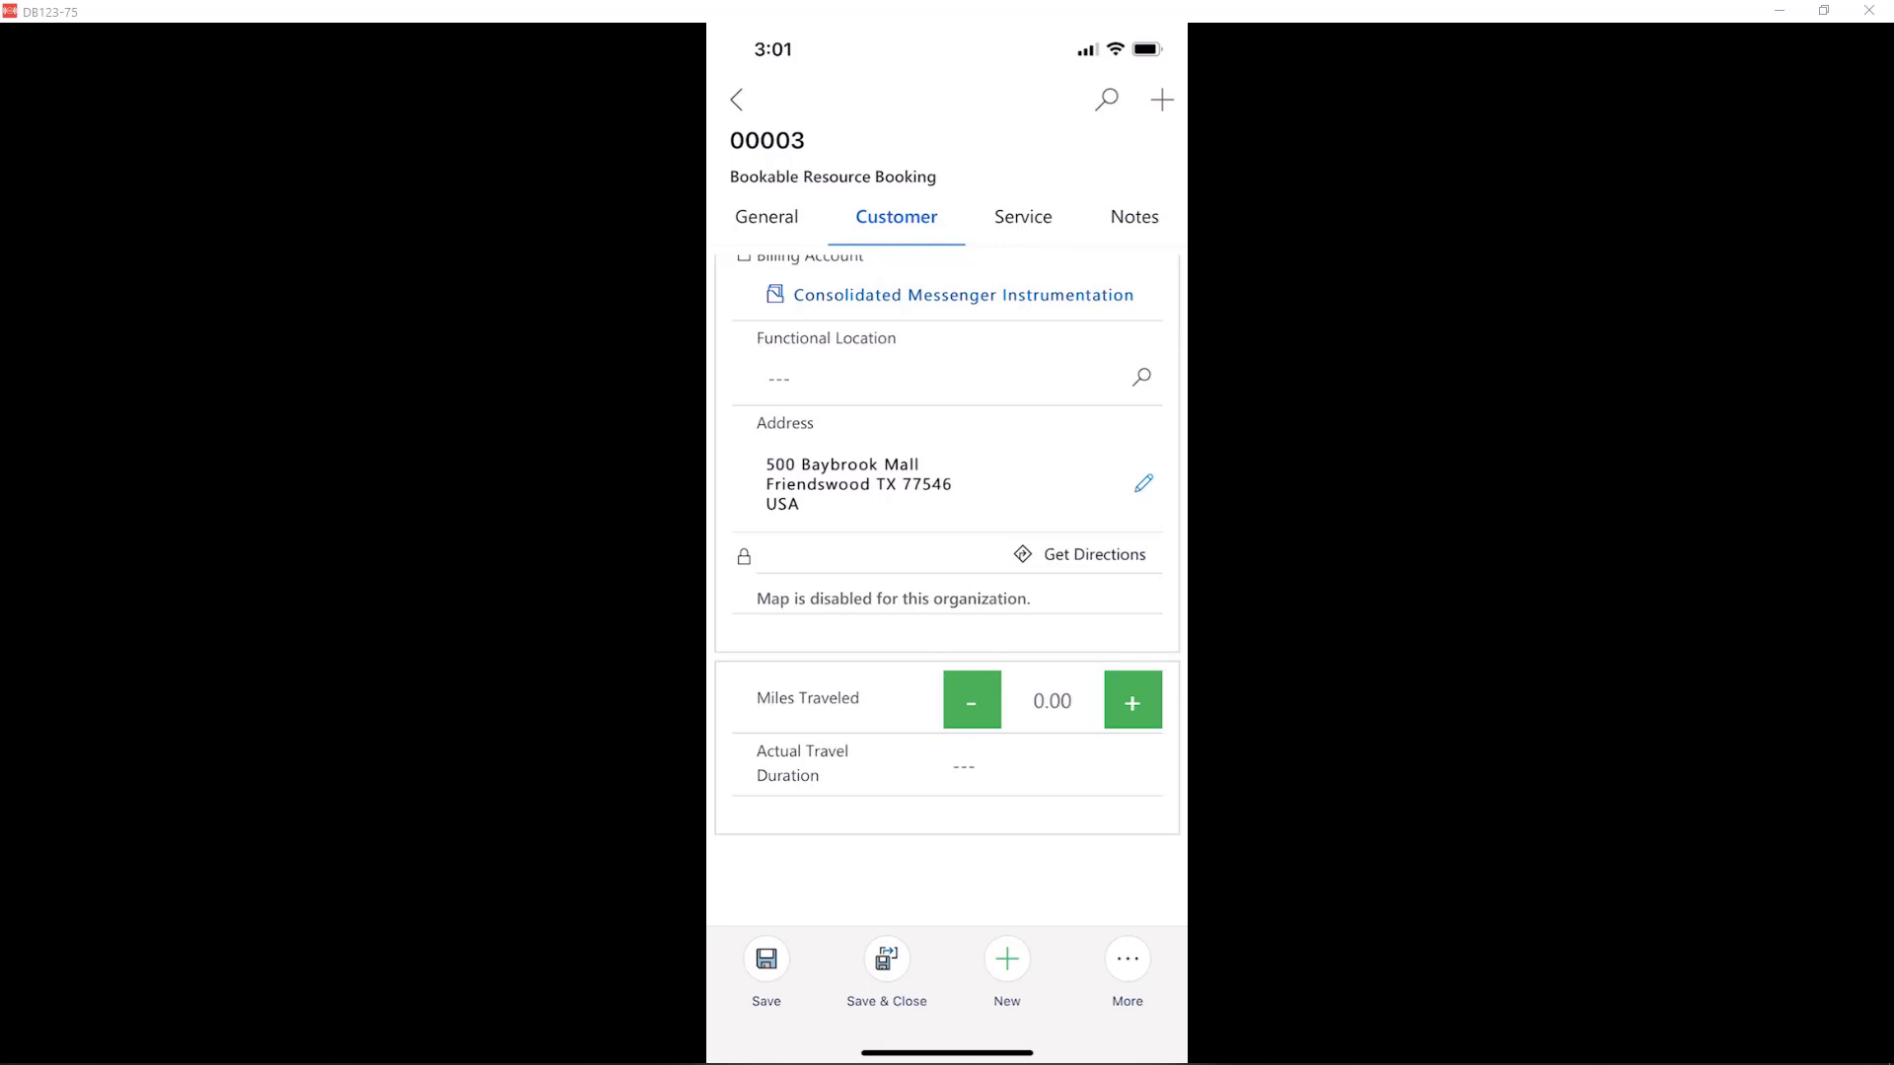
click(1023, 216)
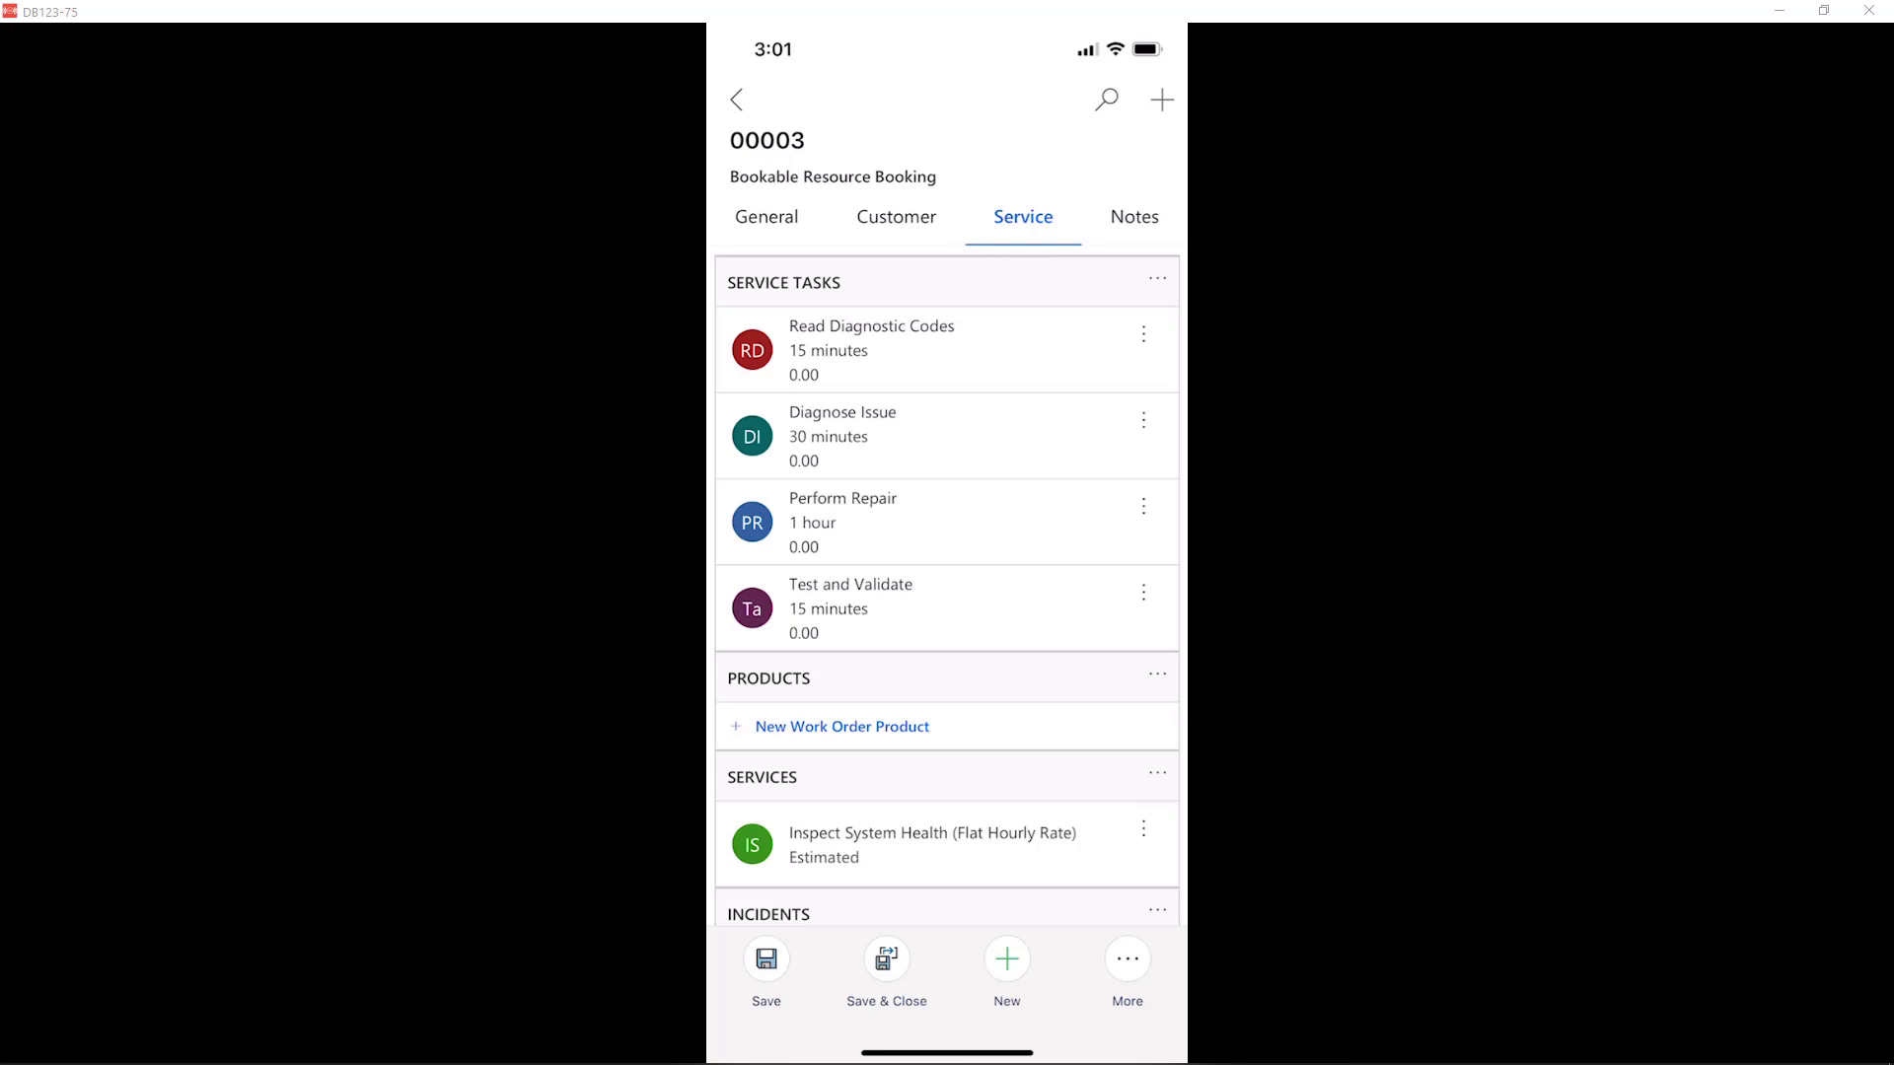
Check the booking's notes timeline, then close the DB123-75 mobile app window.
click(1134, 216)
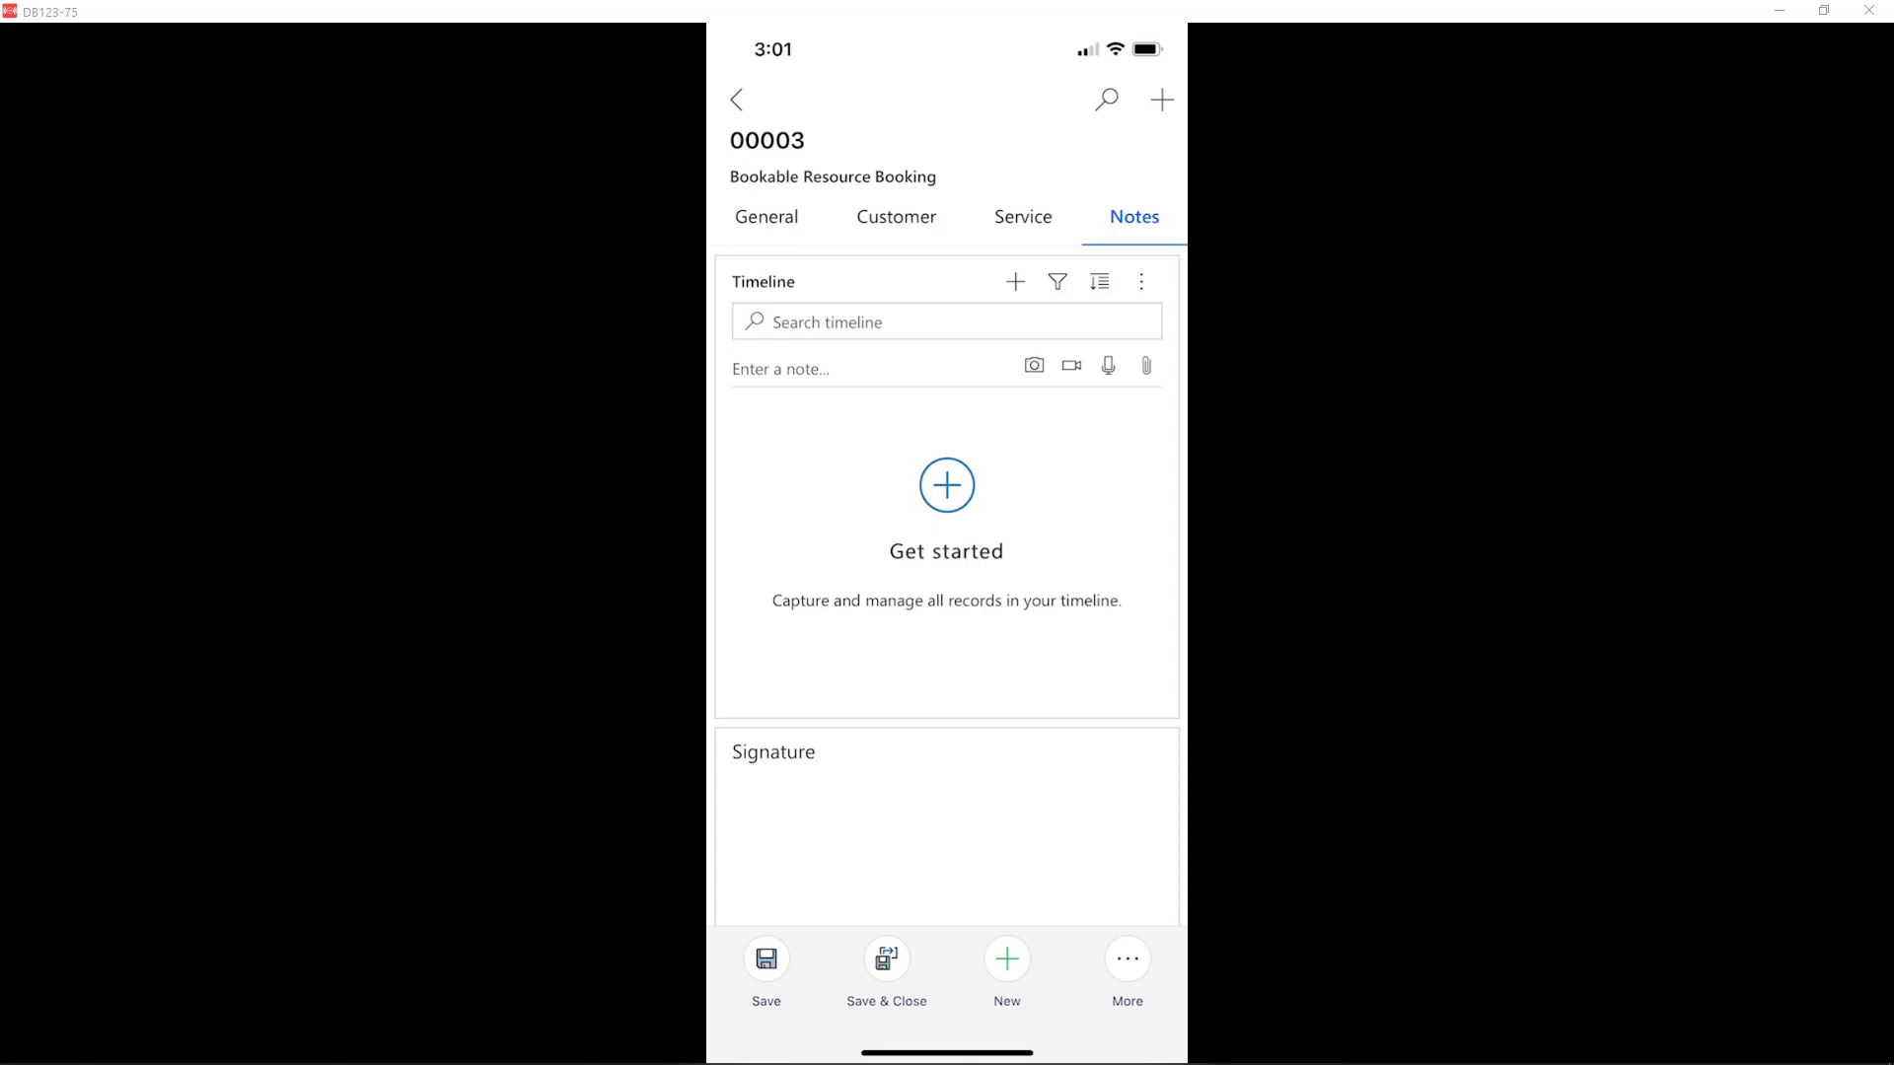
click(1869, 11)
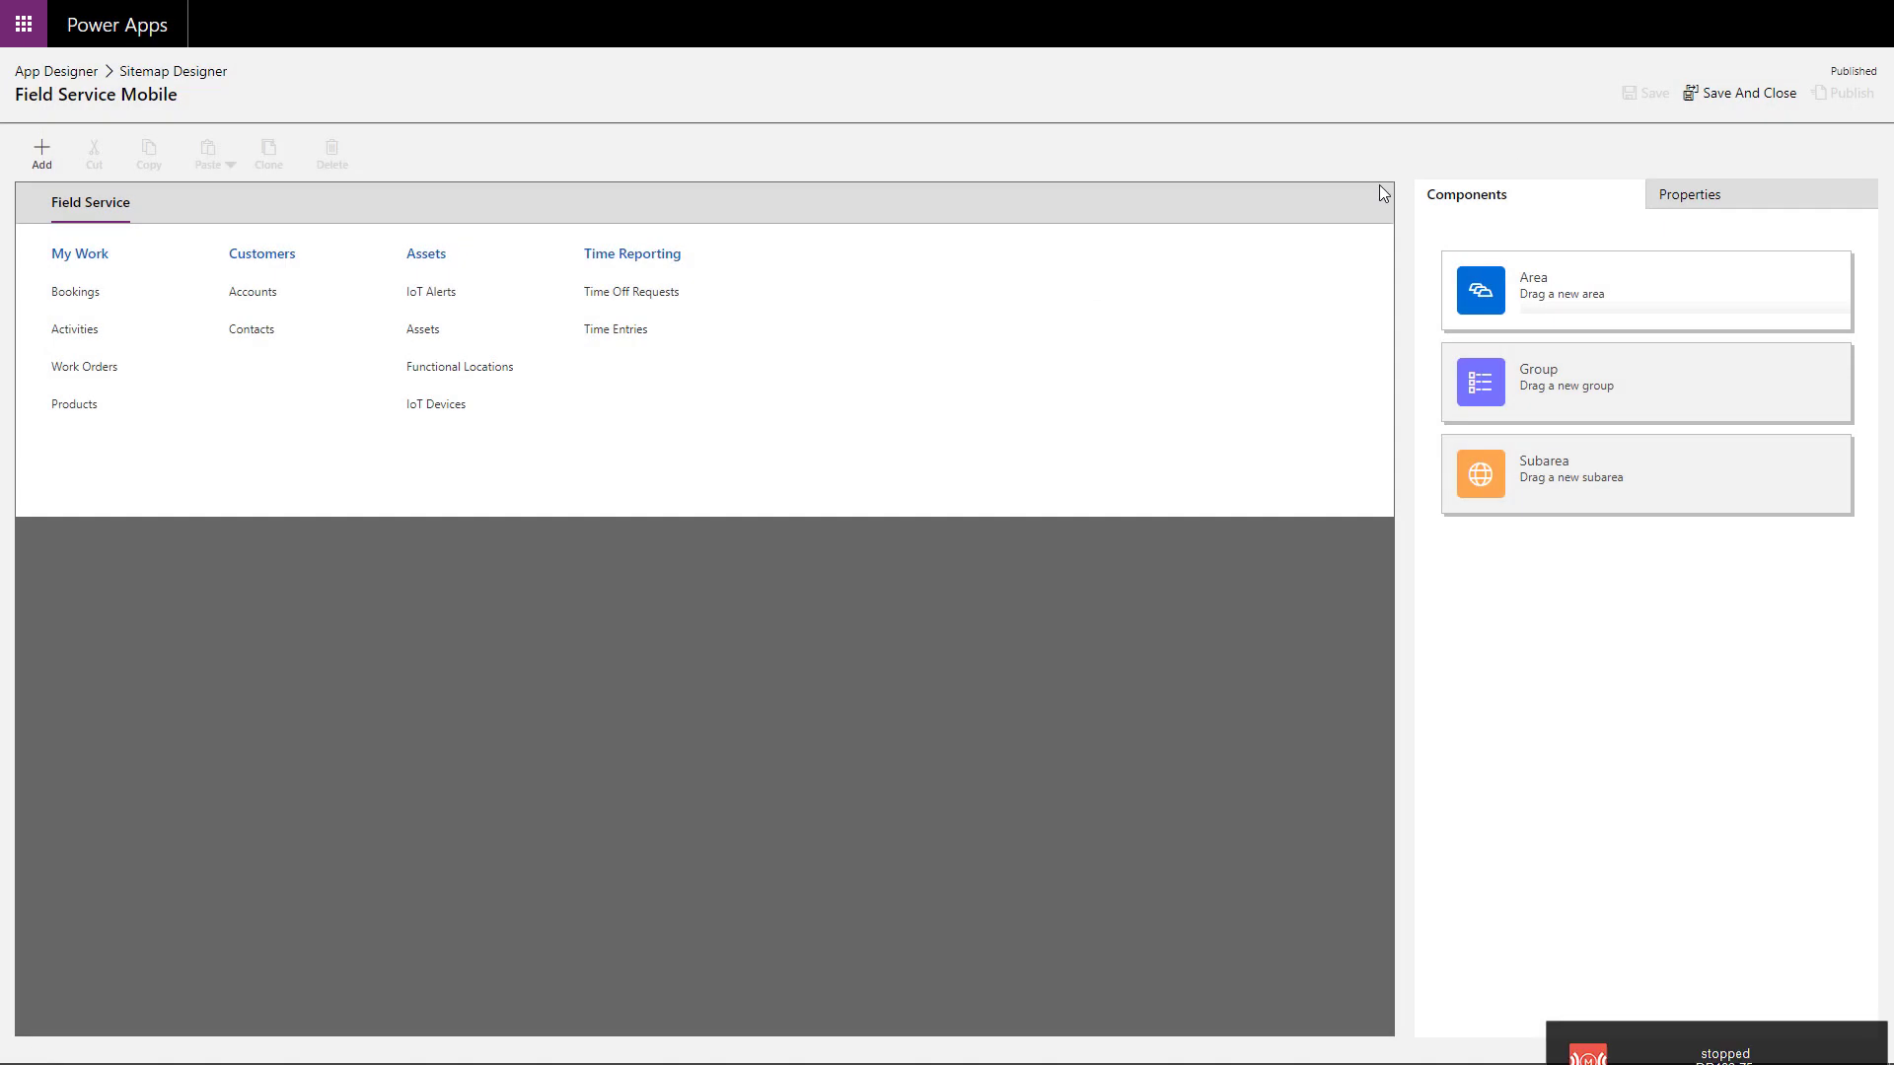
Exit full screen and place the Field Service Mobile window beside the Sitemap Designer.
click(949, 65)
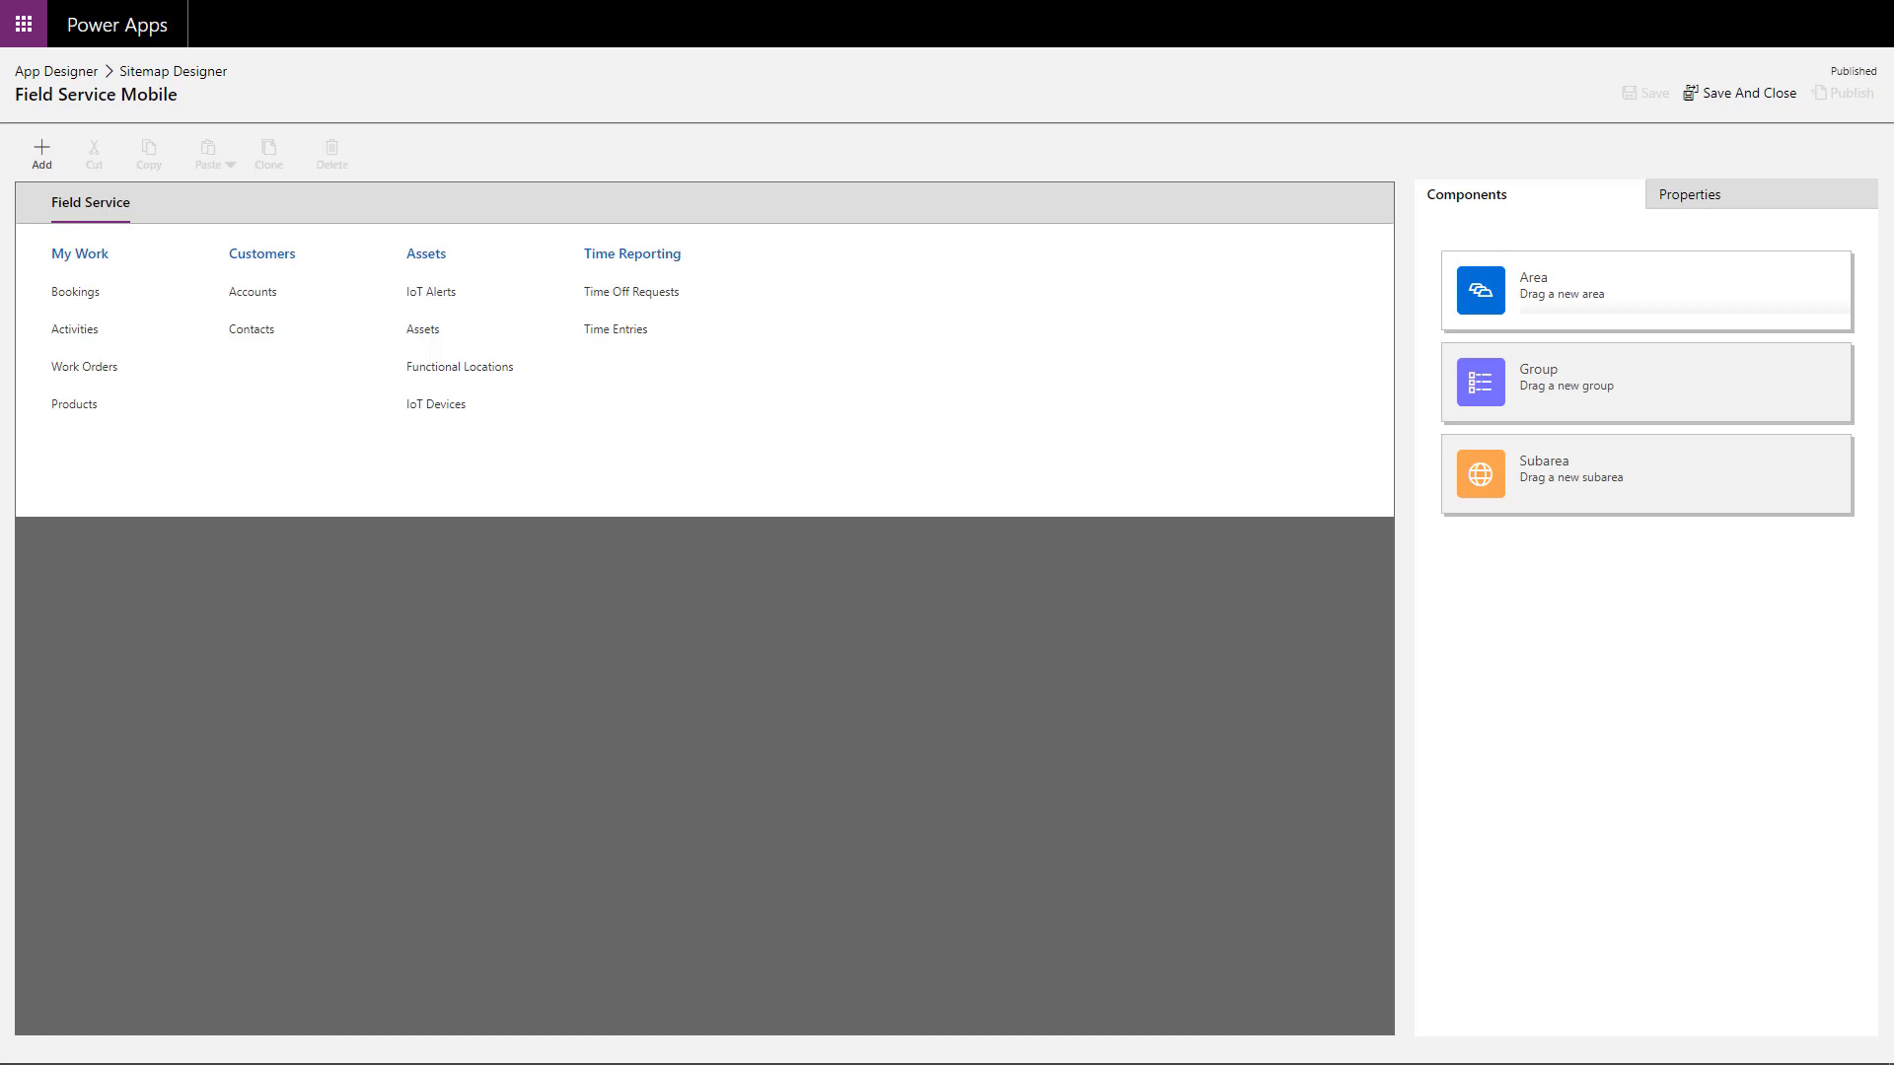
key(alt+Tab)
drag(714, 21, 846, 21)
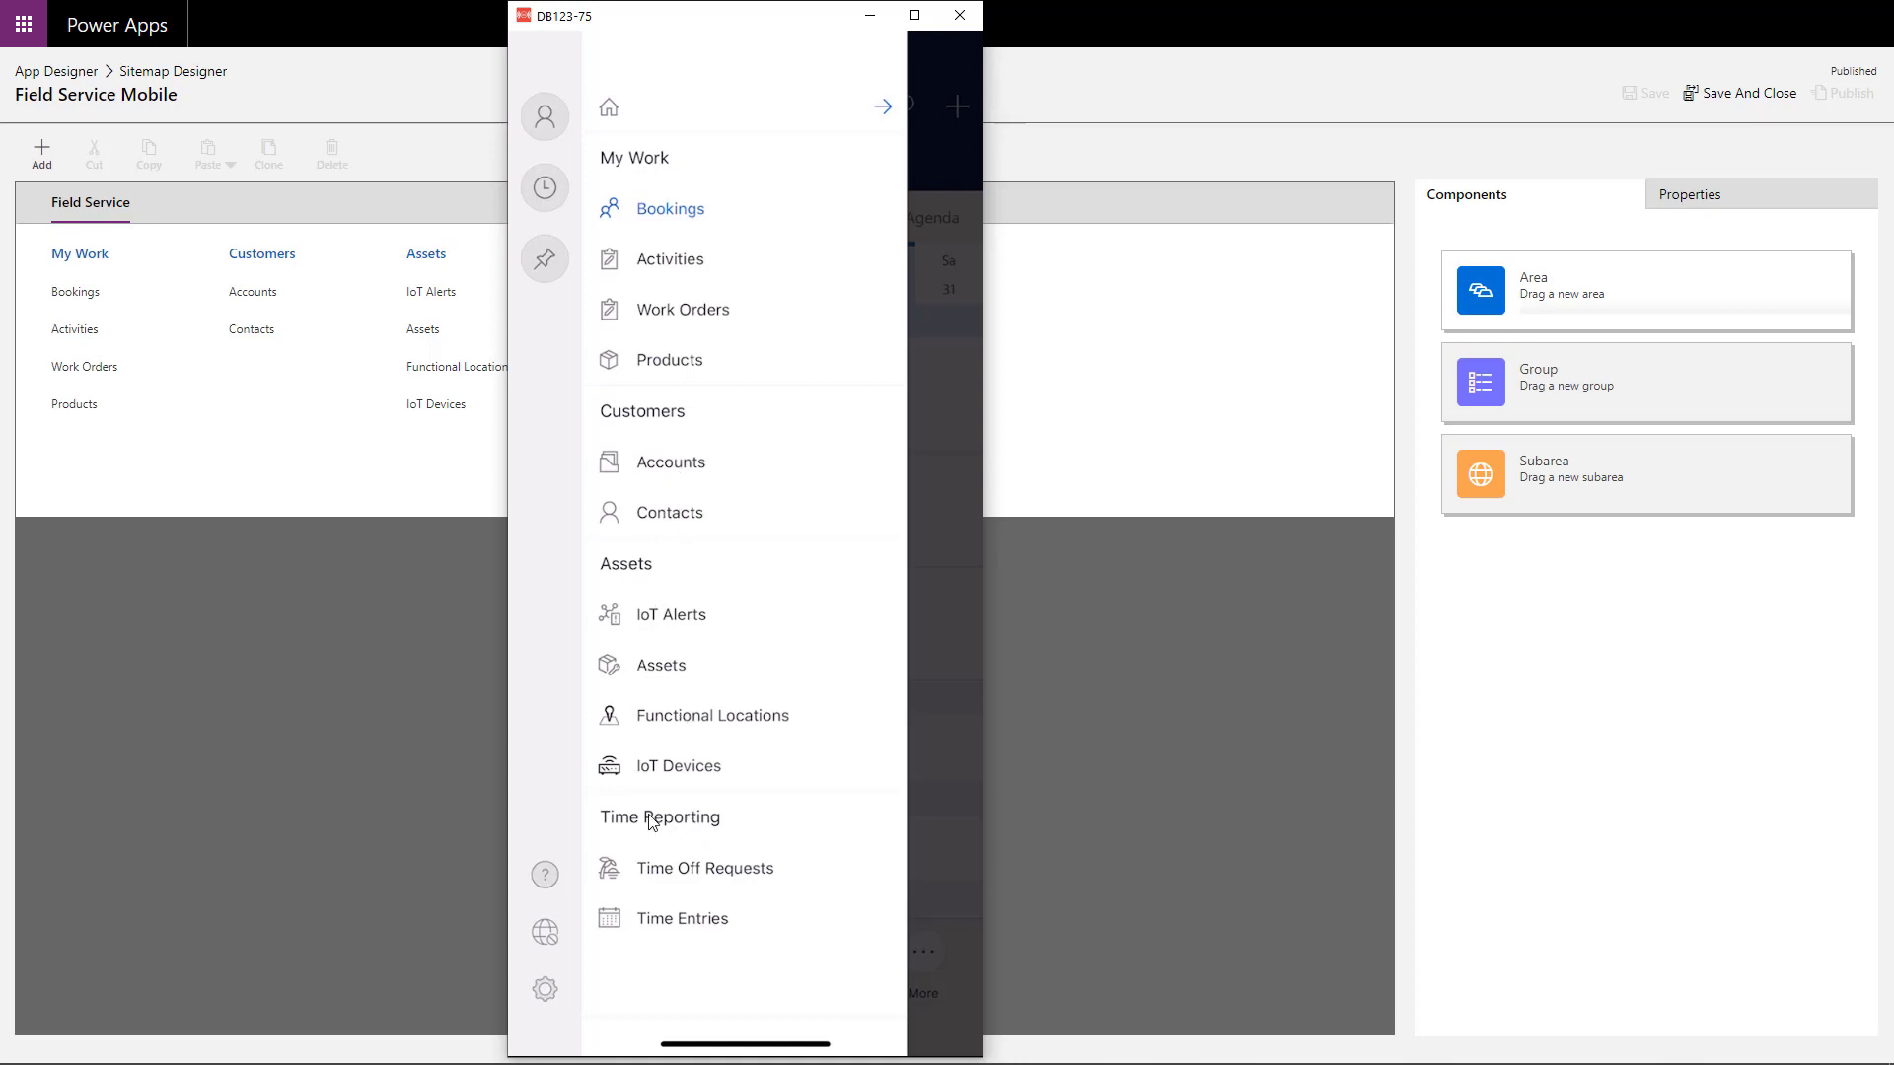
Move the DB123-75 emulator window aside and close it.
drag(649, 25, 424, 180)
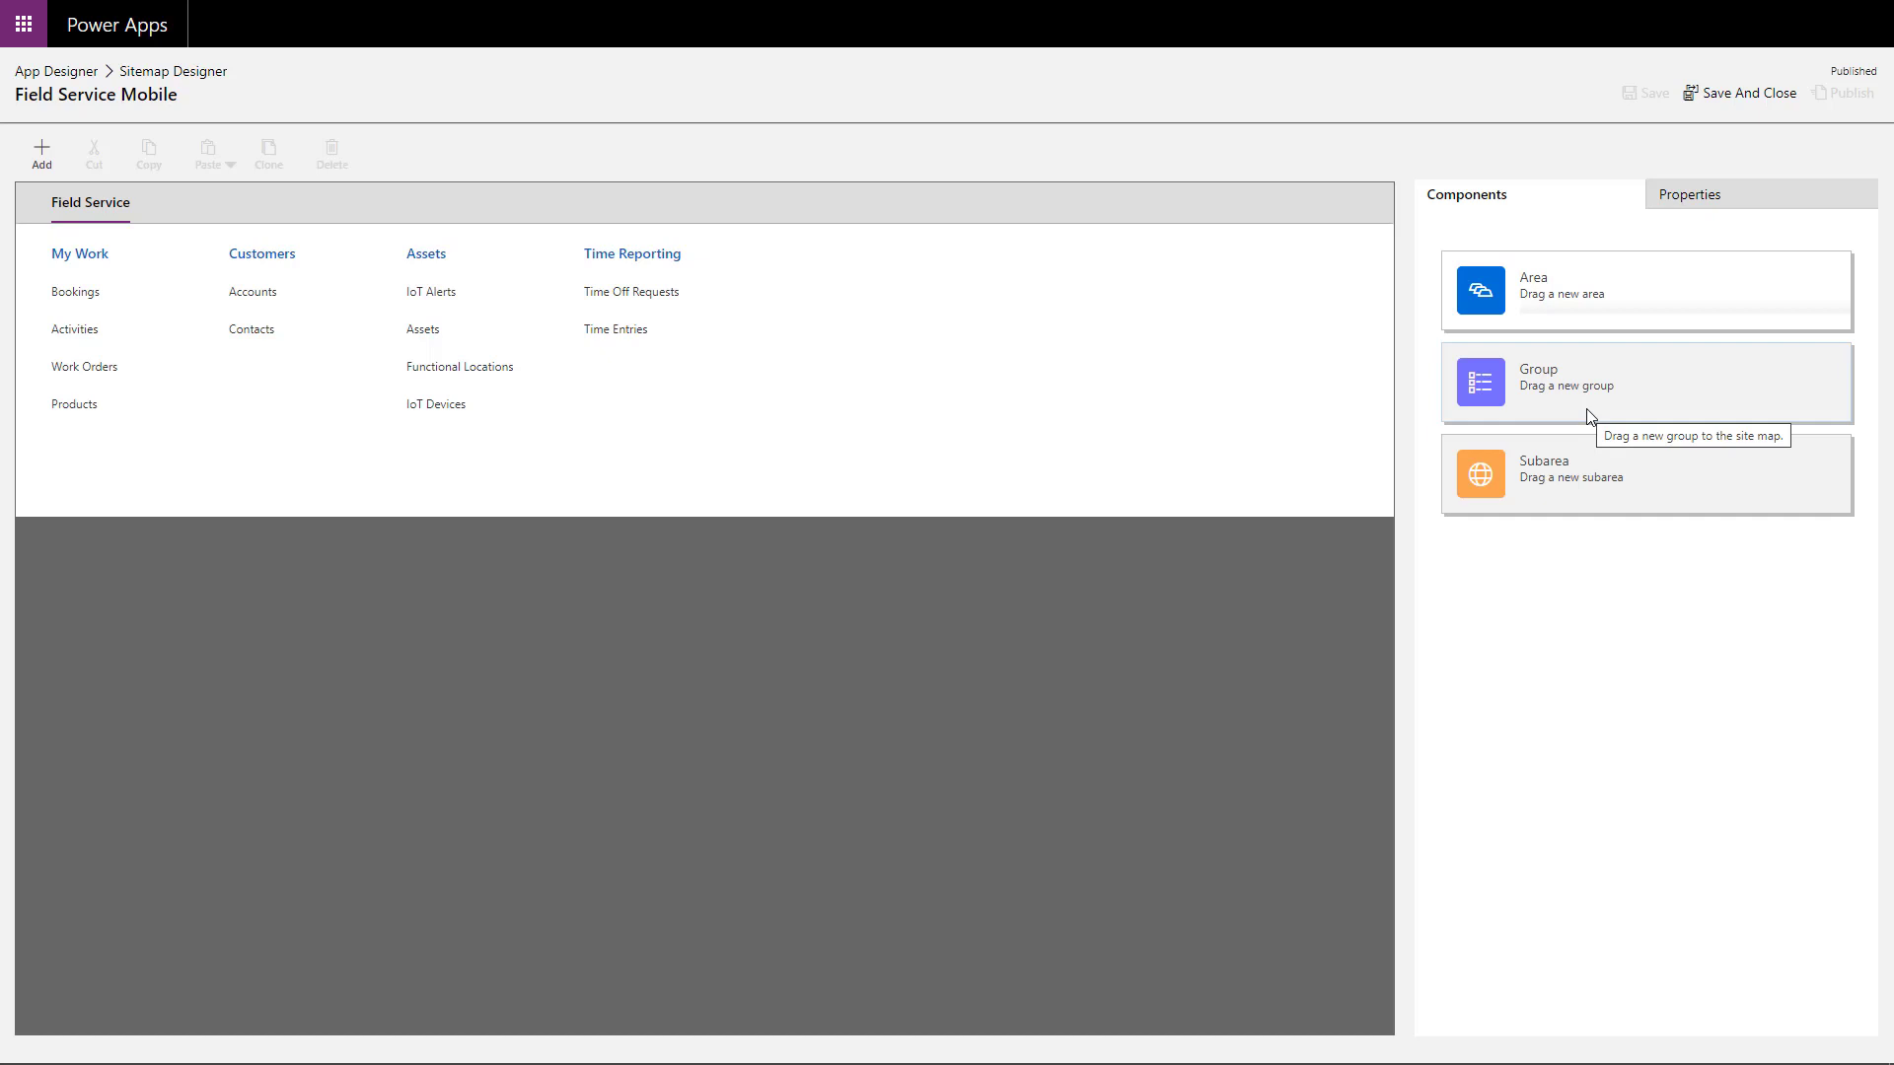
Add a new subarea at the end of the My Work group.
drag(1571, 476, 1674, 520)
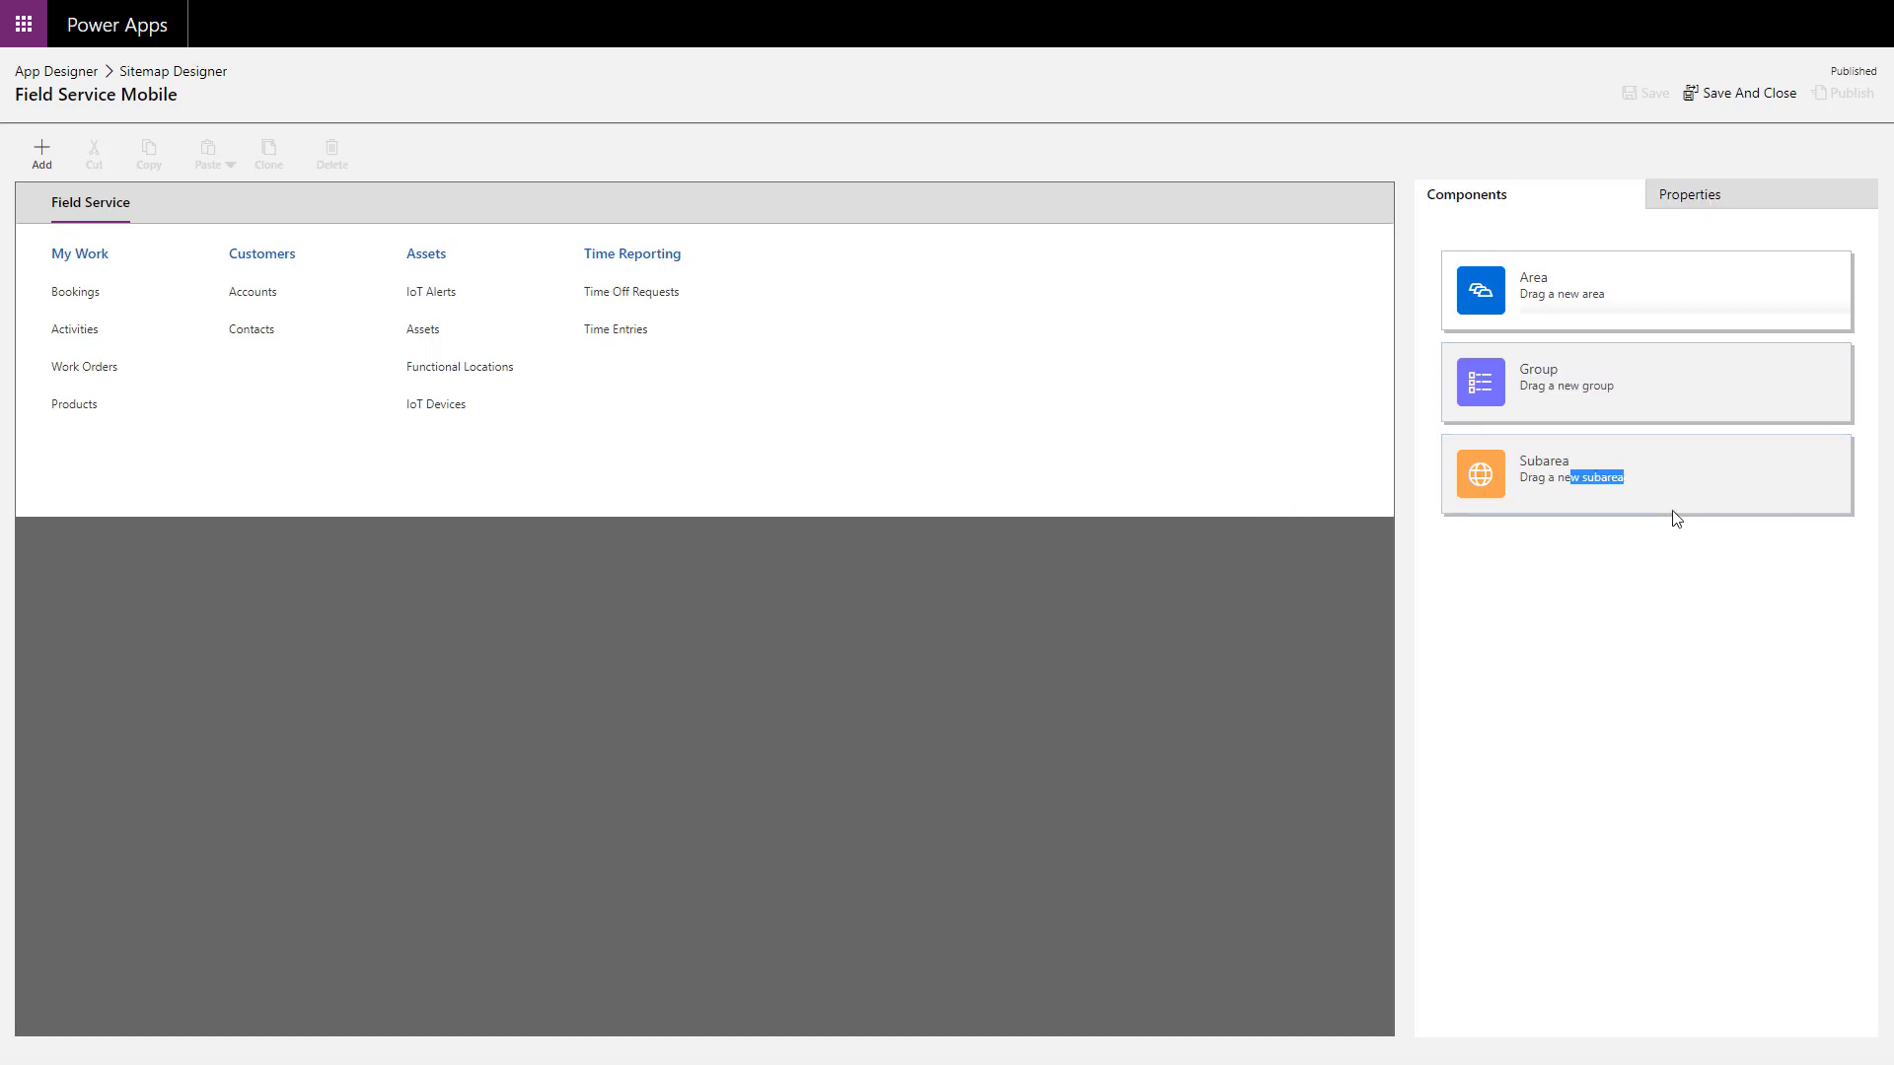
click(158, 264)
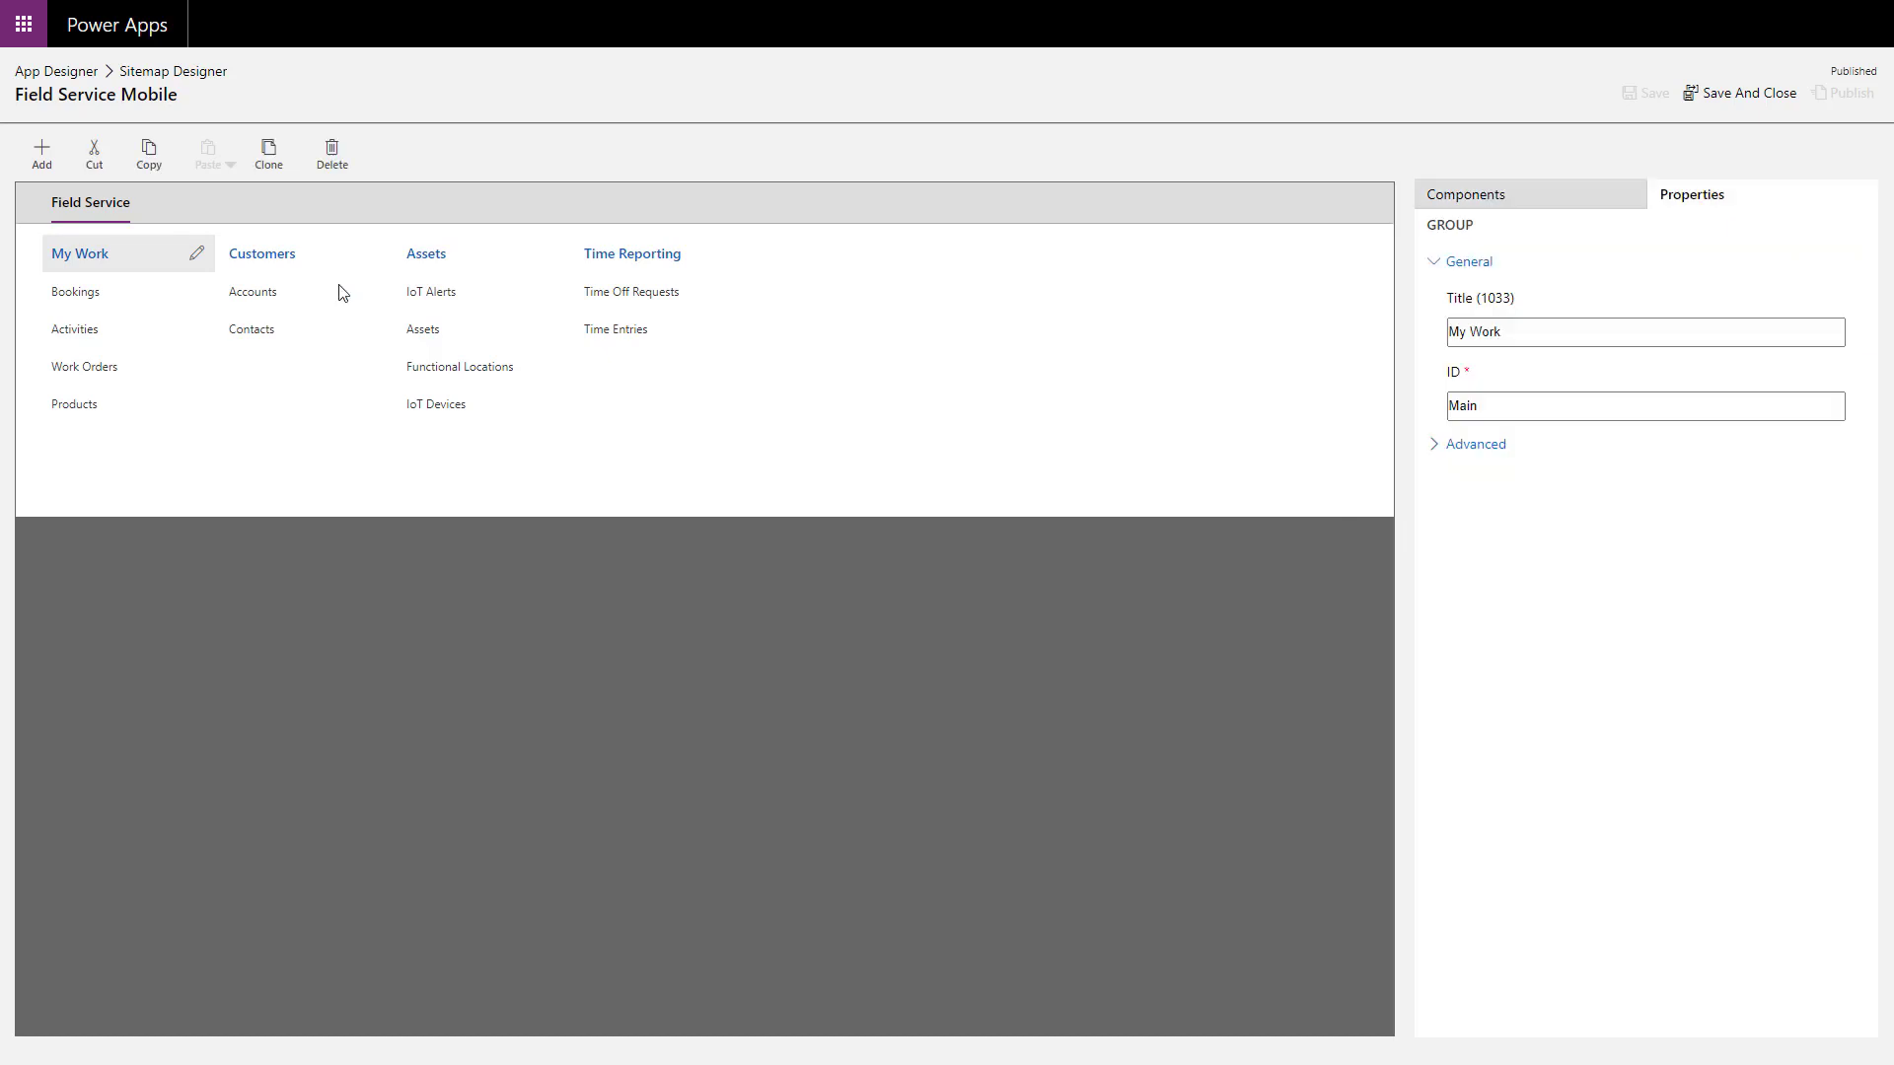
click(1541, 204)
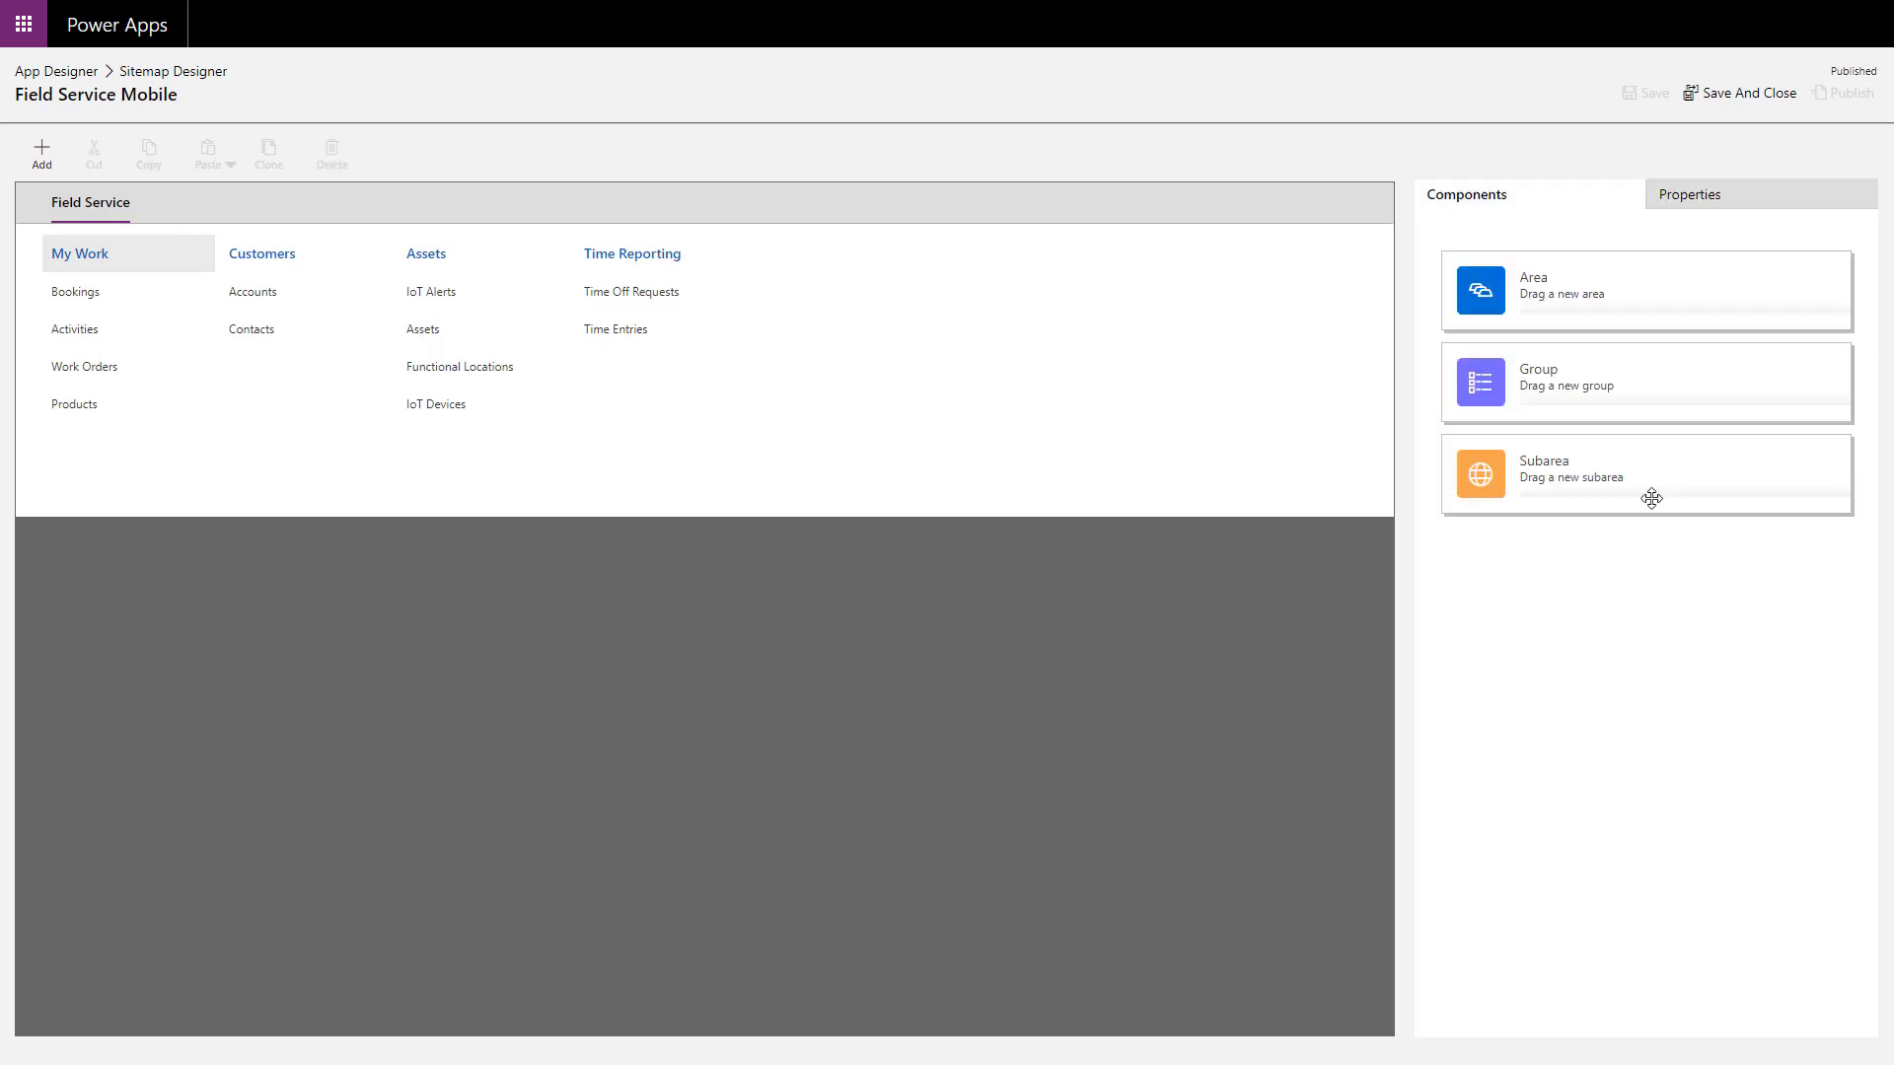
drag(1628, 470, 142, 436)
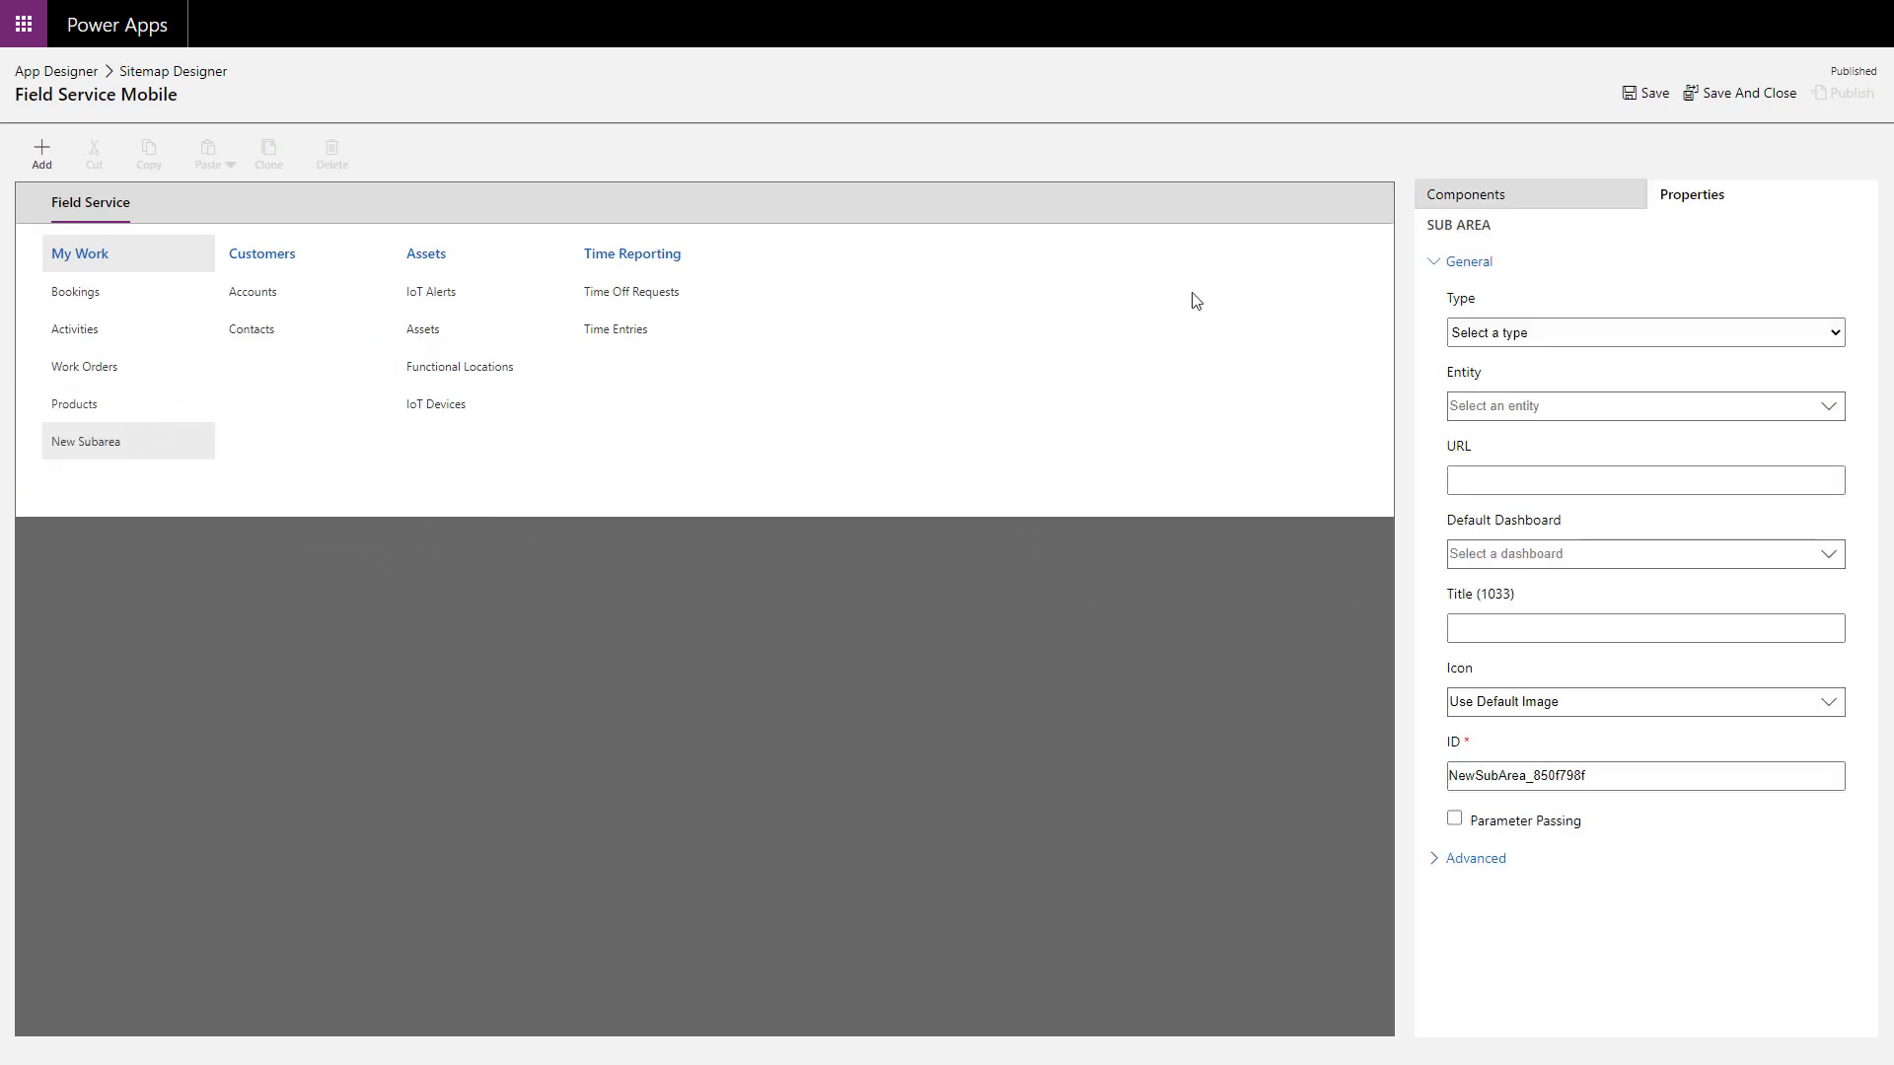
Set the new subarea's type to Entity with Case, then save and close.
click(1545, 336)
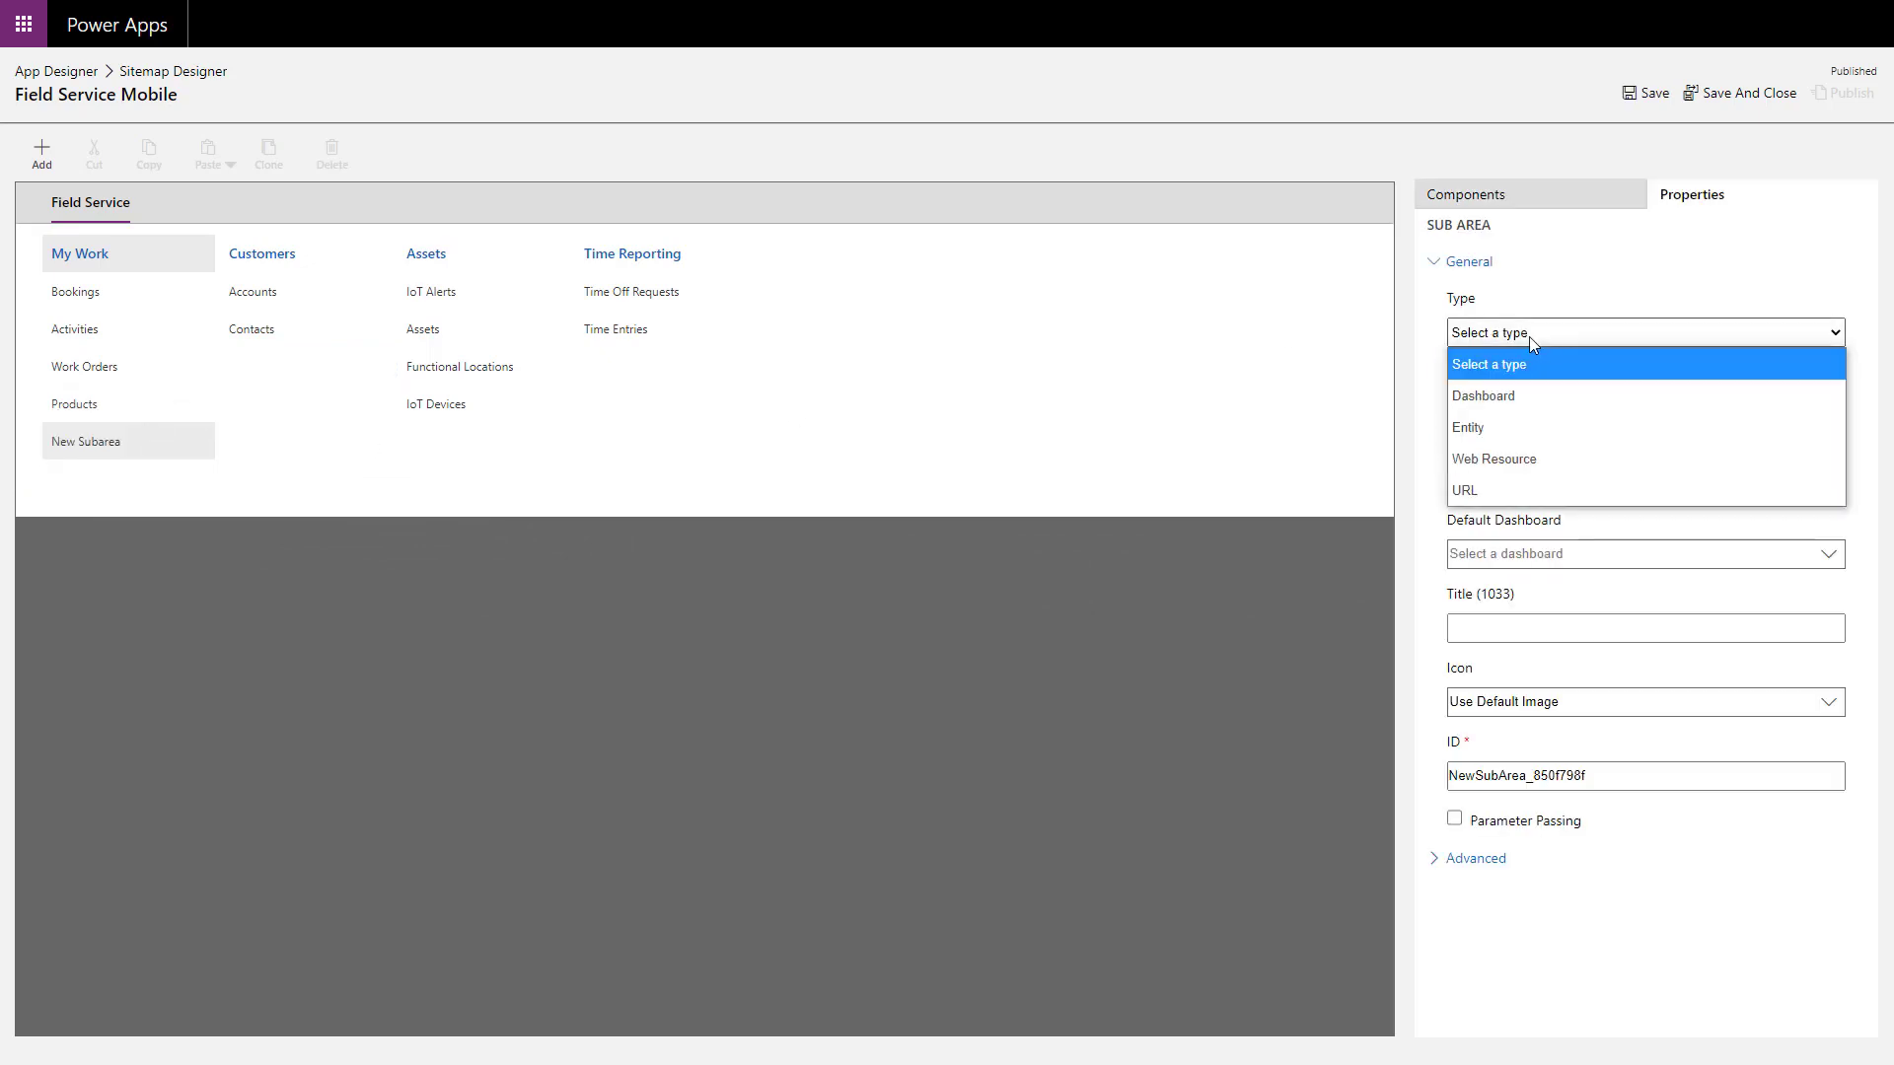
click(1530, 425)
click(1518, 437)
text(s)
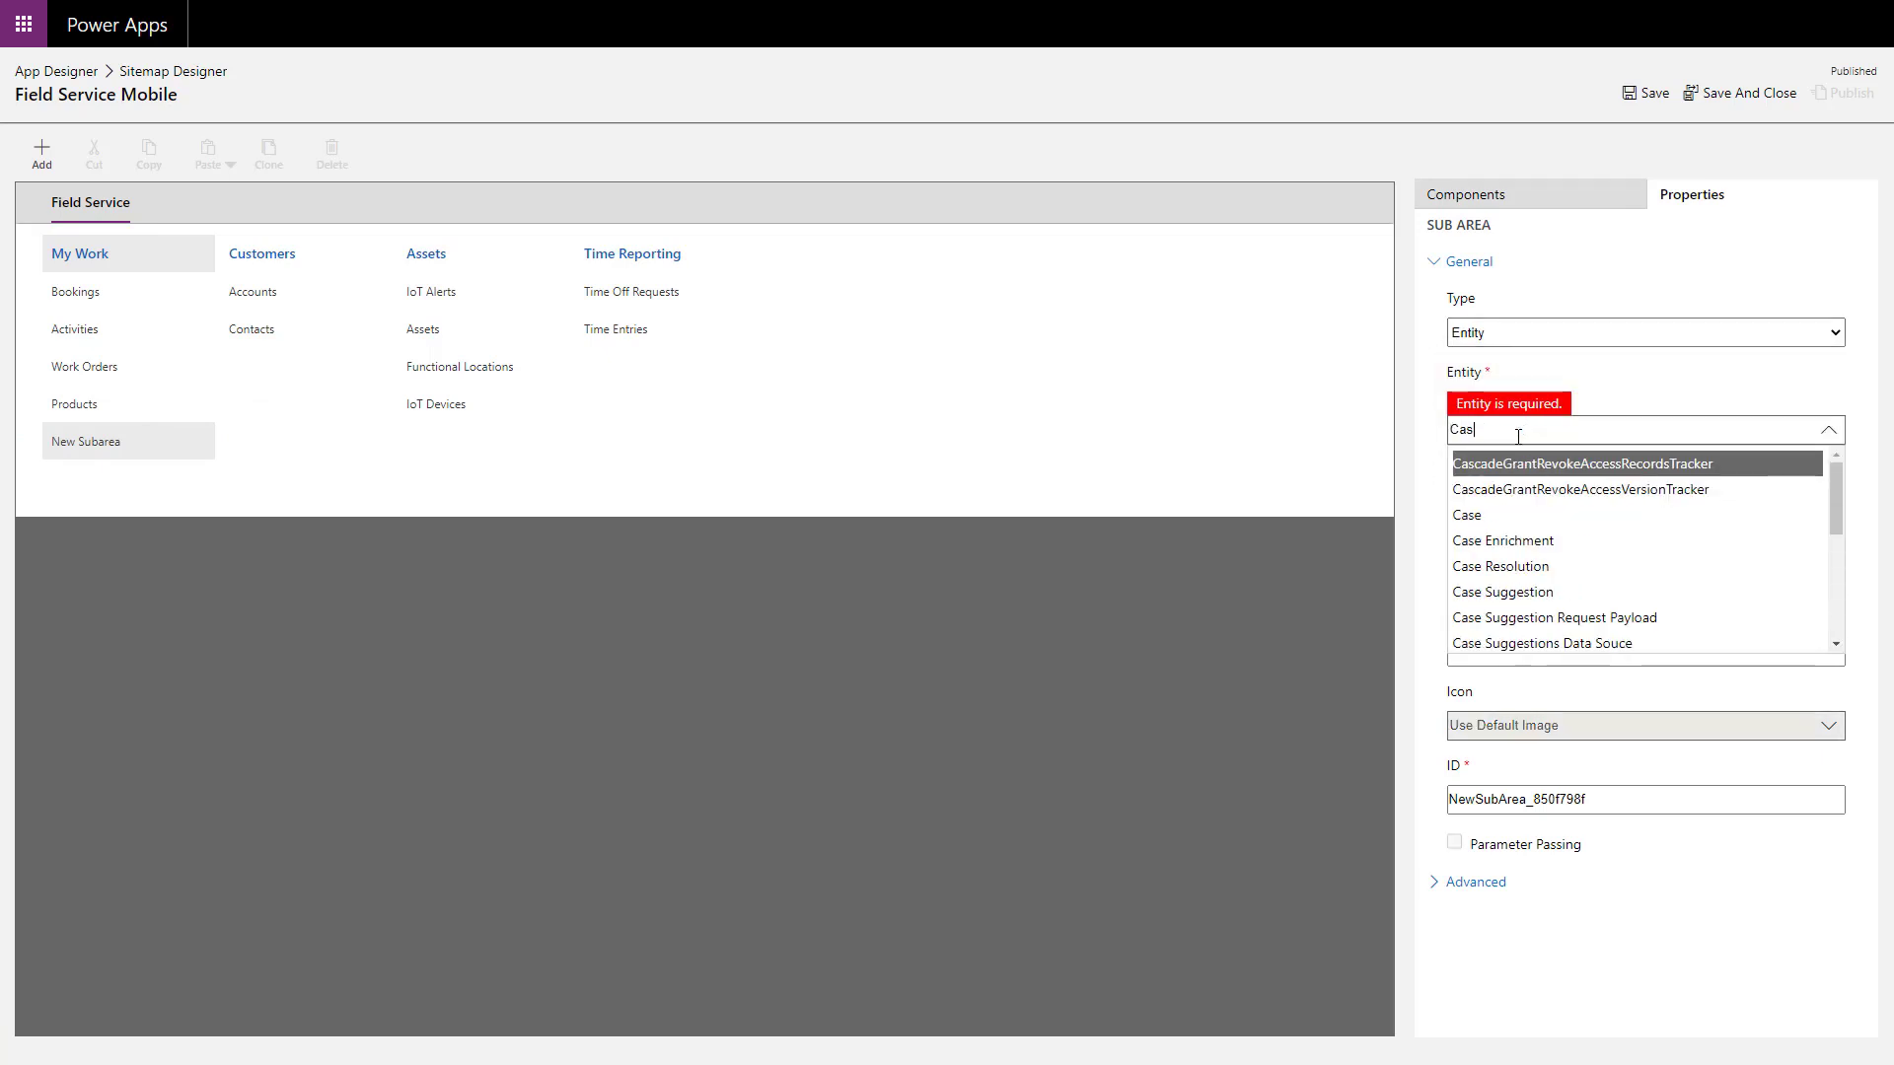
click(1546, 522)
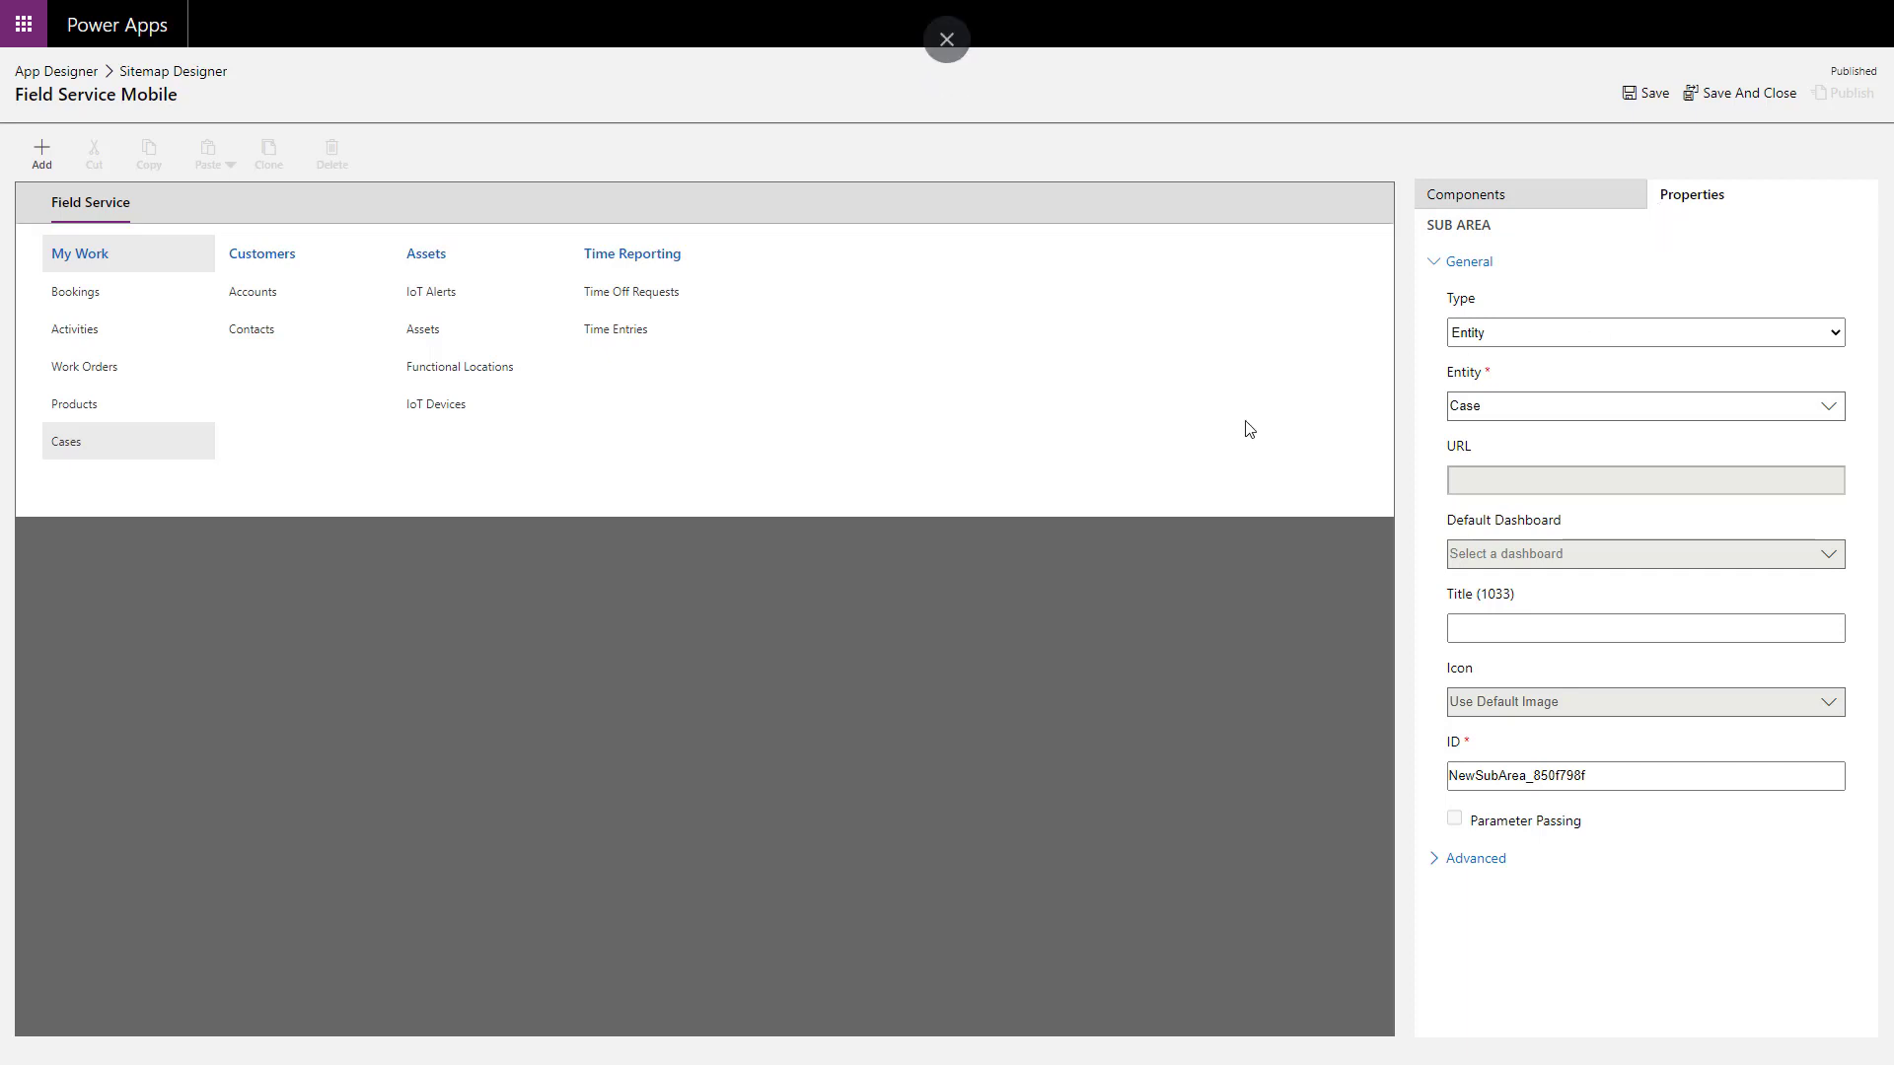
click(1709, 97)
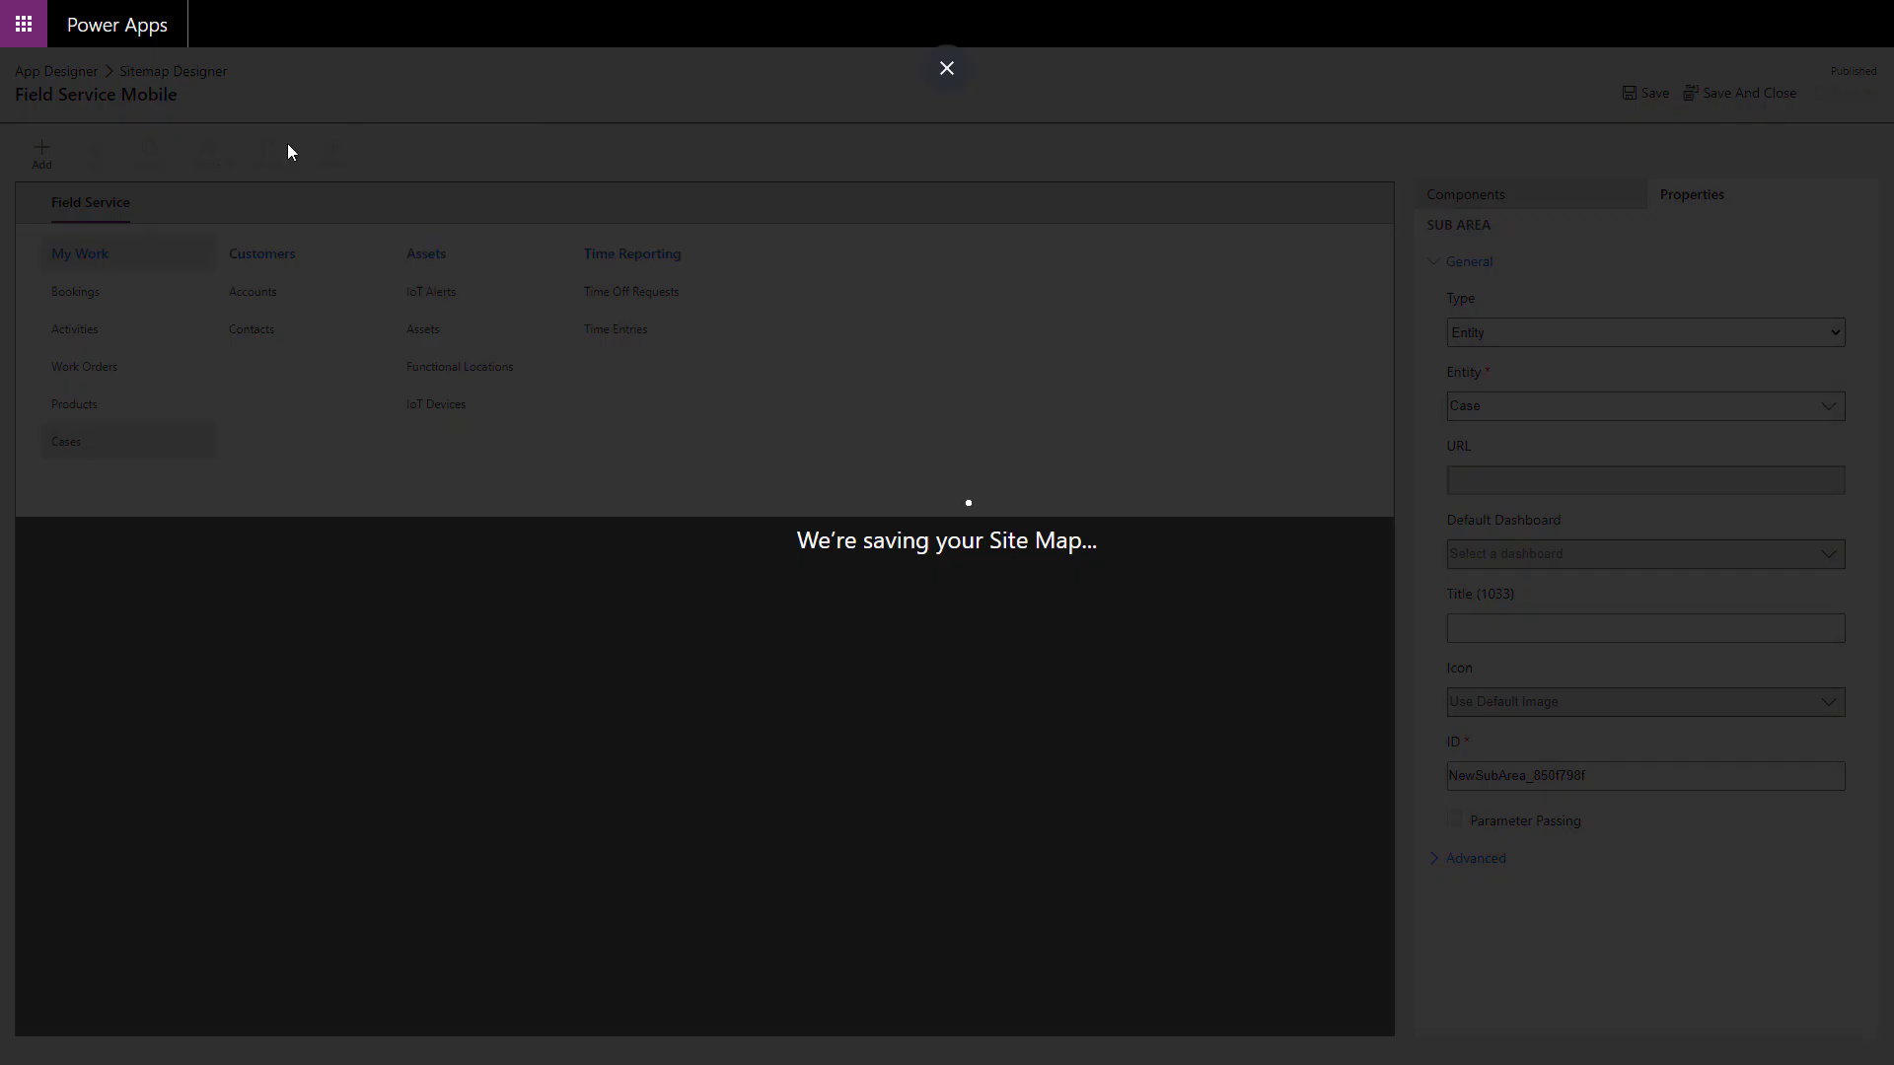
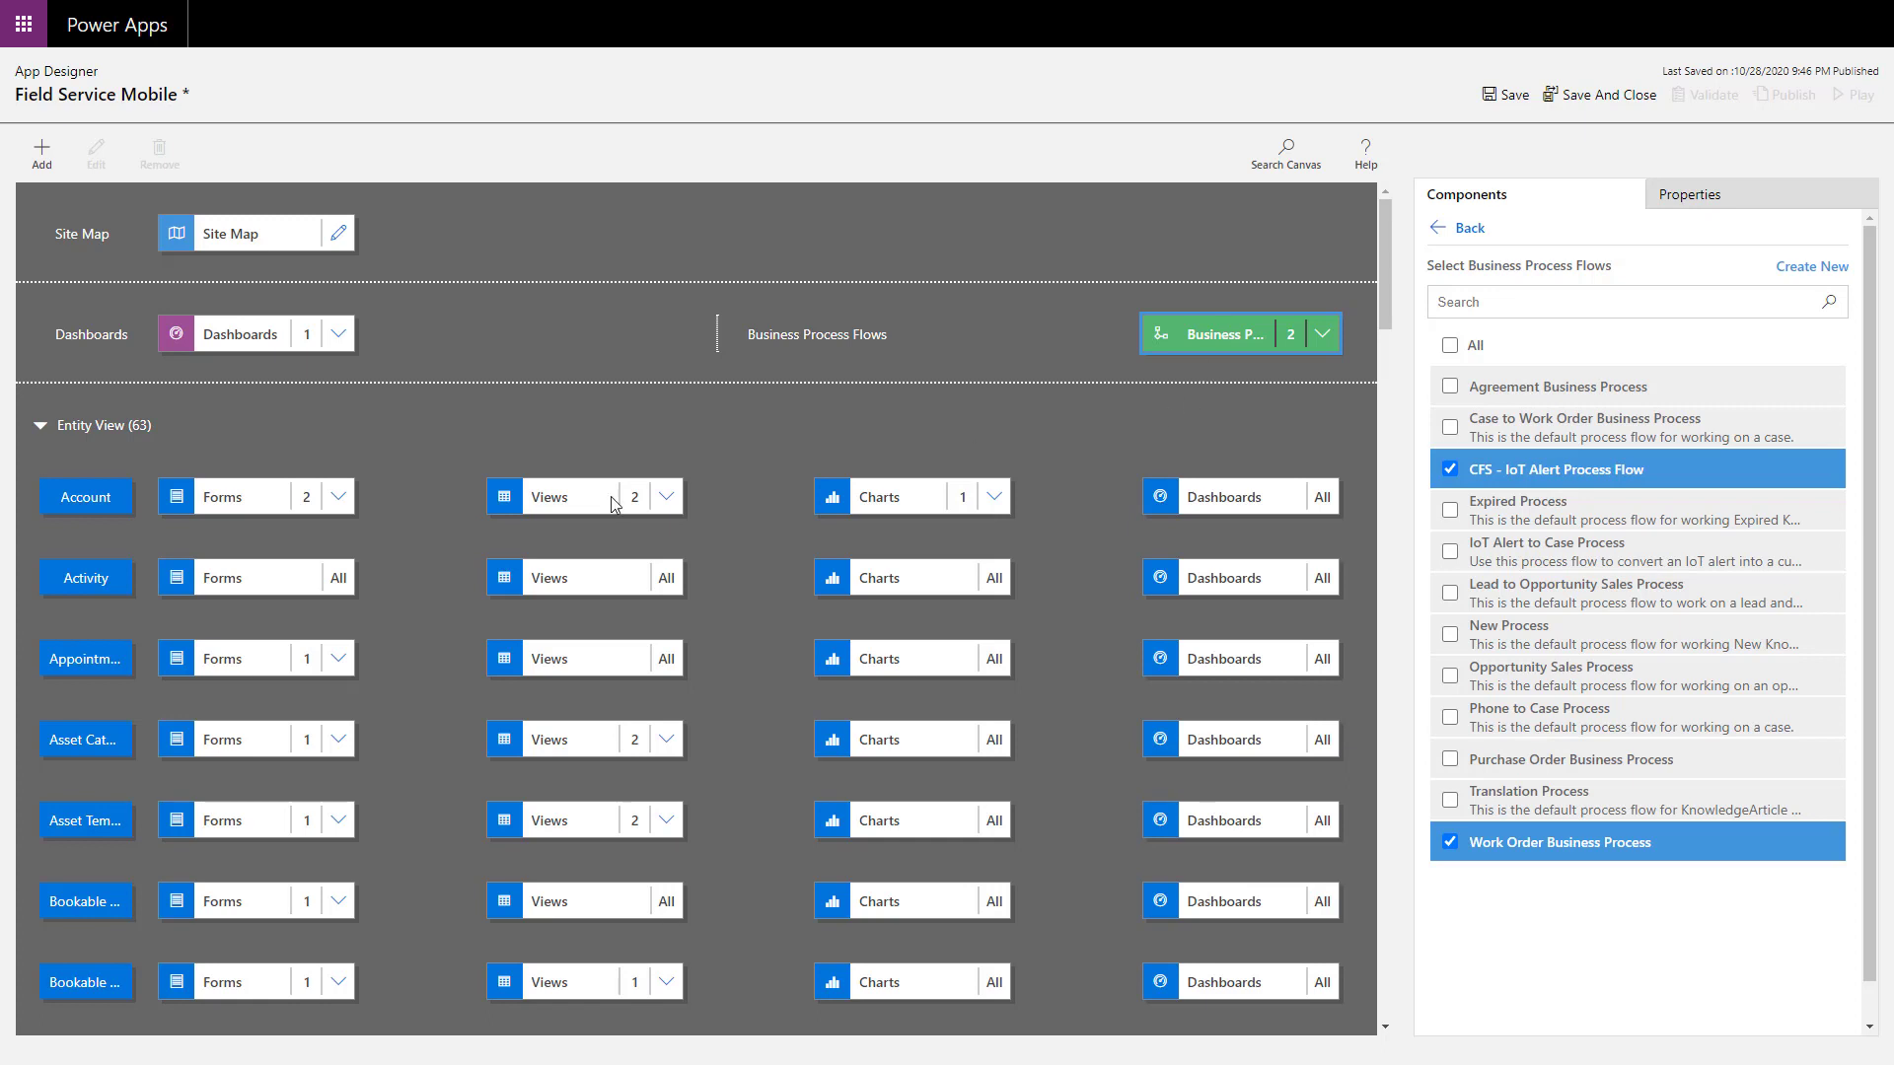
List the Account forms, then the Work Order forms (Mobile, Notes, Service, Quick Create).
click(283, 503)
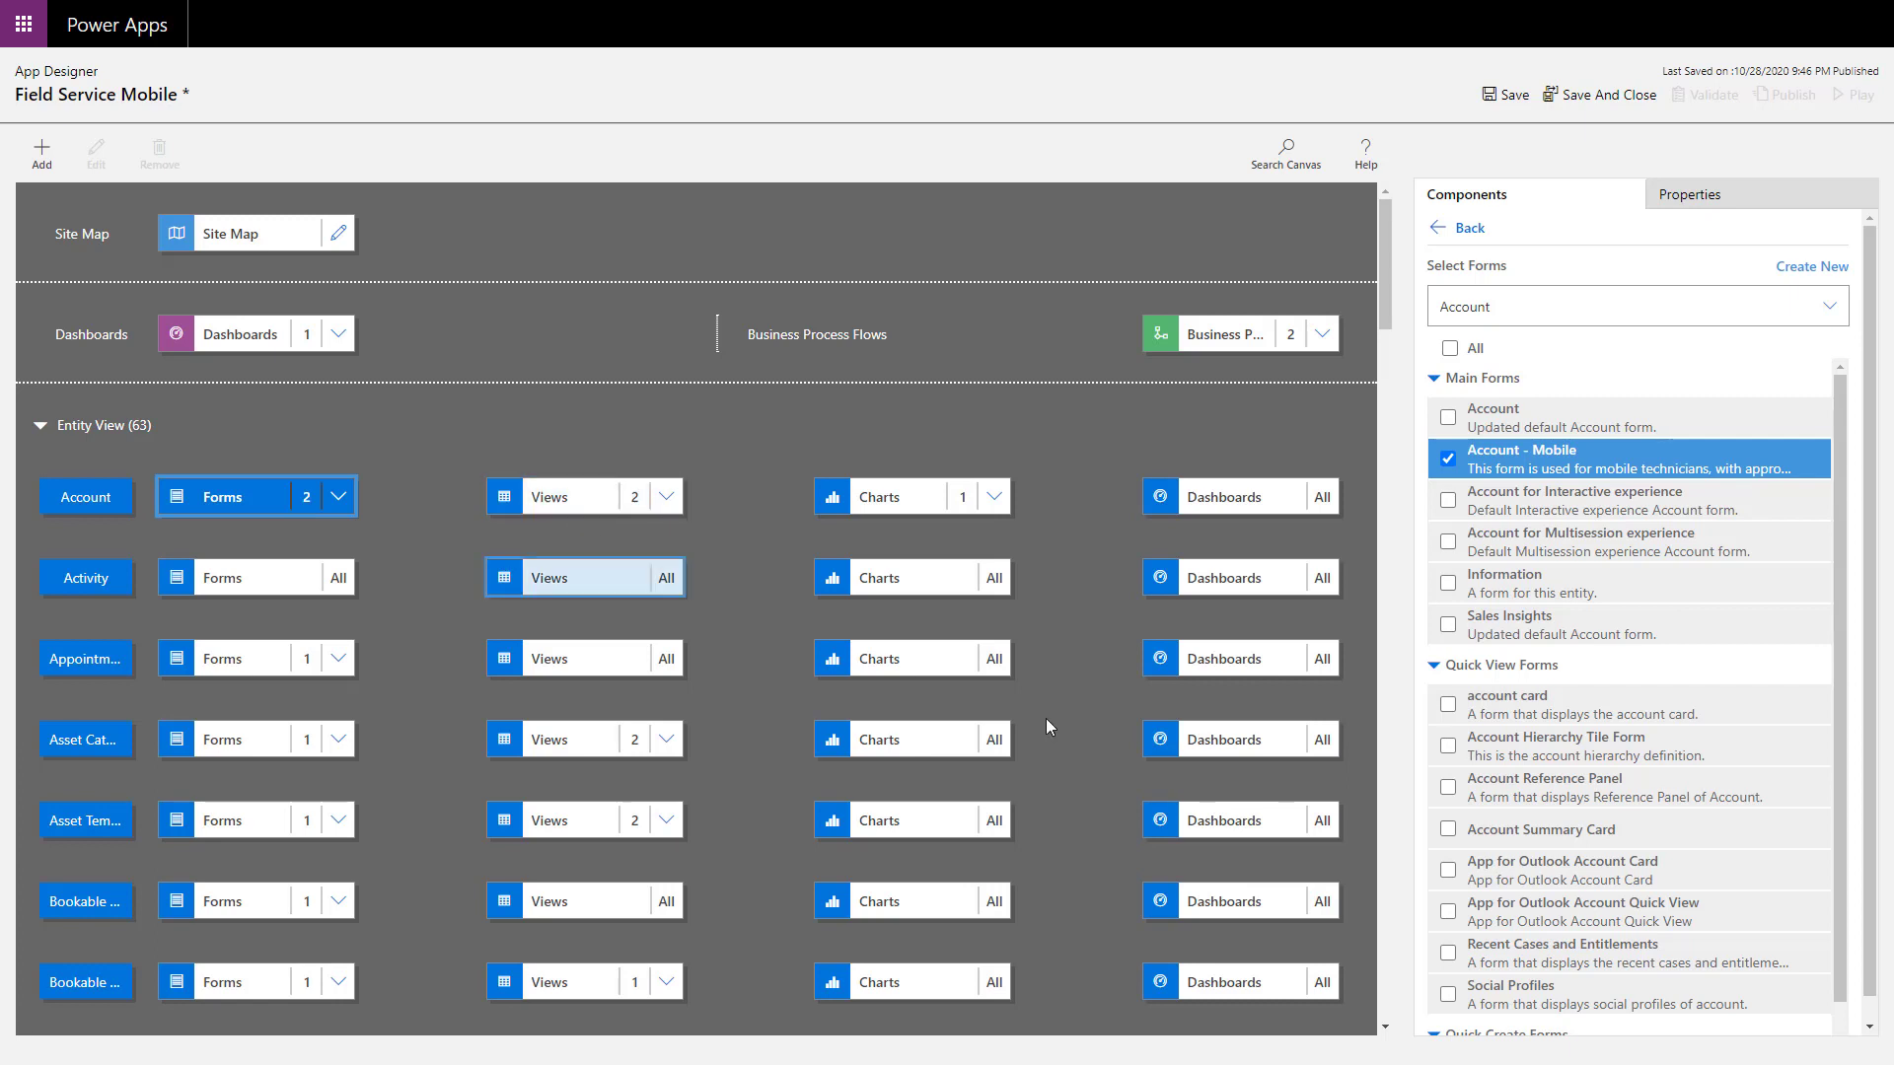
scroll(1677, 646, down, 1)
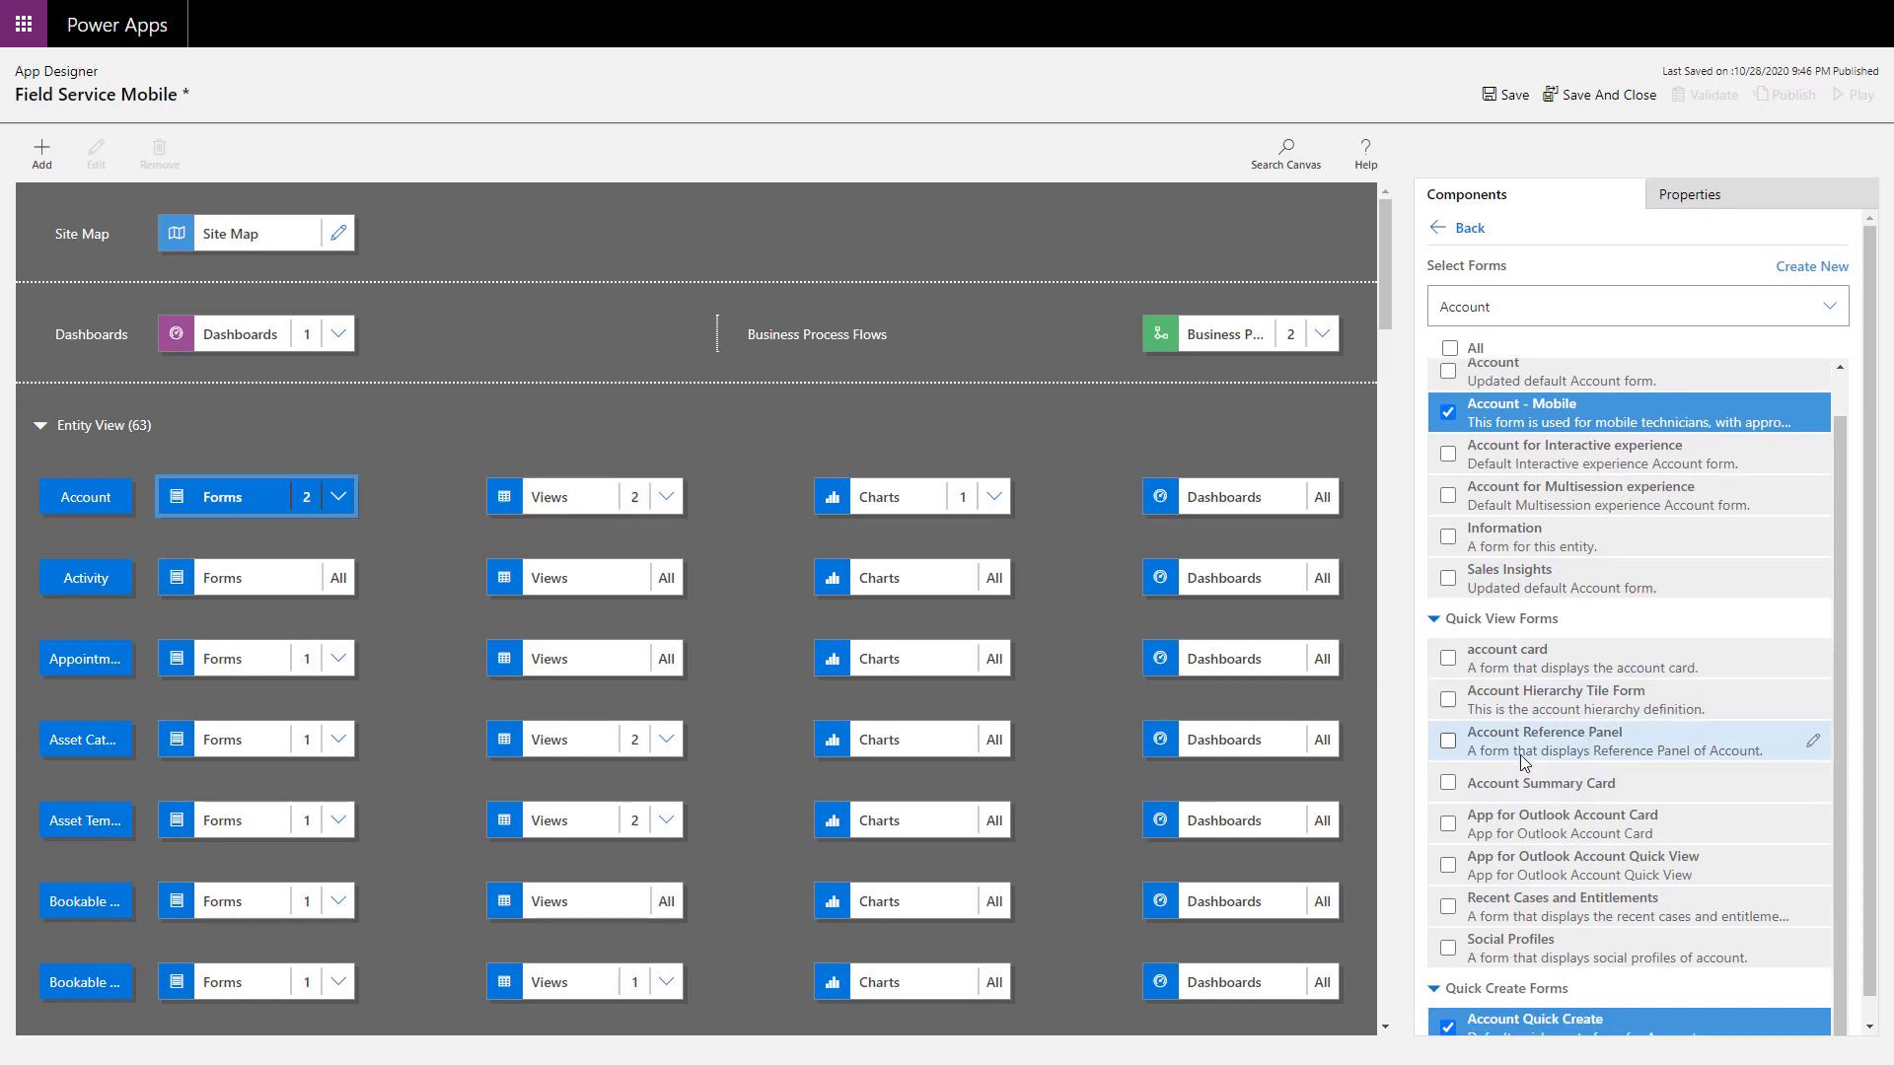
scroll(392, 696, down, 10)
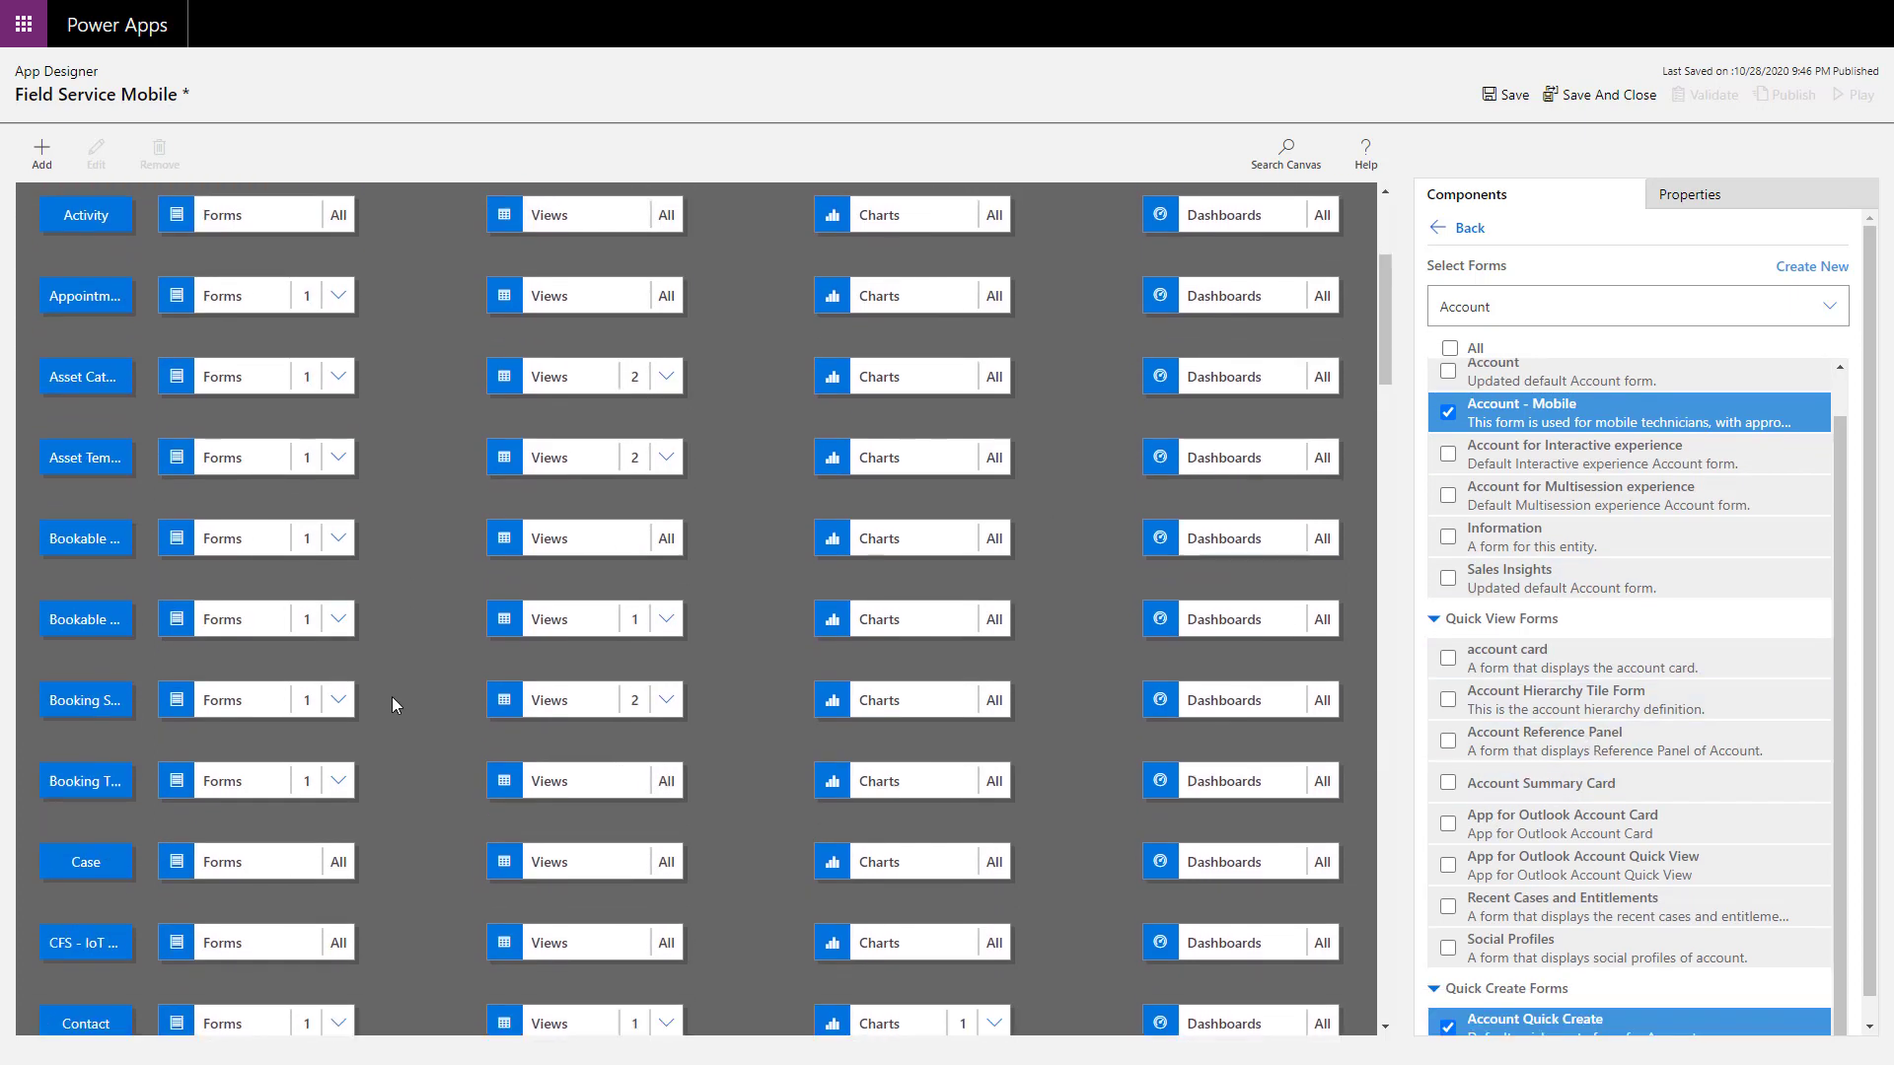
scroll(377, 713, down, 10)
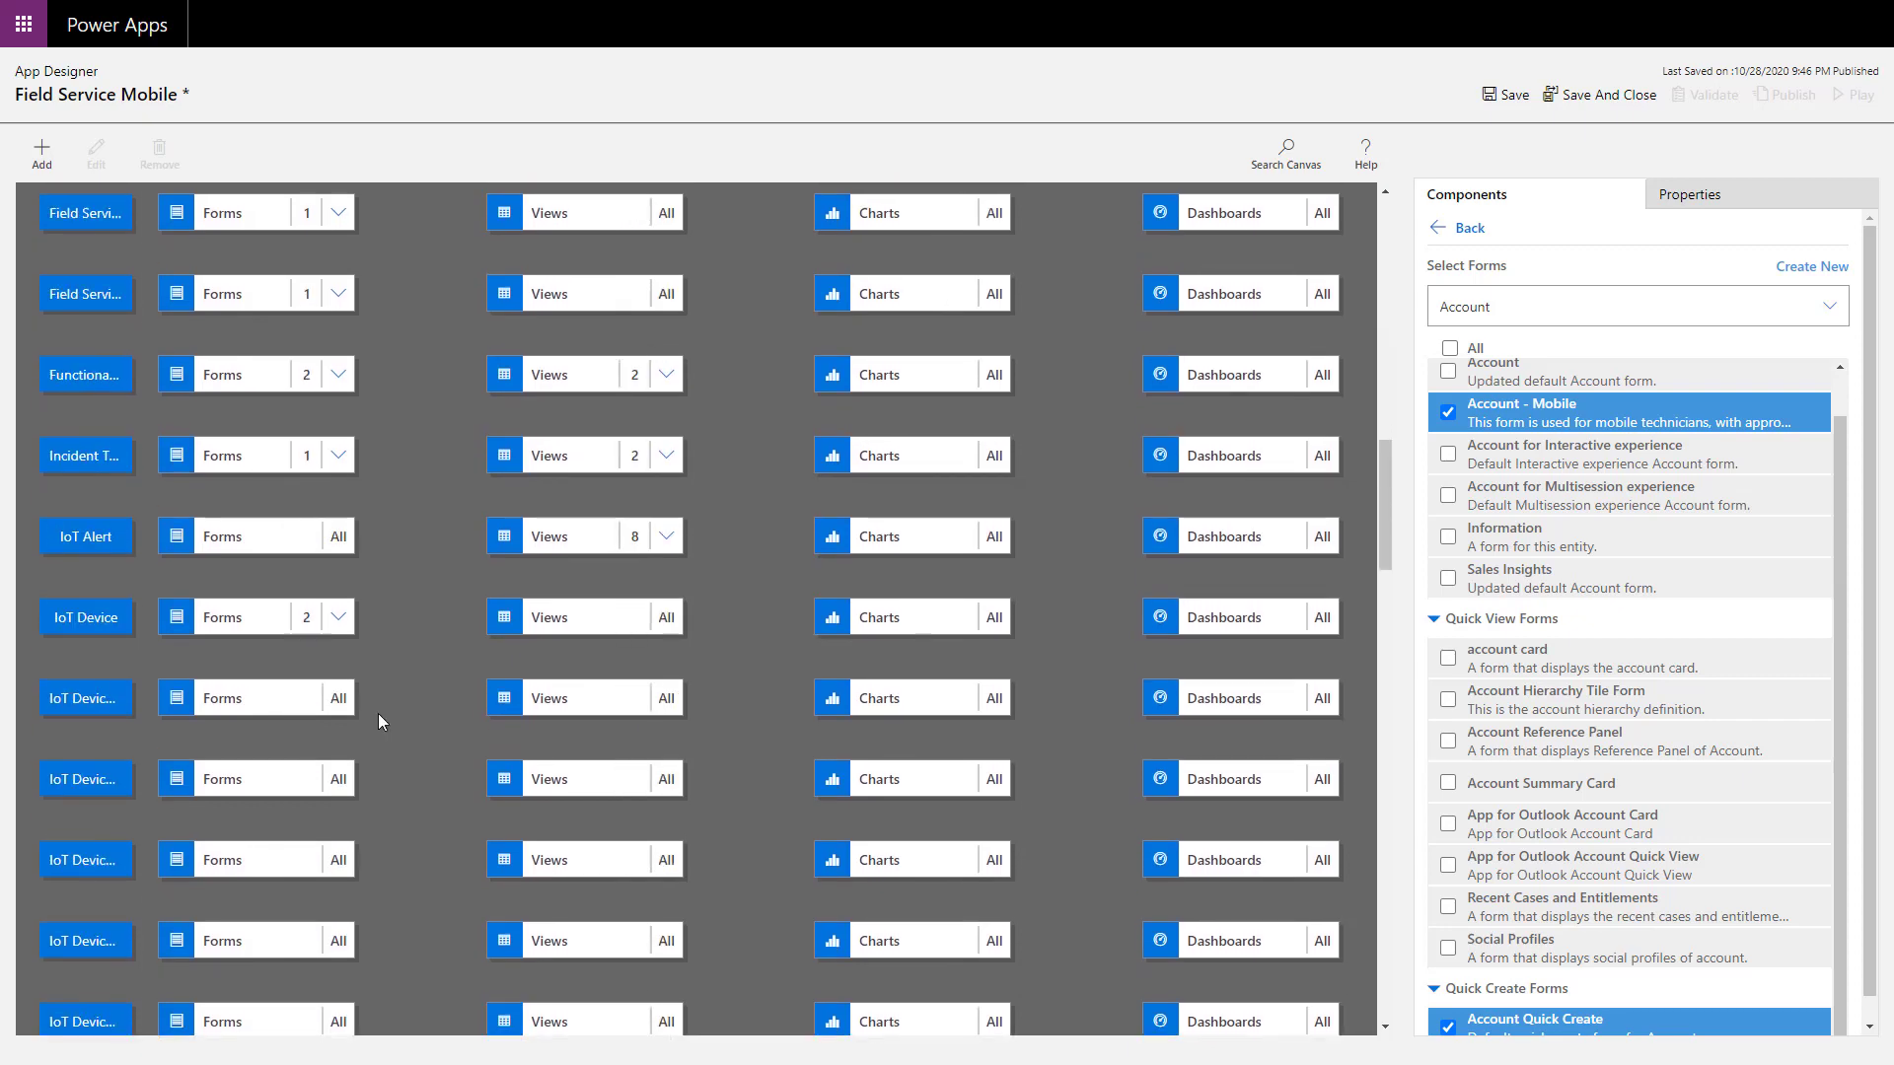
scroll(377, 728, down, 20)
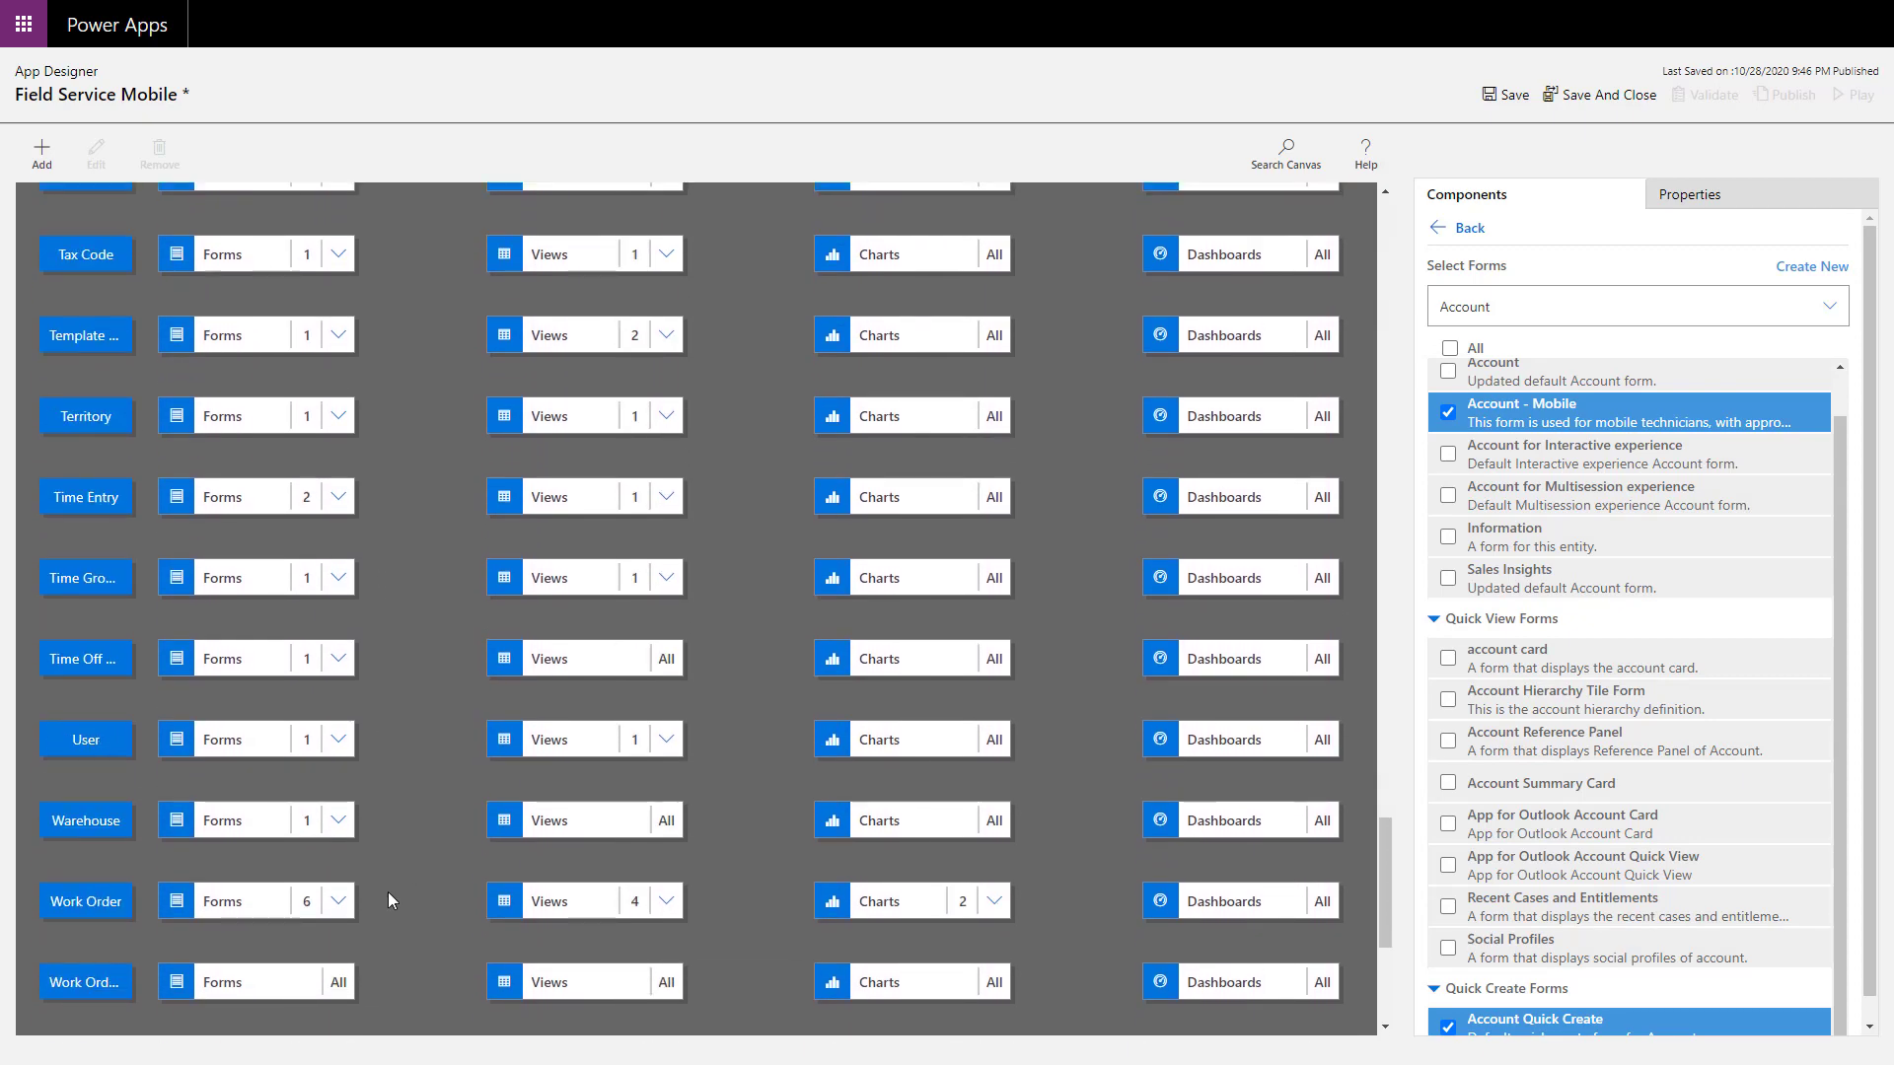
click(251, 904)
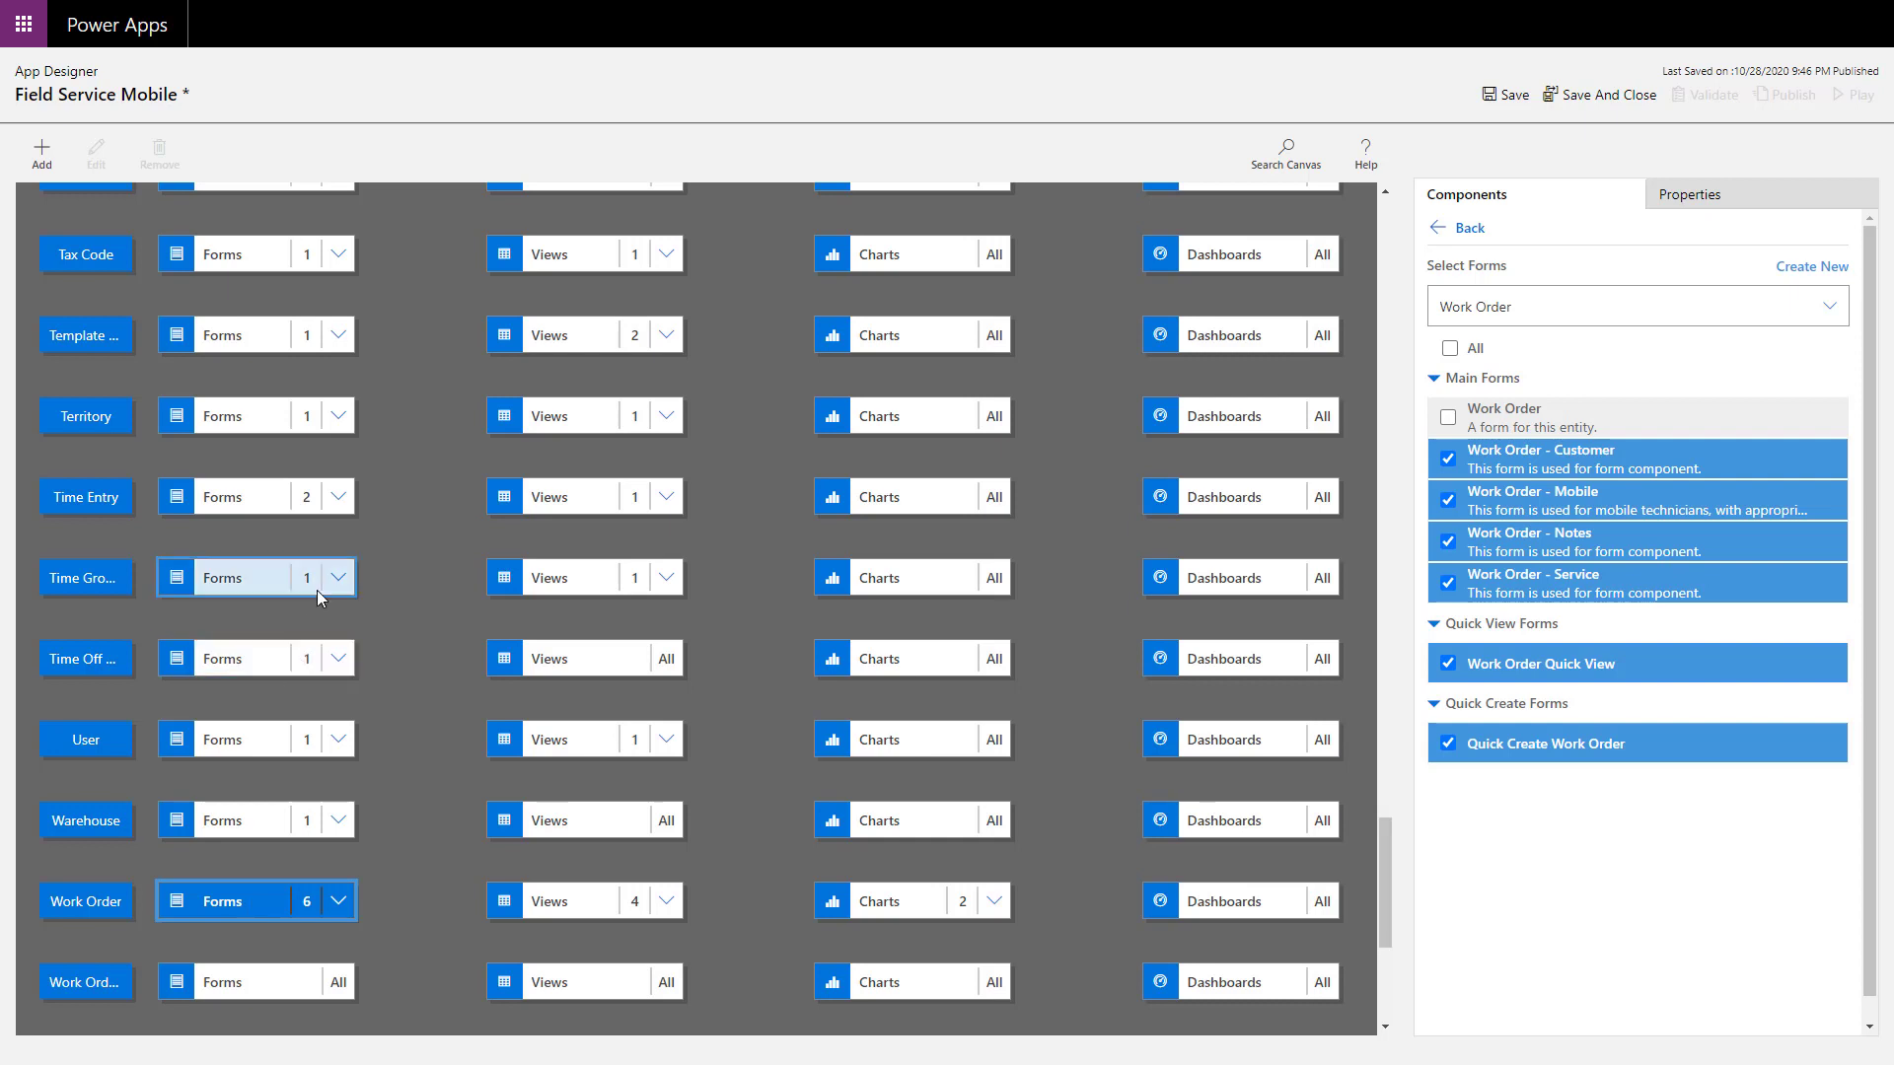
Review the forms chosen for Bookable Resource and Bookable Resource Booking.
scroll(255, 582, down, 3)
scroll(294, 591, down, 1)
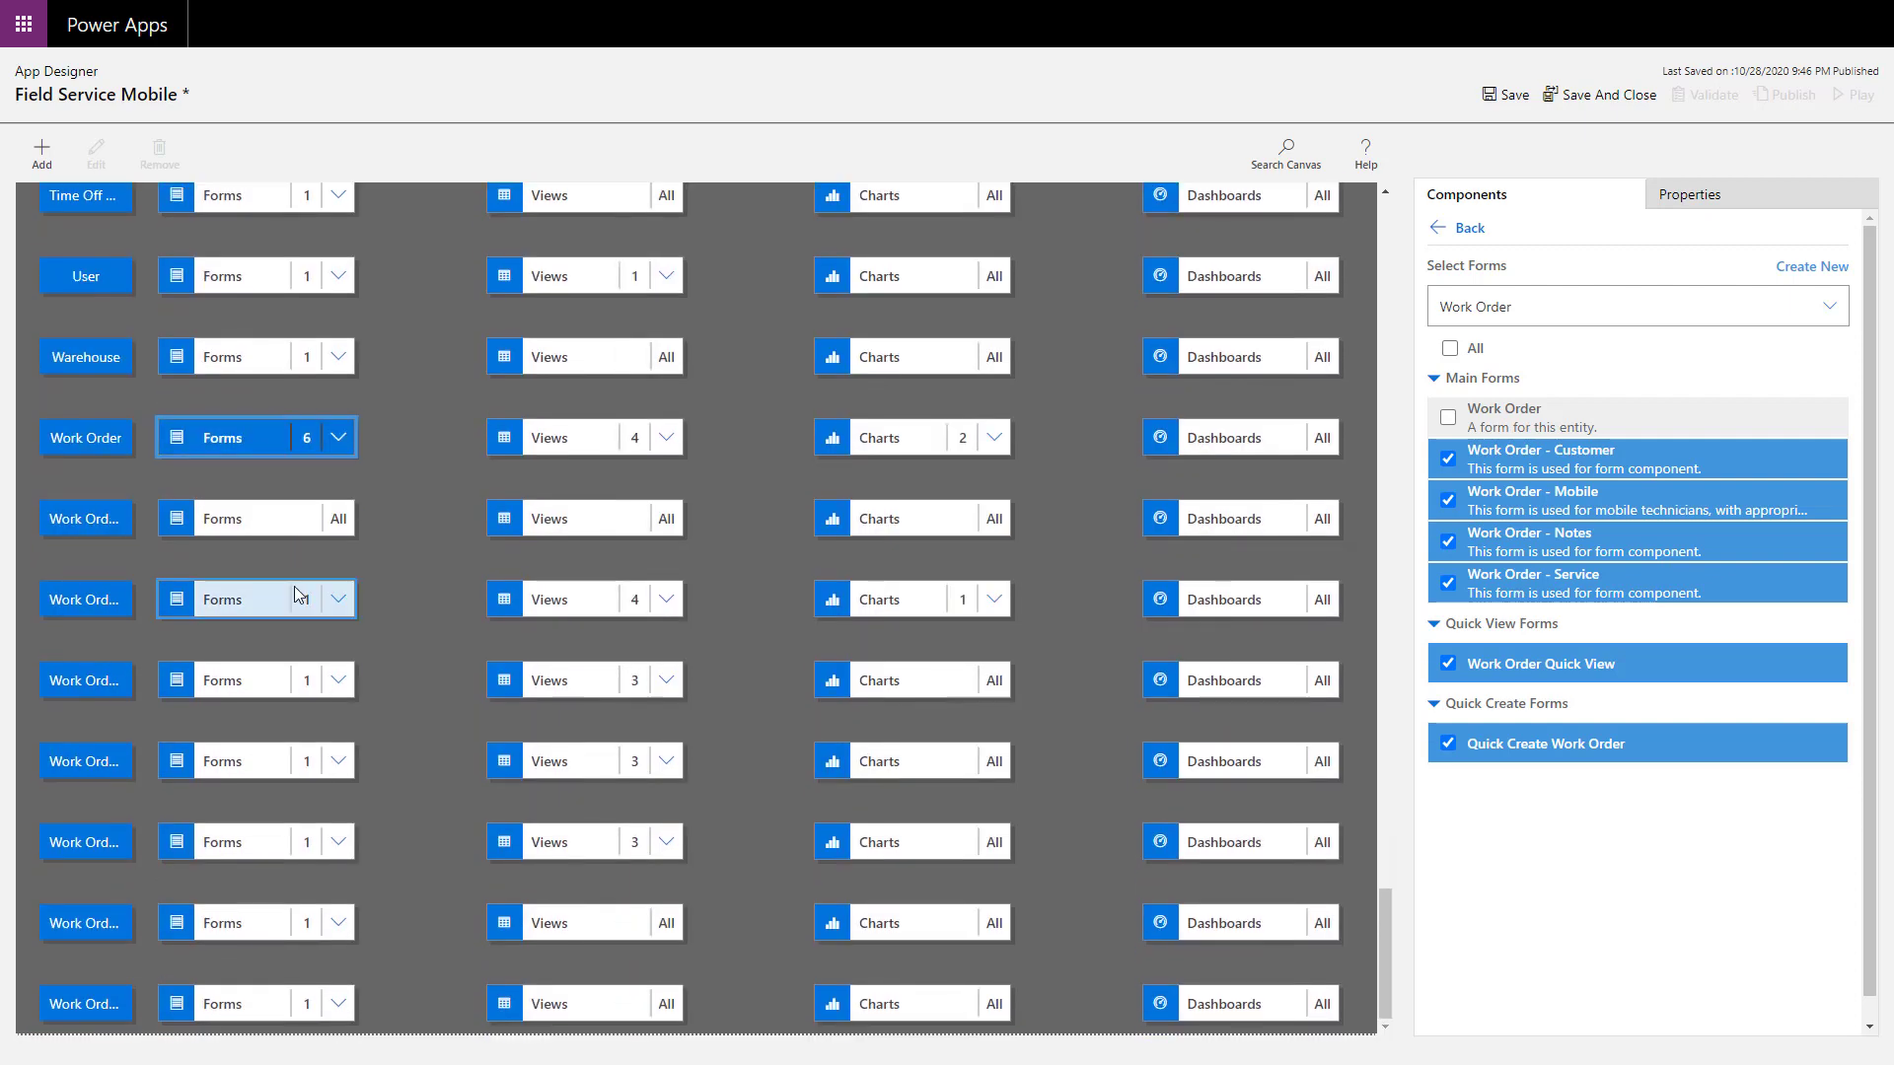
scroll(292, 584, up, 1)
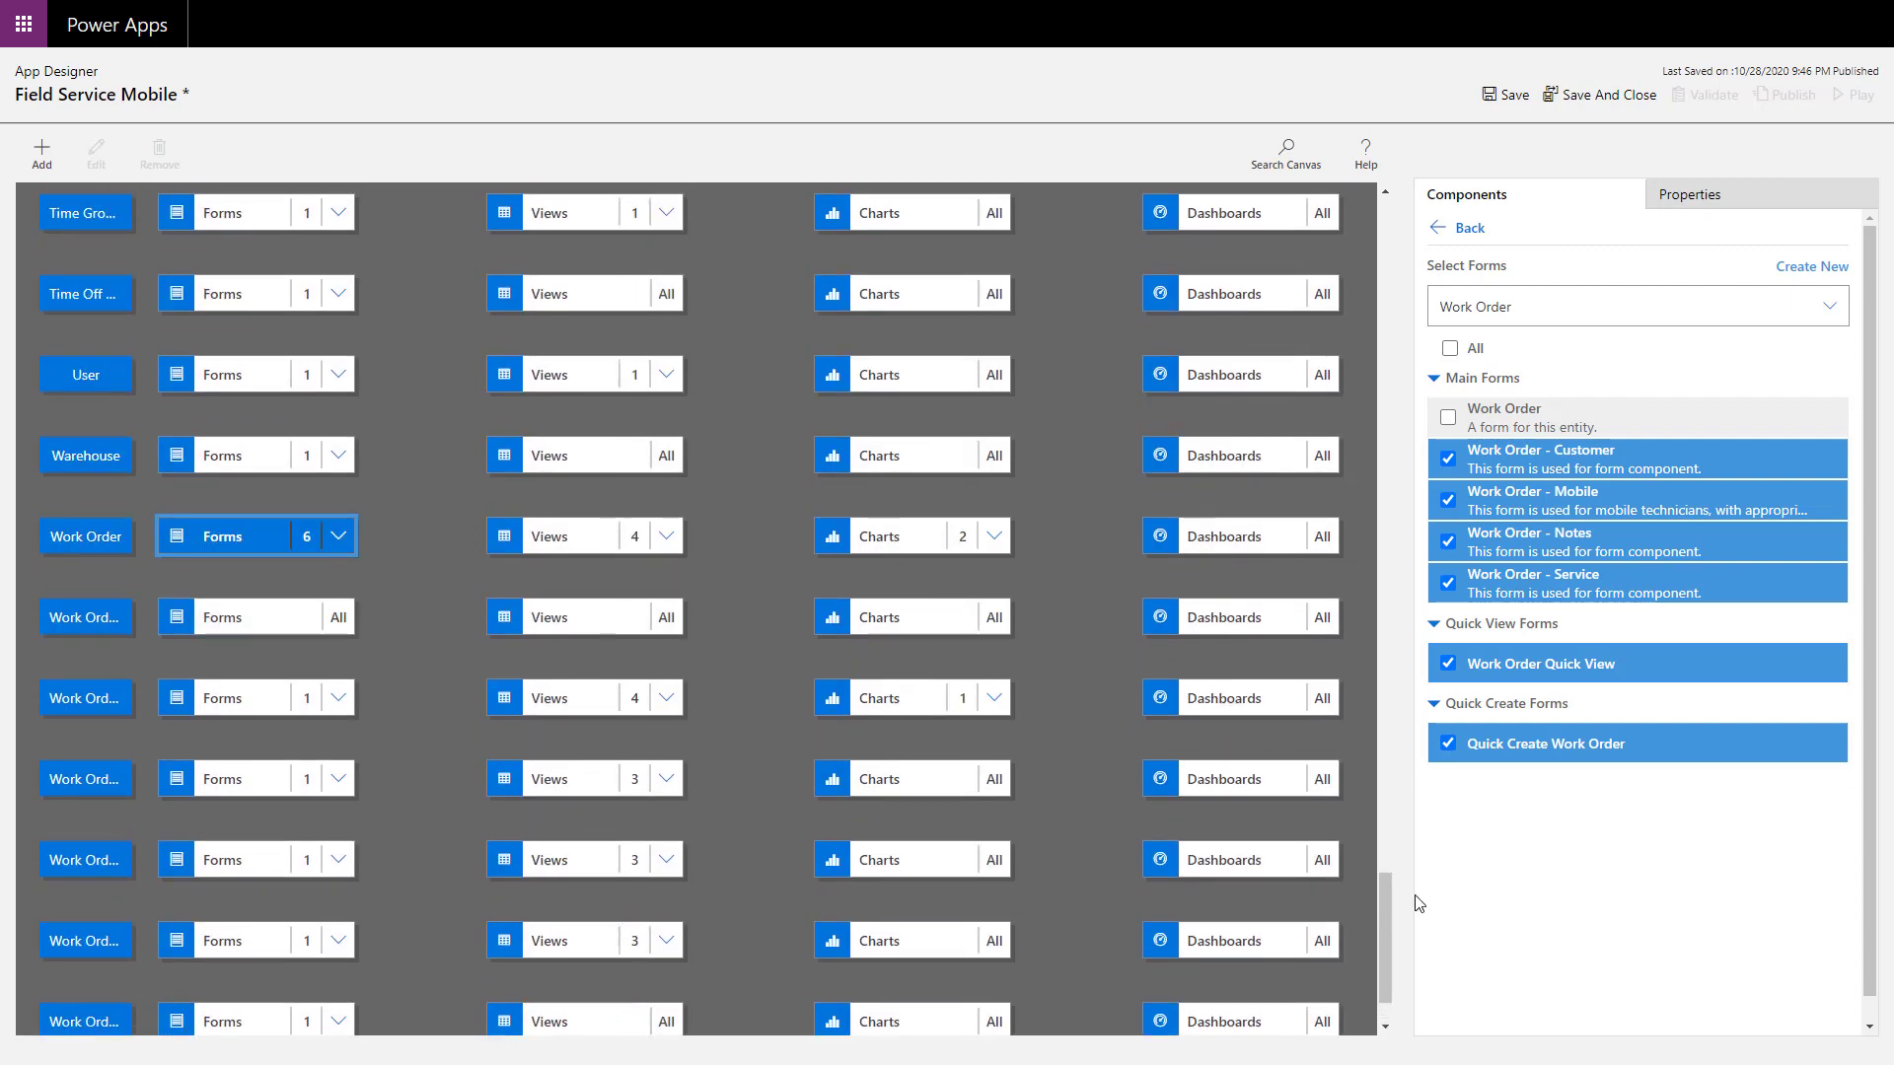
drag(1387, 922, 1354, 233)
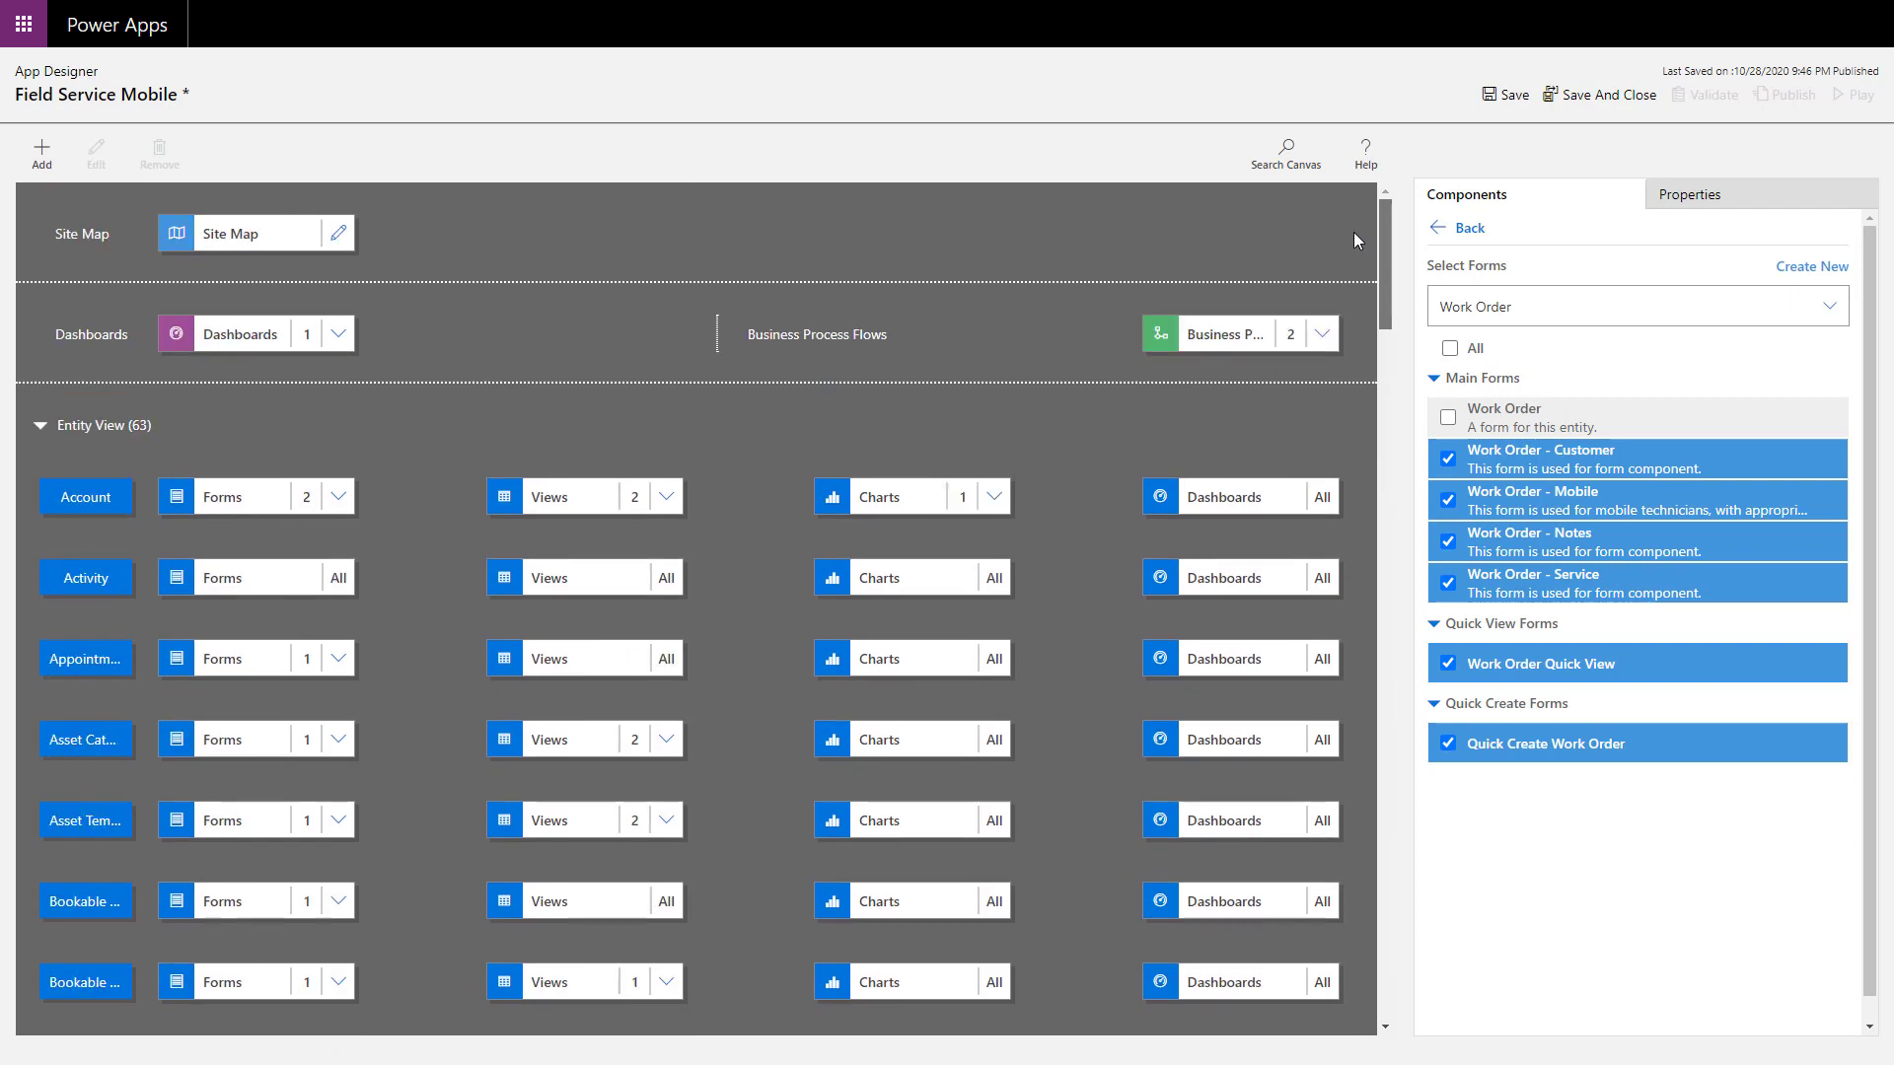
scroll(284, 825, down, 1)
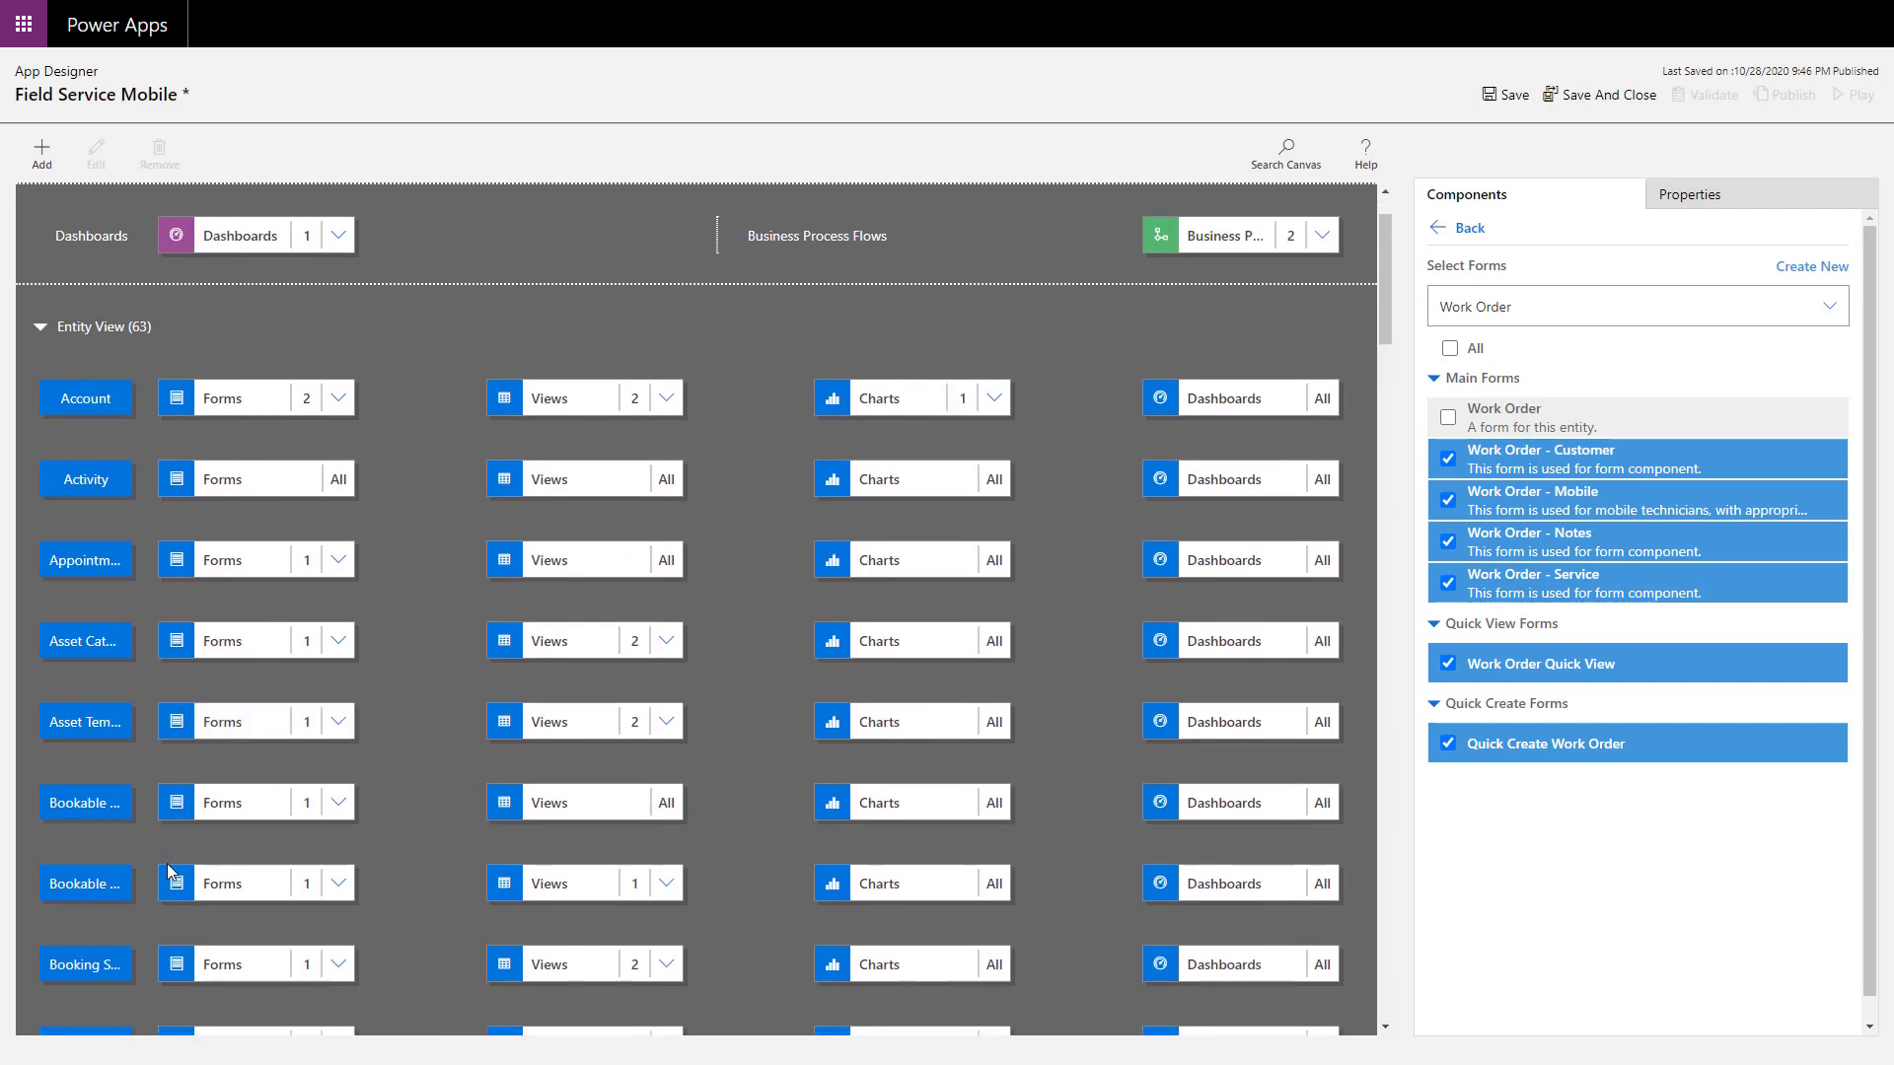
click(237, 802)
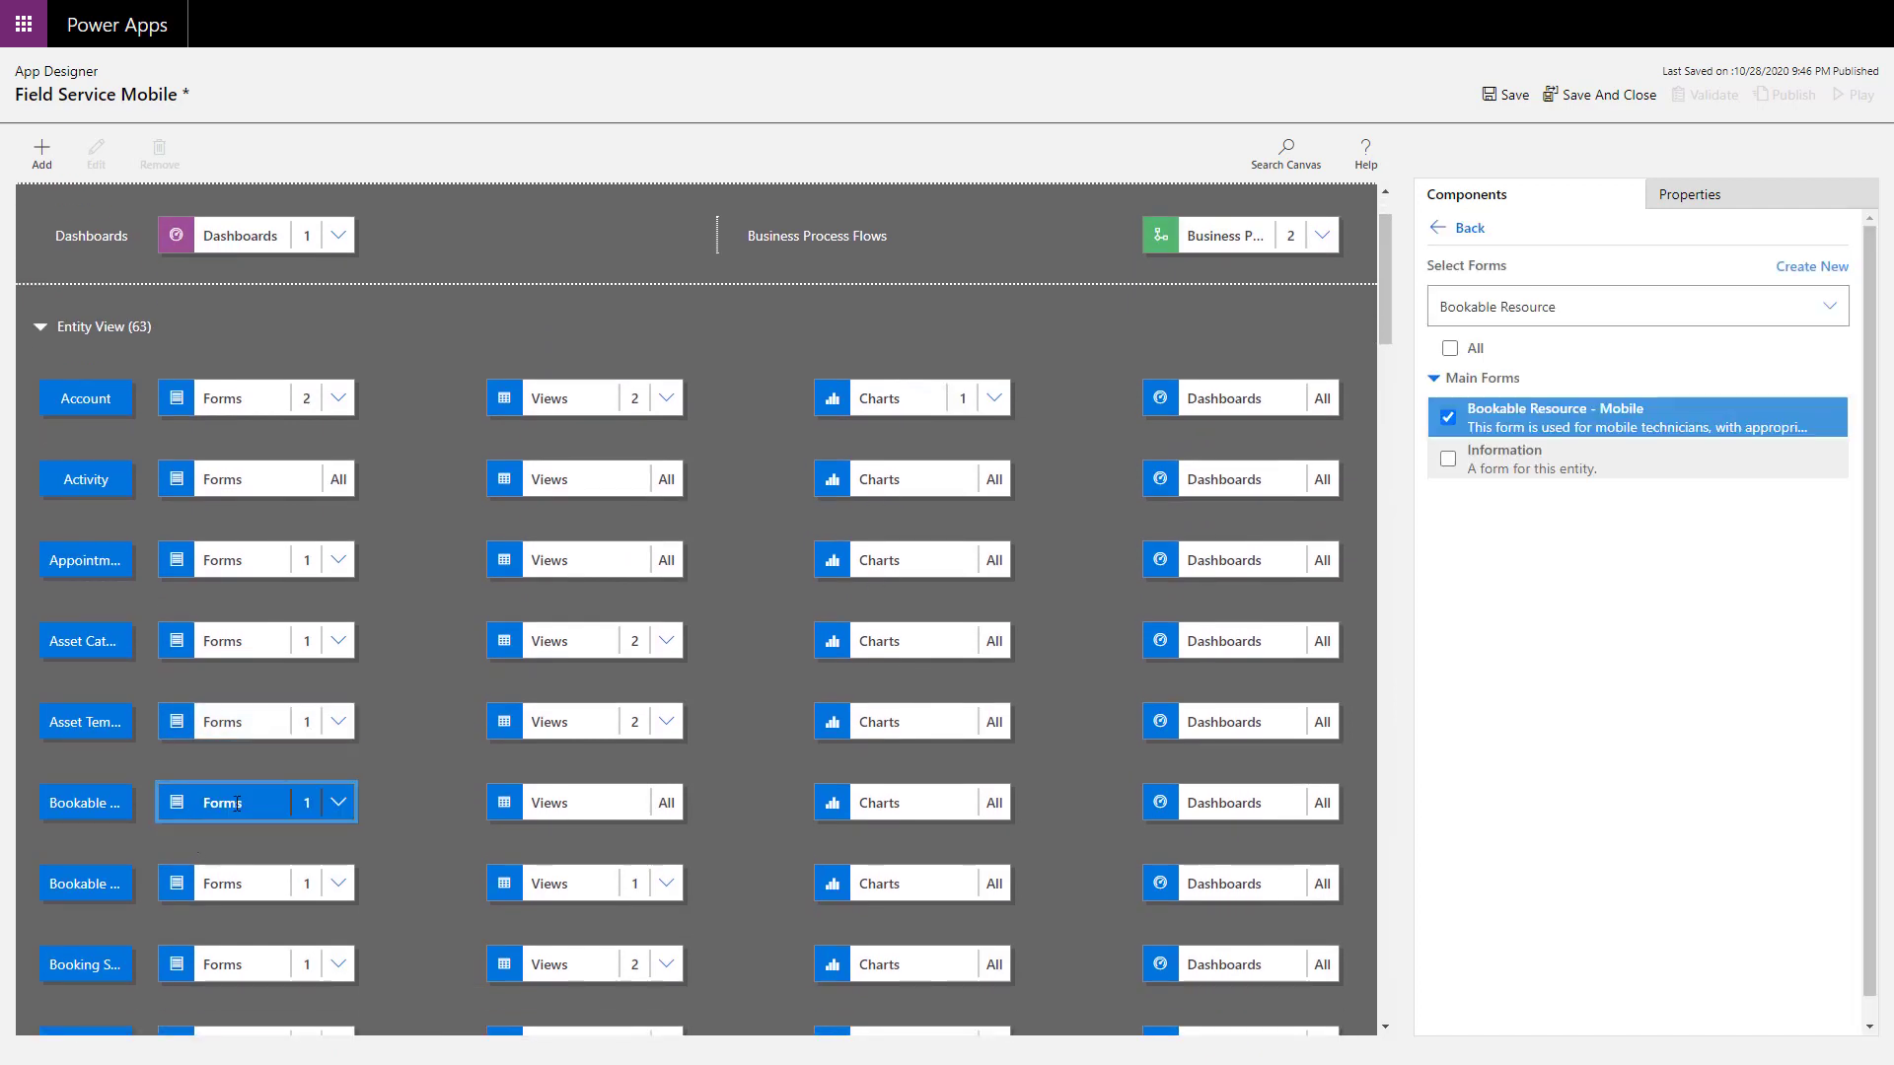
click(246, 894)
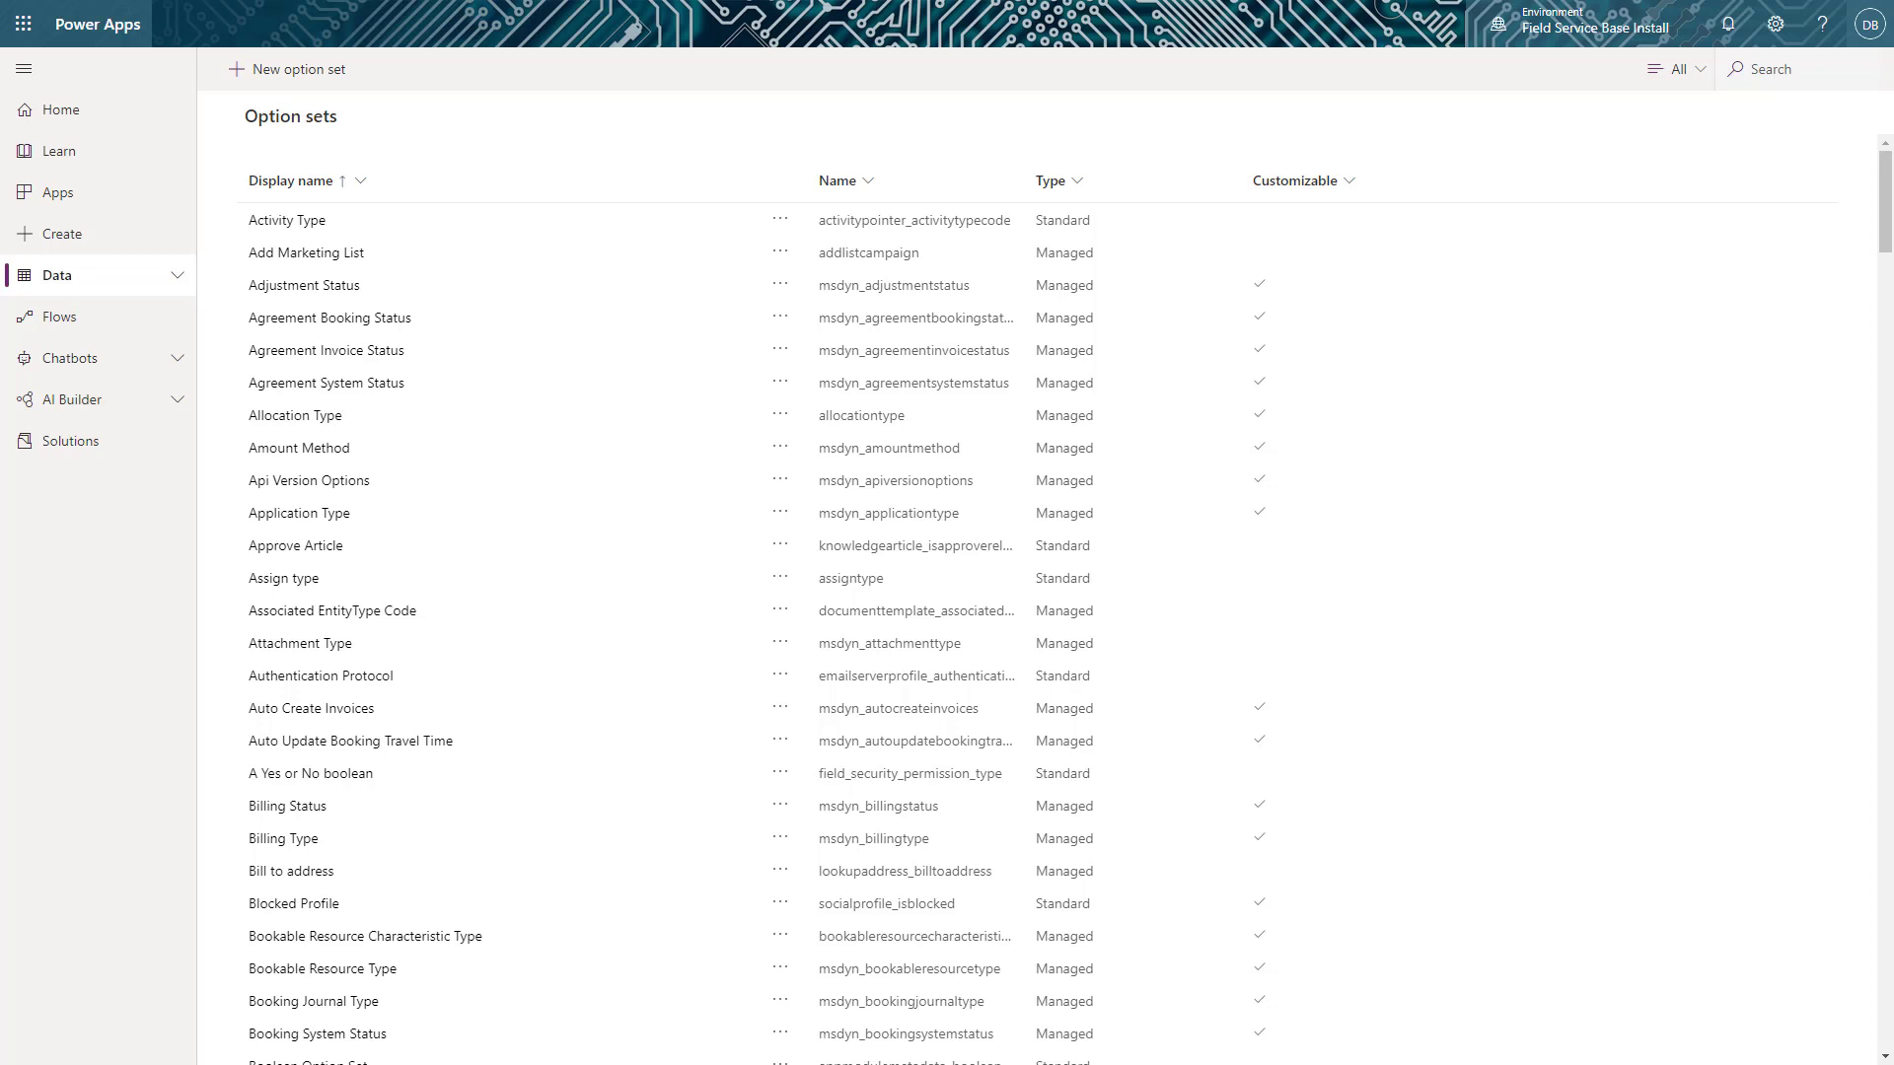
List all entities under Data > Entities, filter by 'Work', and open Work Order.
click(153, 284)
click(122, 323)
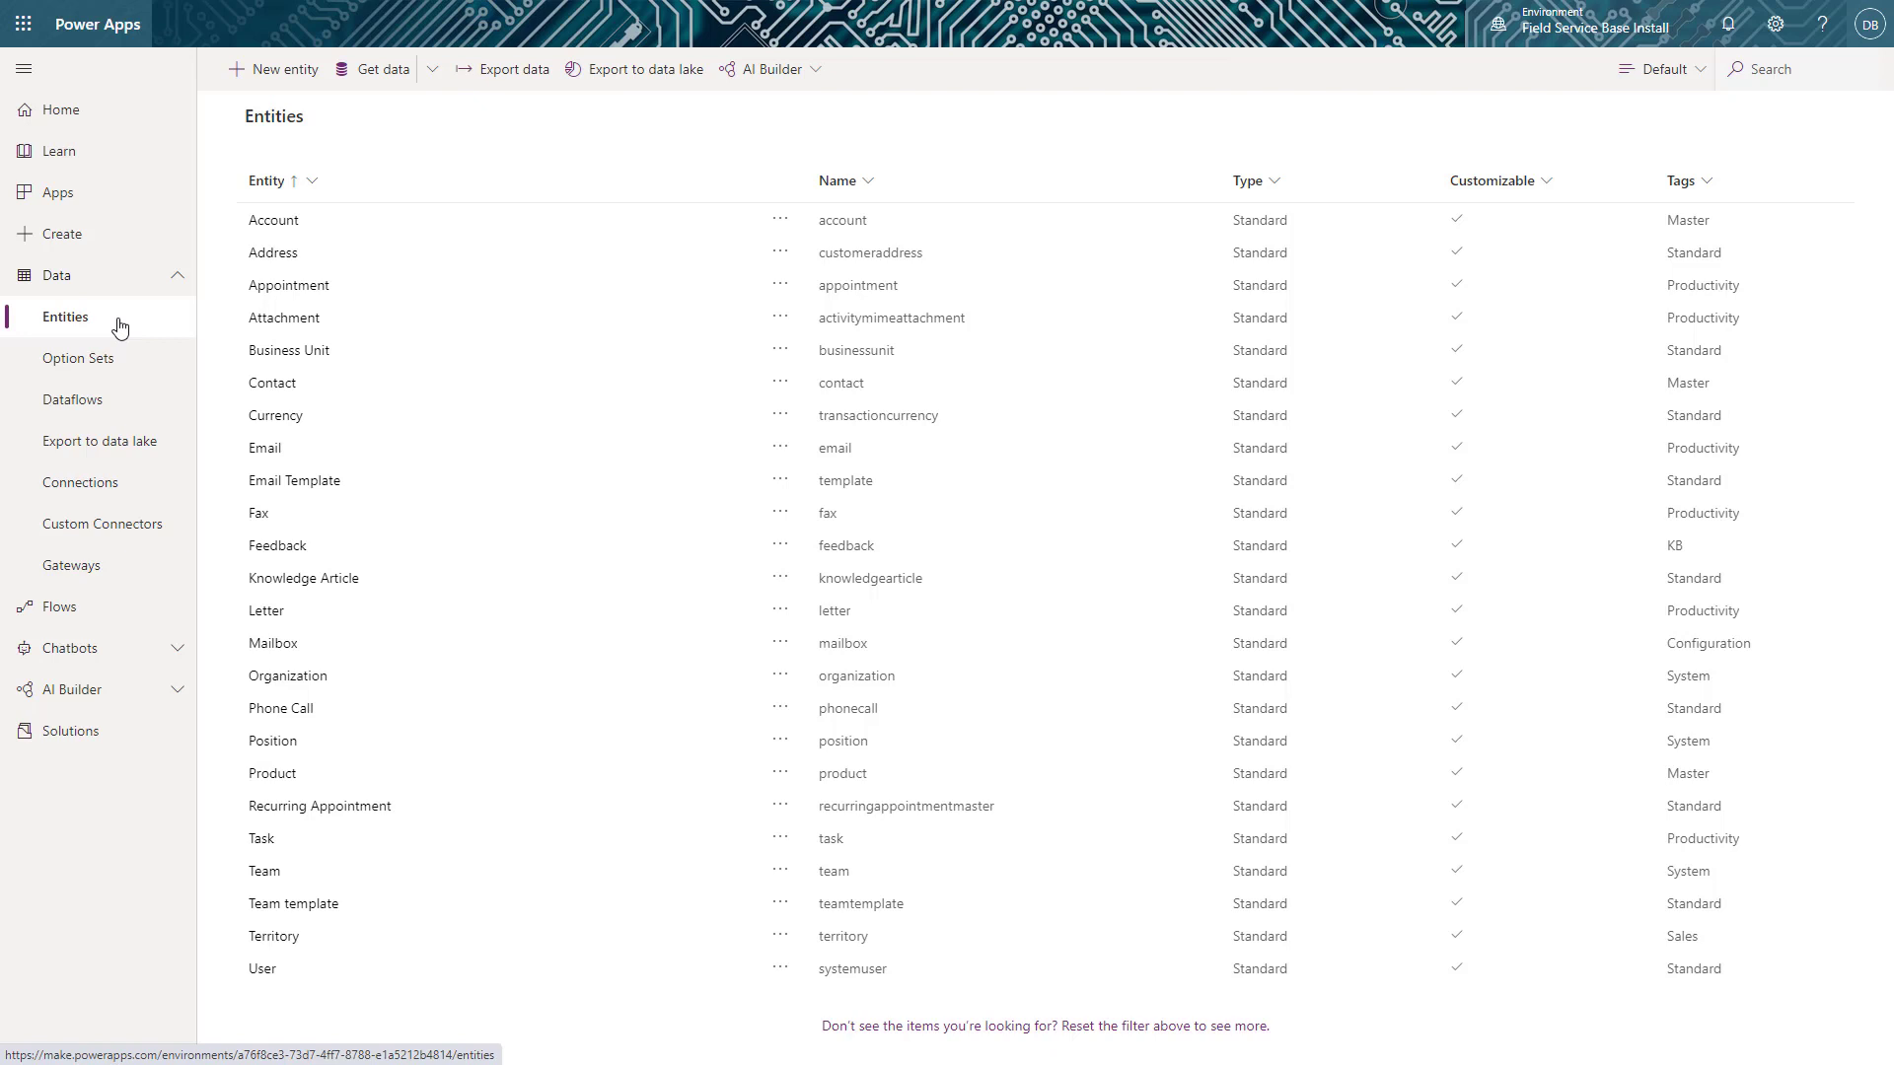
click(1702, 74)
click(1734, 182)
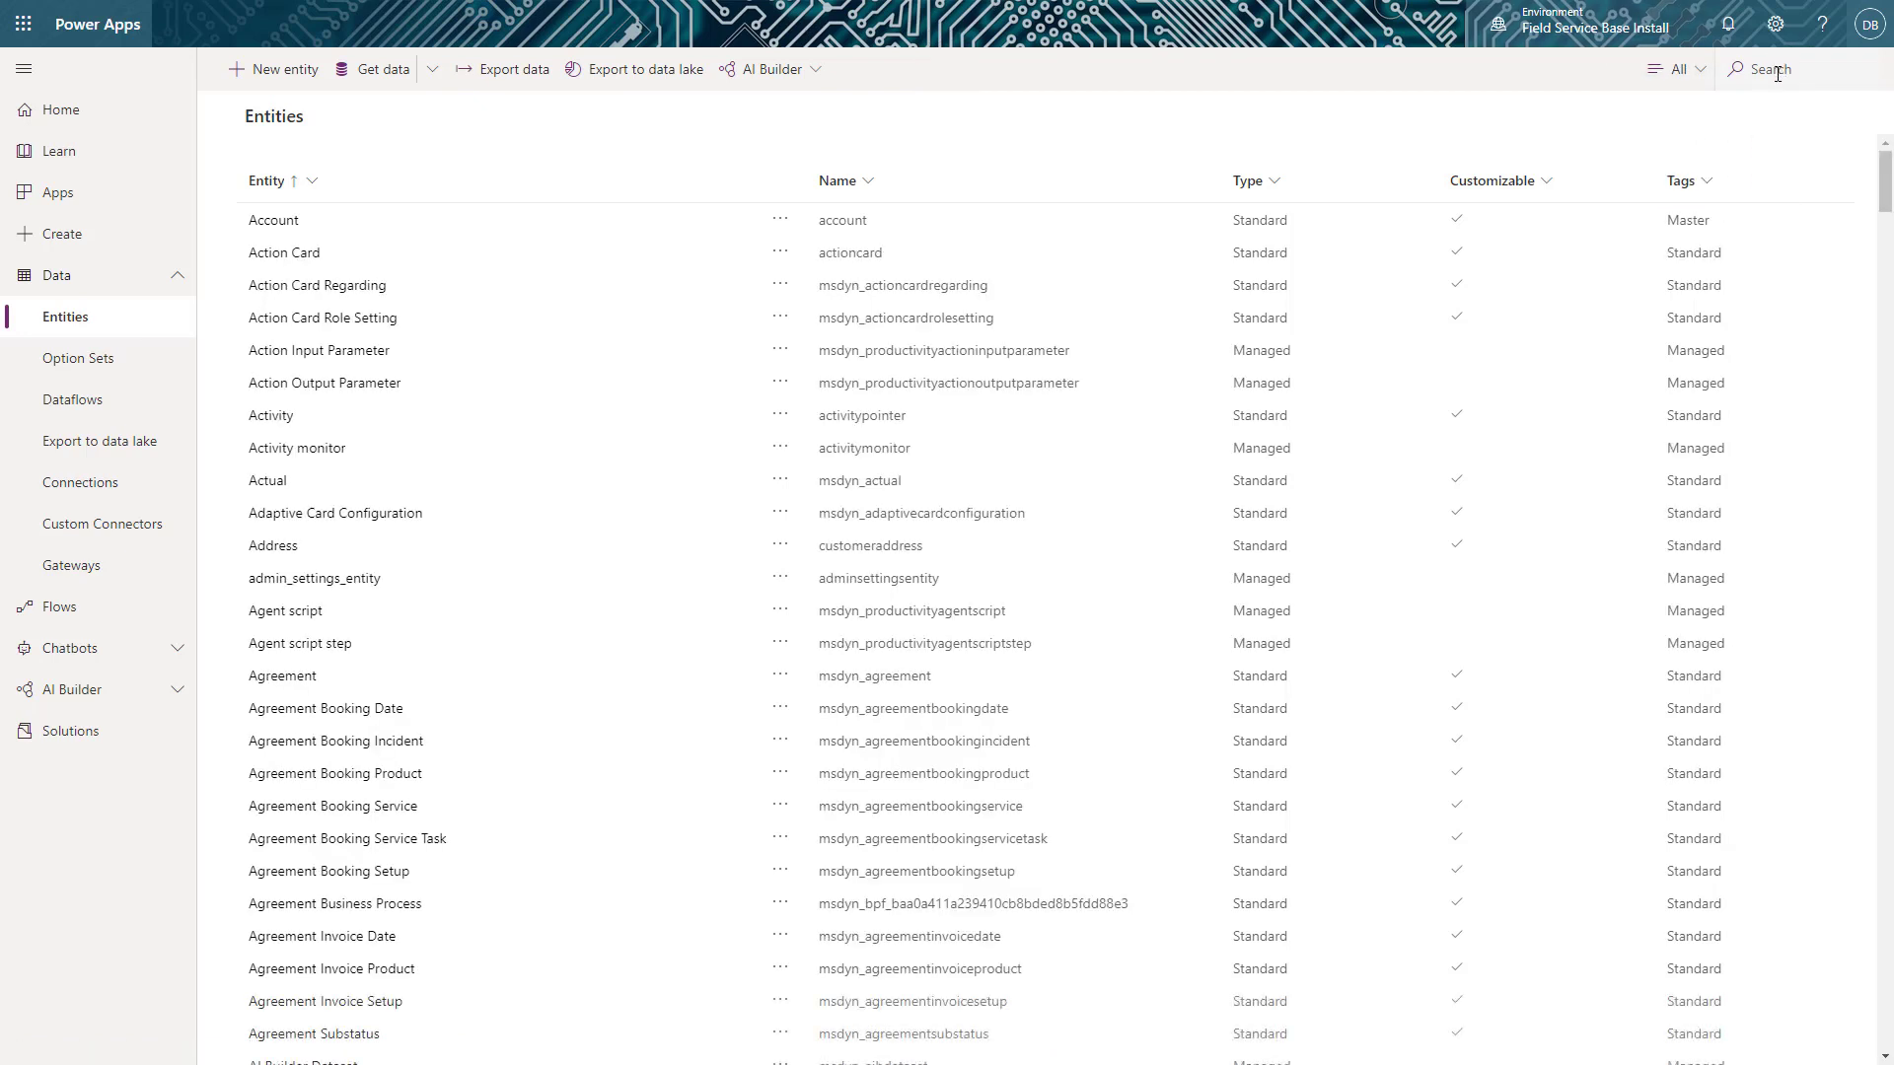
click(1772, 79)
text(Work)
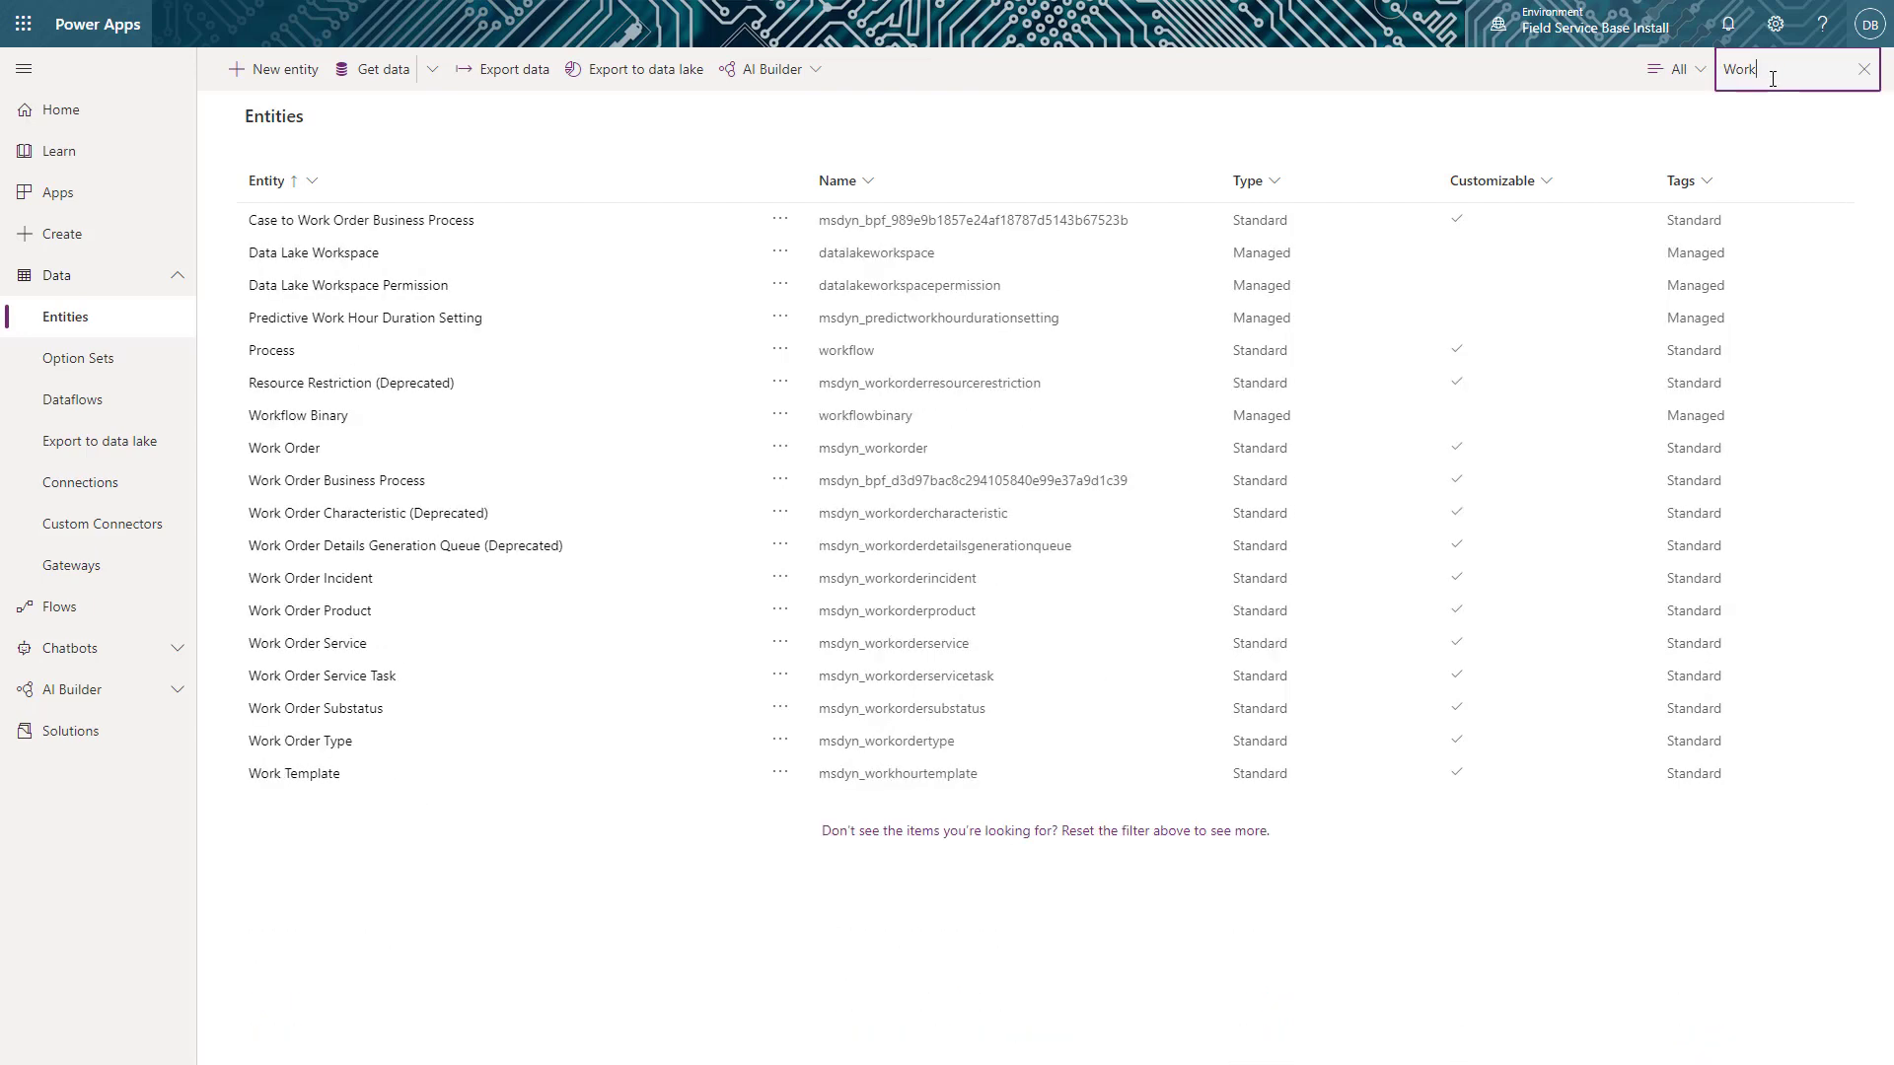
click(305, 454)
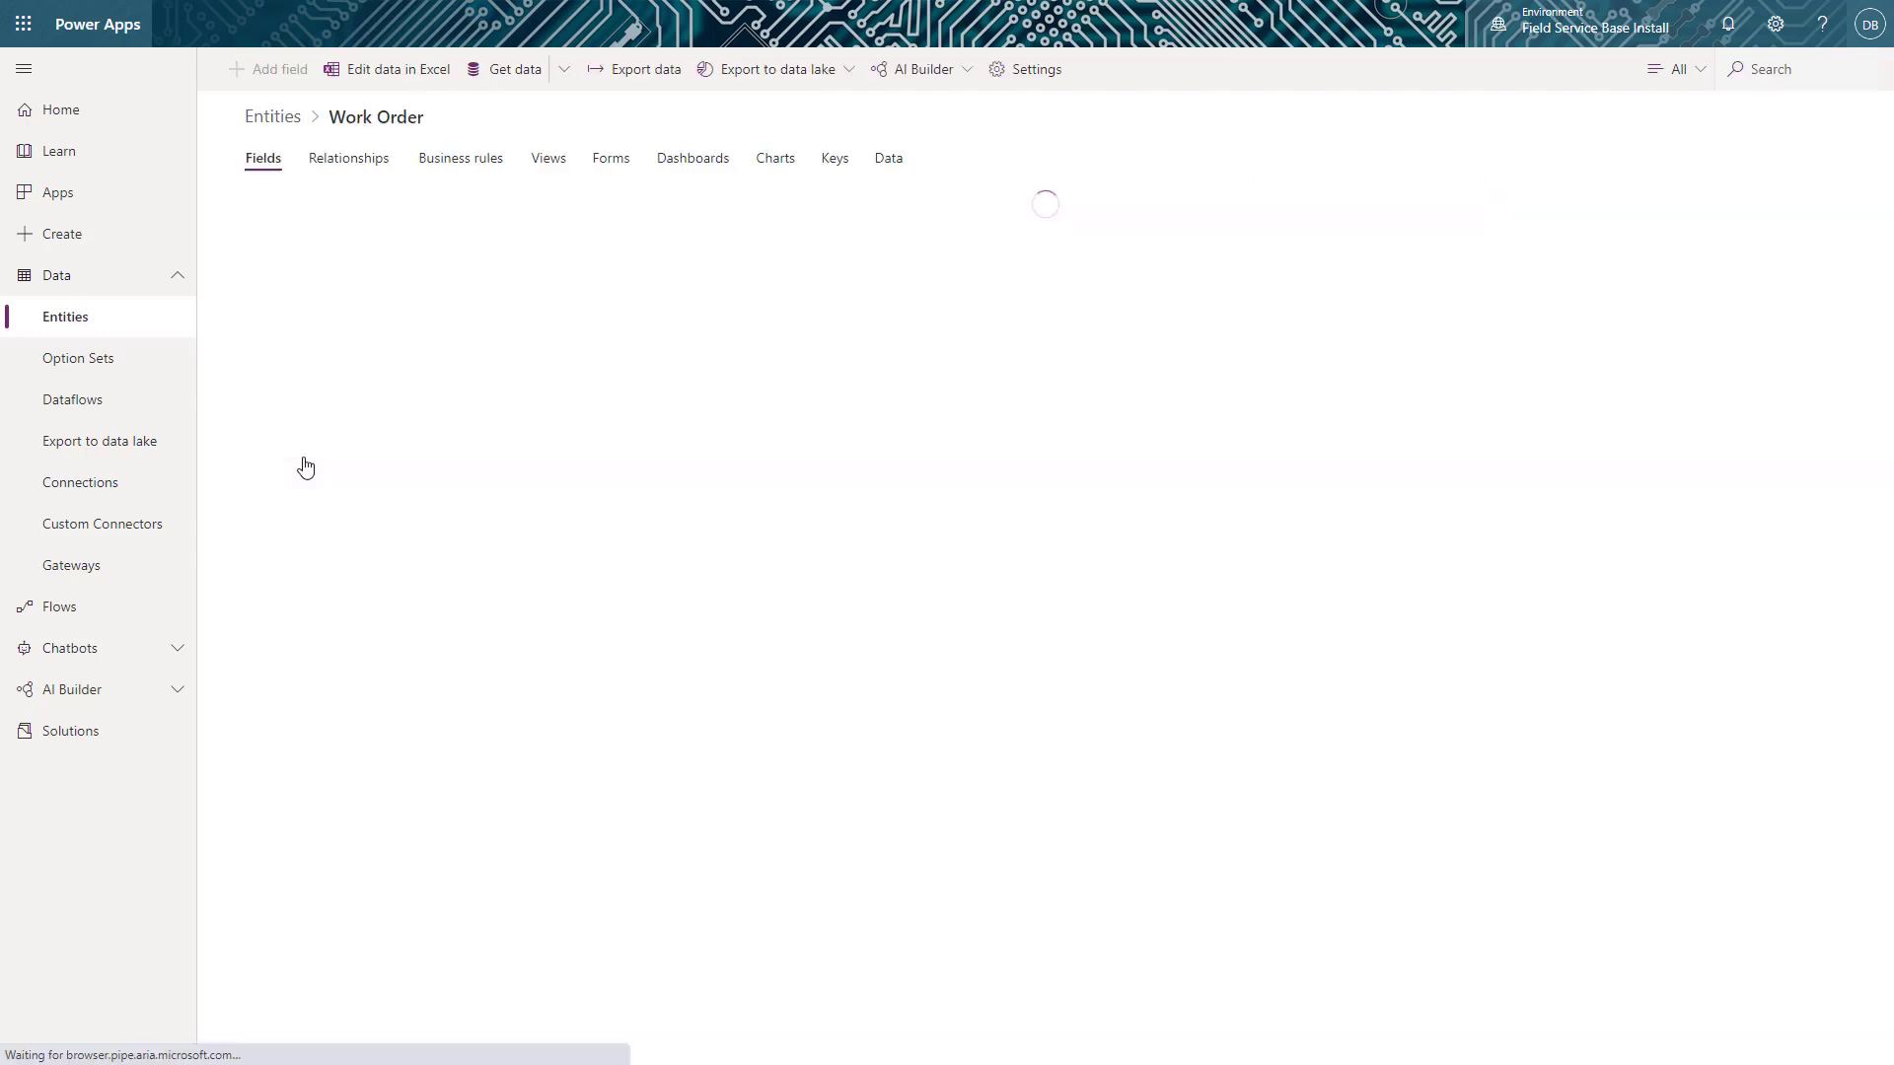
Open the Work Order - Customer form from the entity's Forms list in the designer.
click(604, 169)
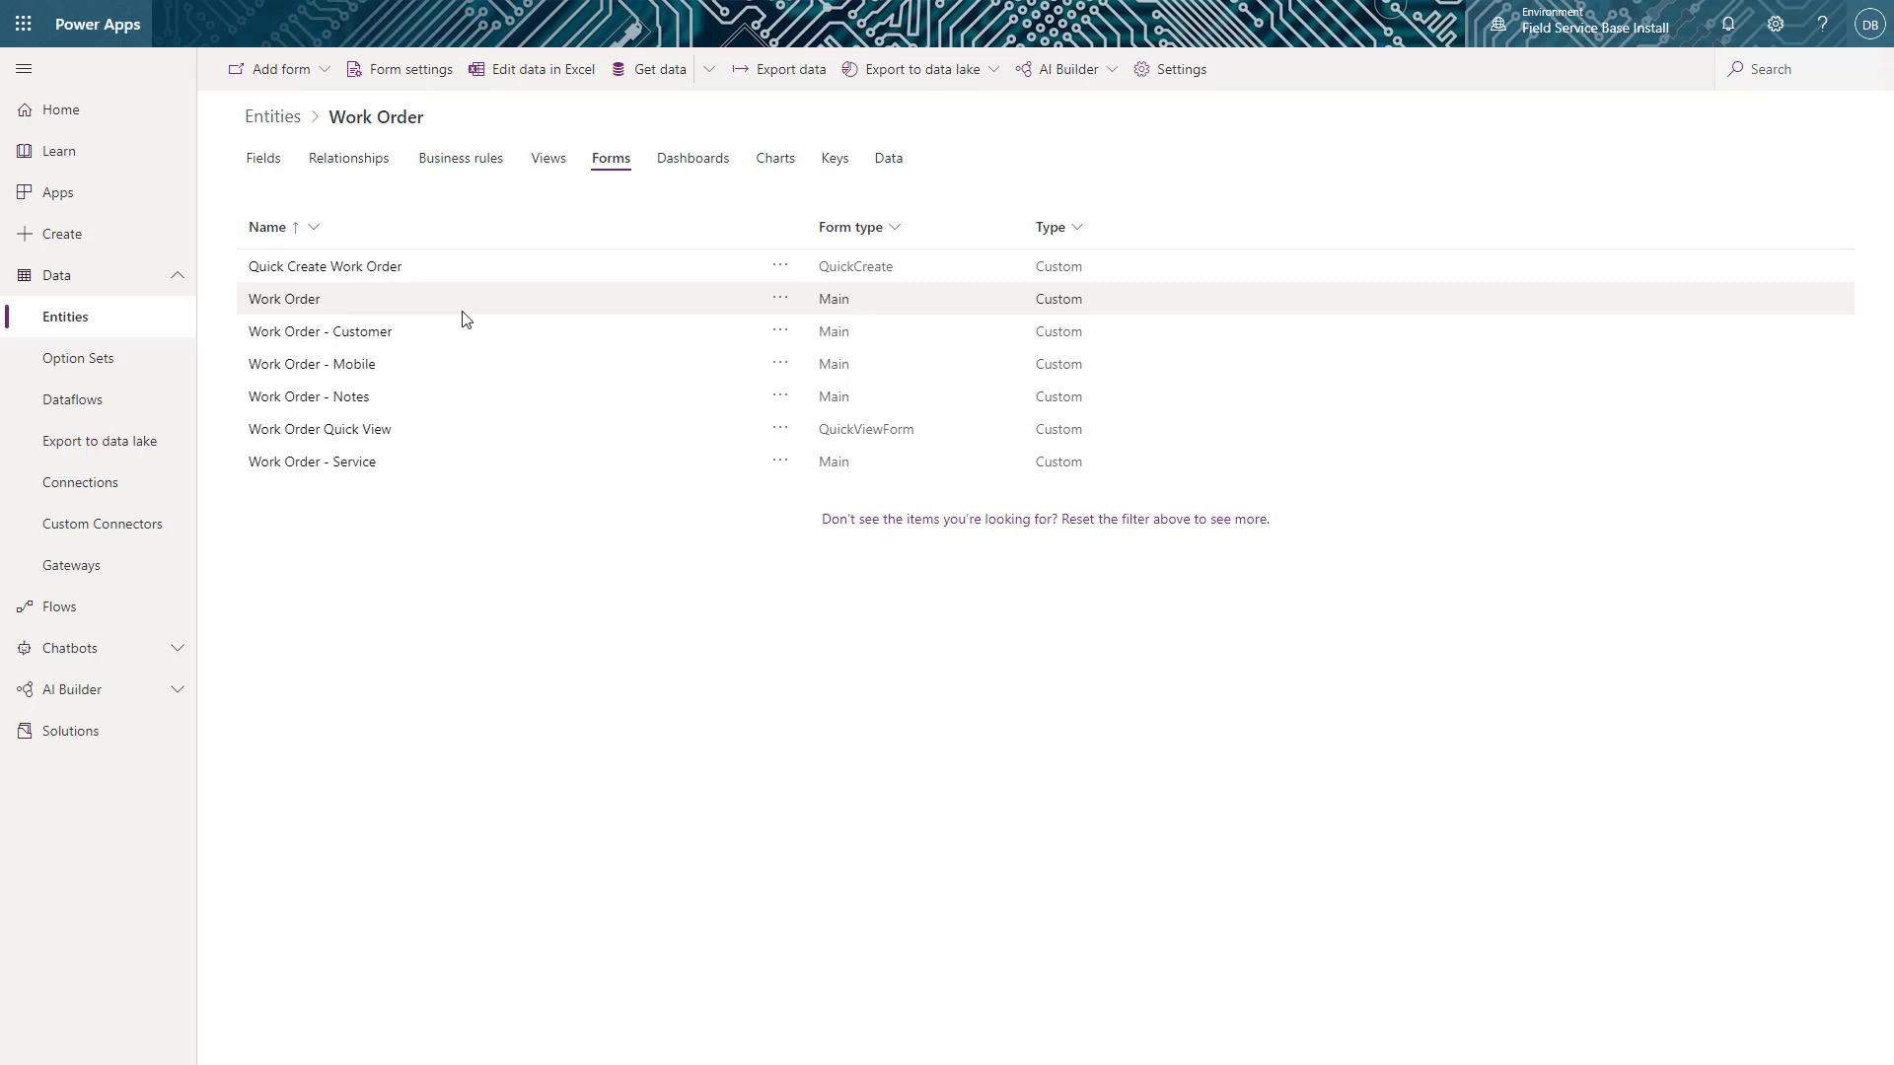
click(346, 335)
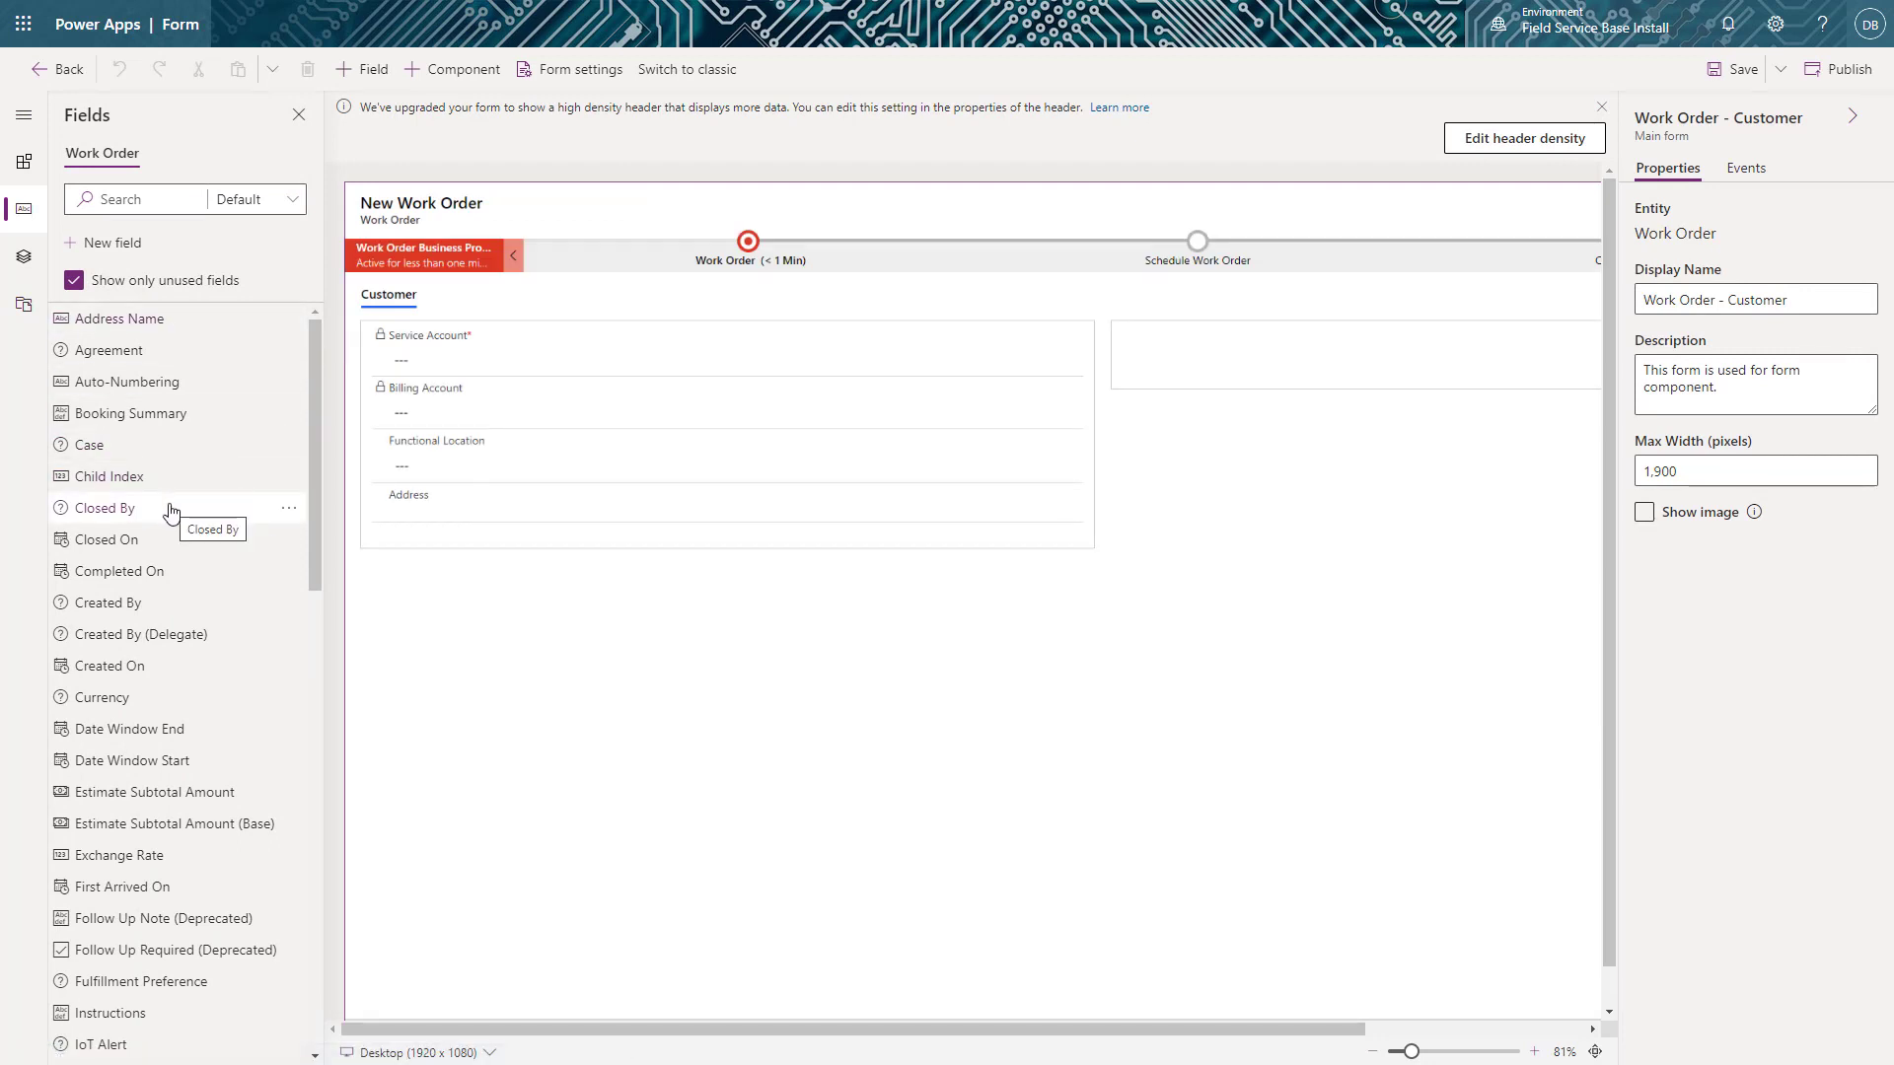
Look through the form's Fields pane, then go back to the Work Order Forms list.
scroll(170, 508, down, 1)
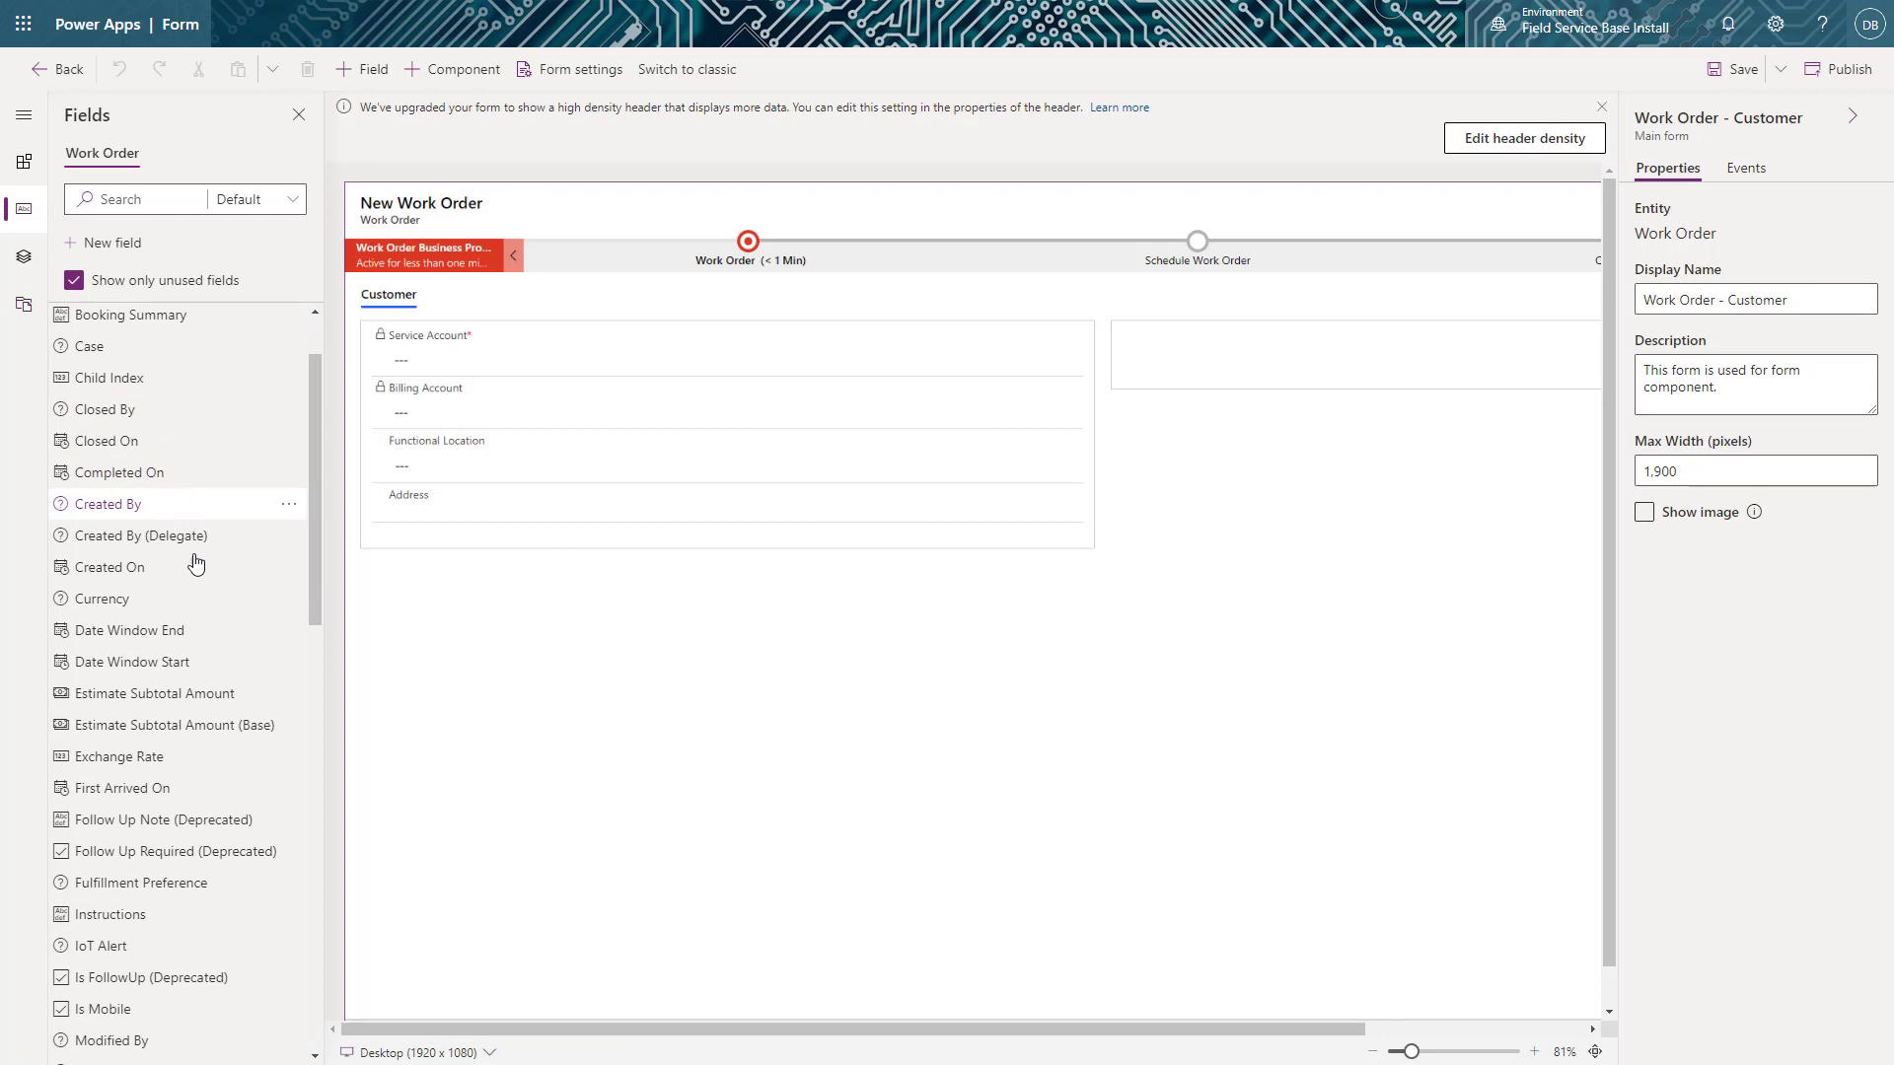
scroll(180, 663, down, 3)
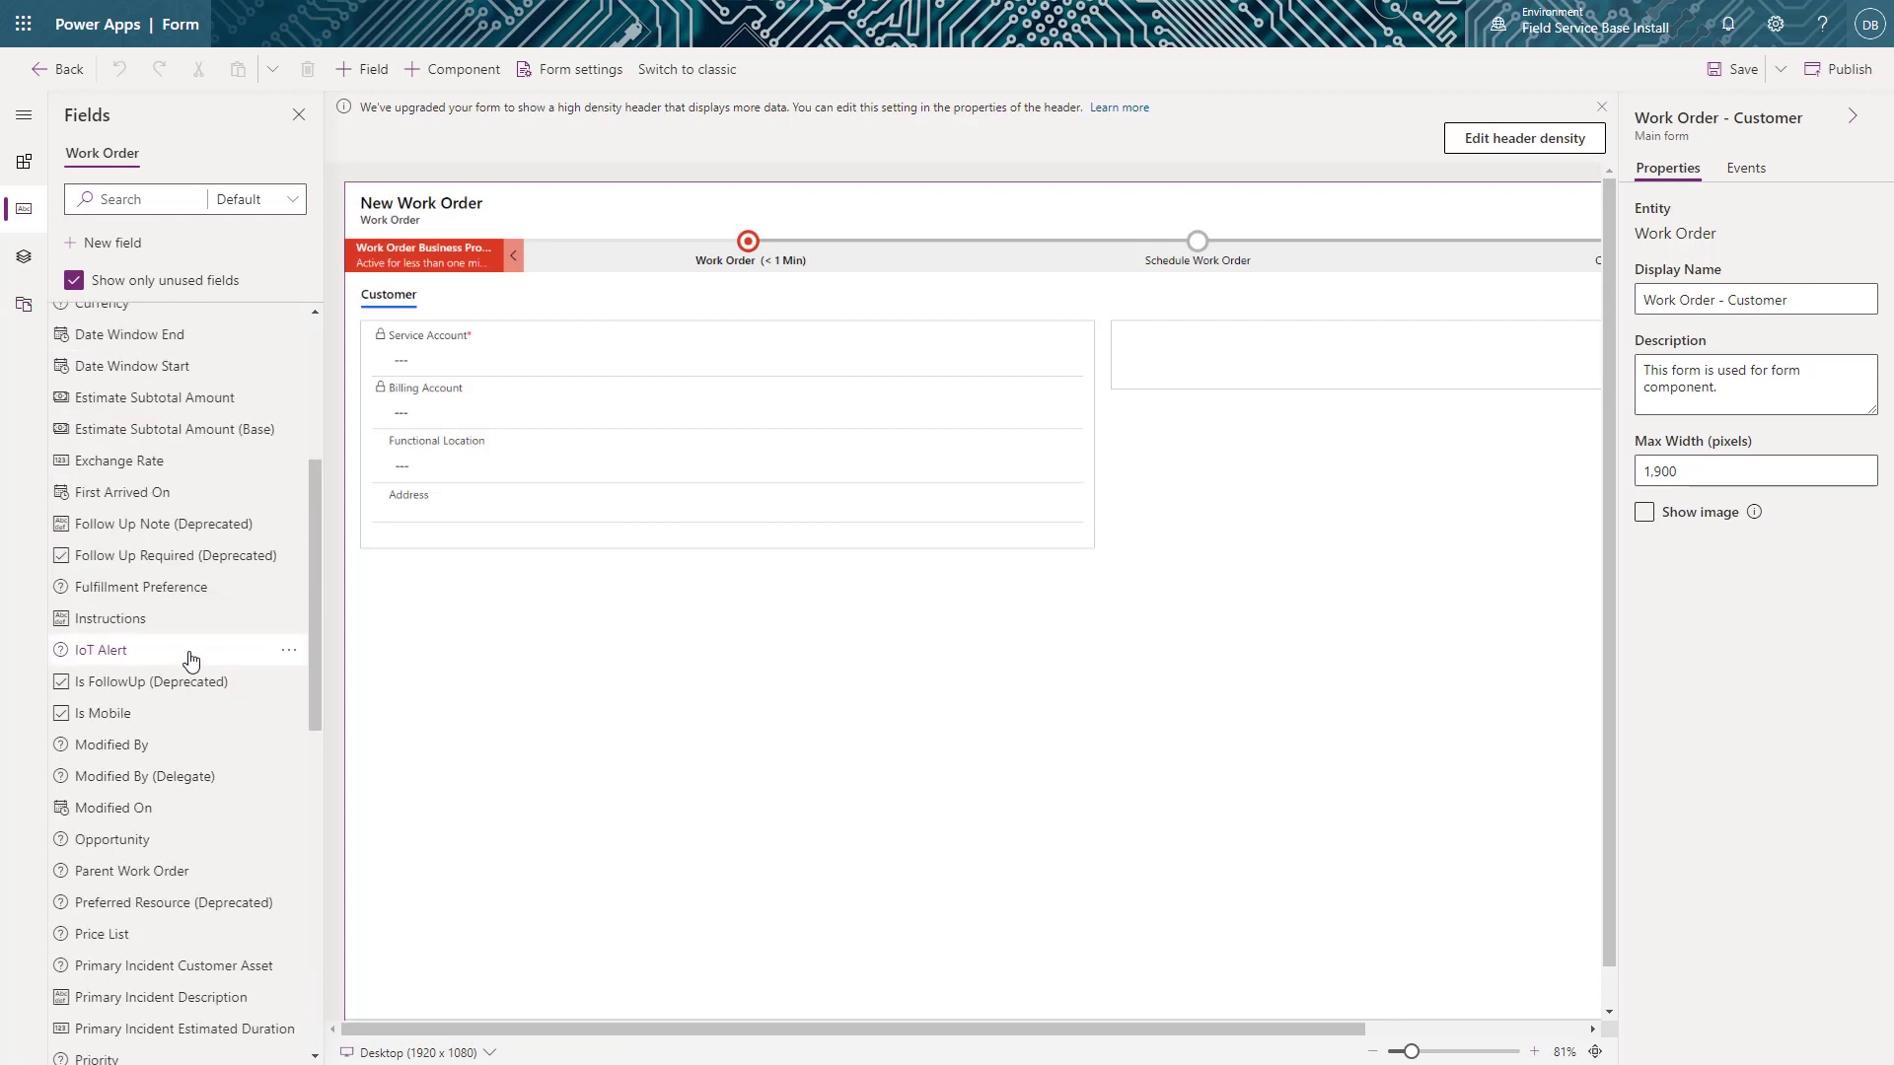
scroll(185, 659, up, 4)
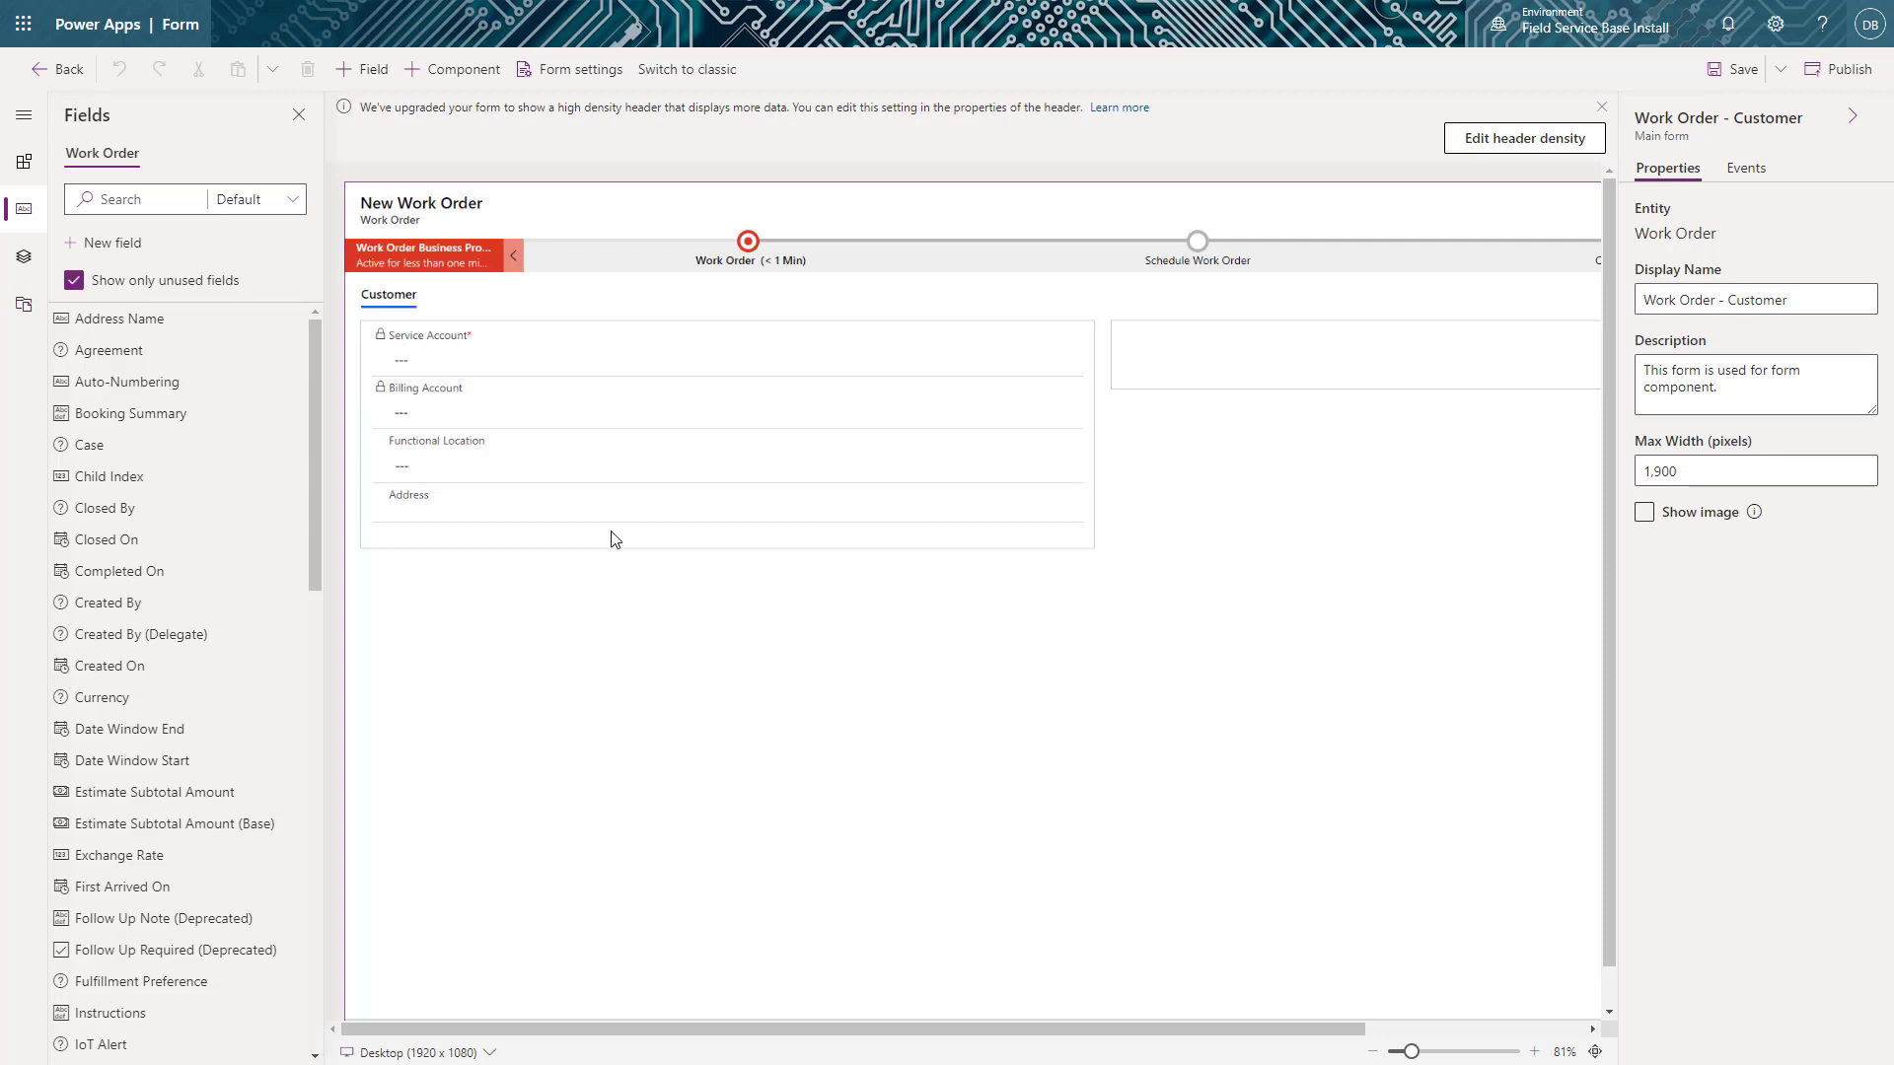
click(62, 69)
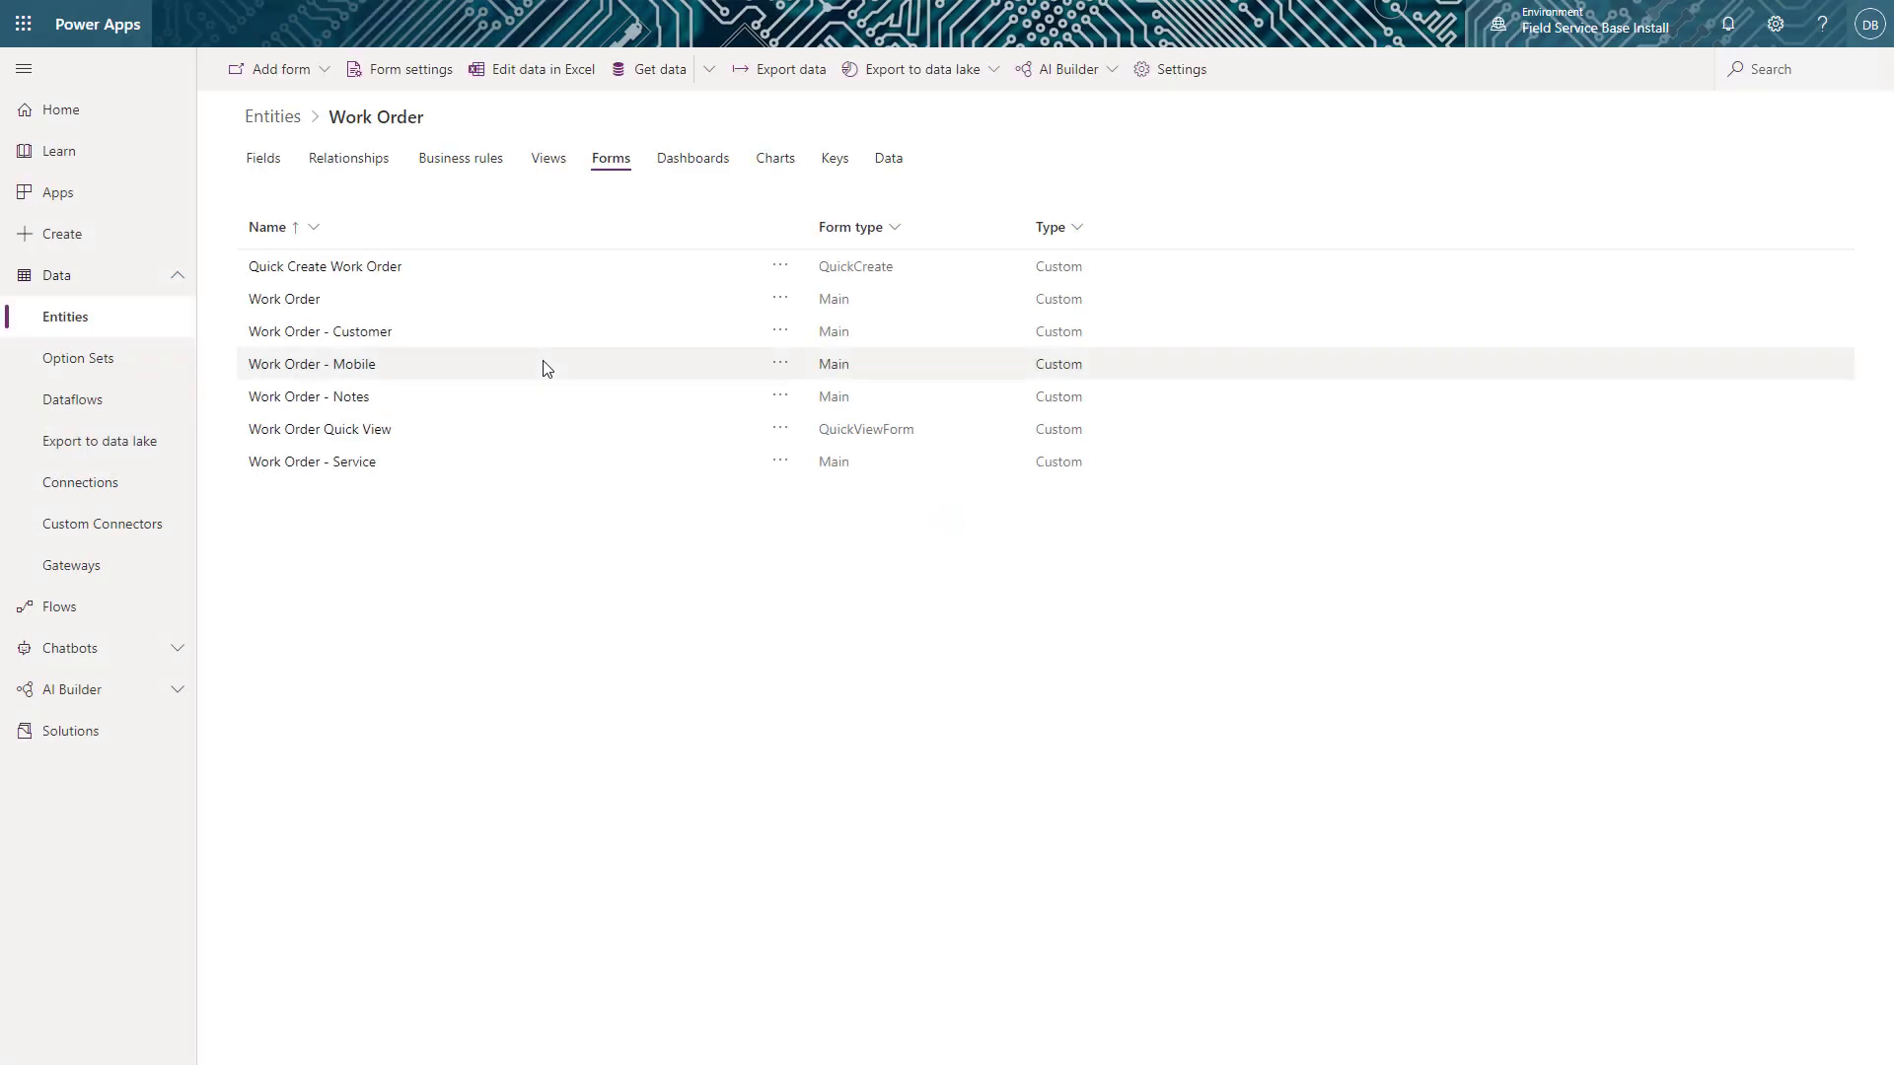
Open the Work Order - Service form and select its Service Tasks subgrid.
click(360, 465)
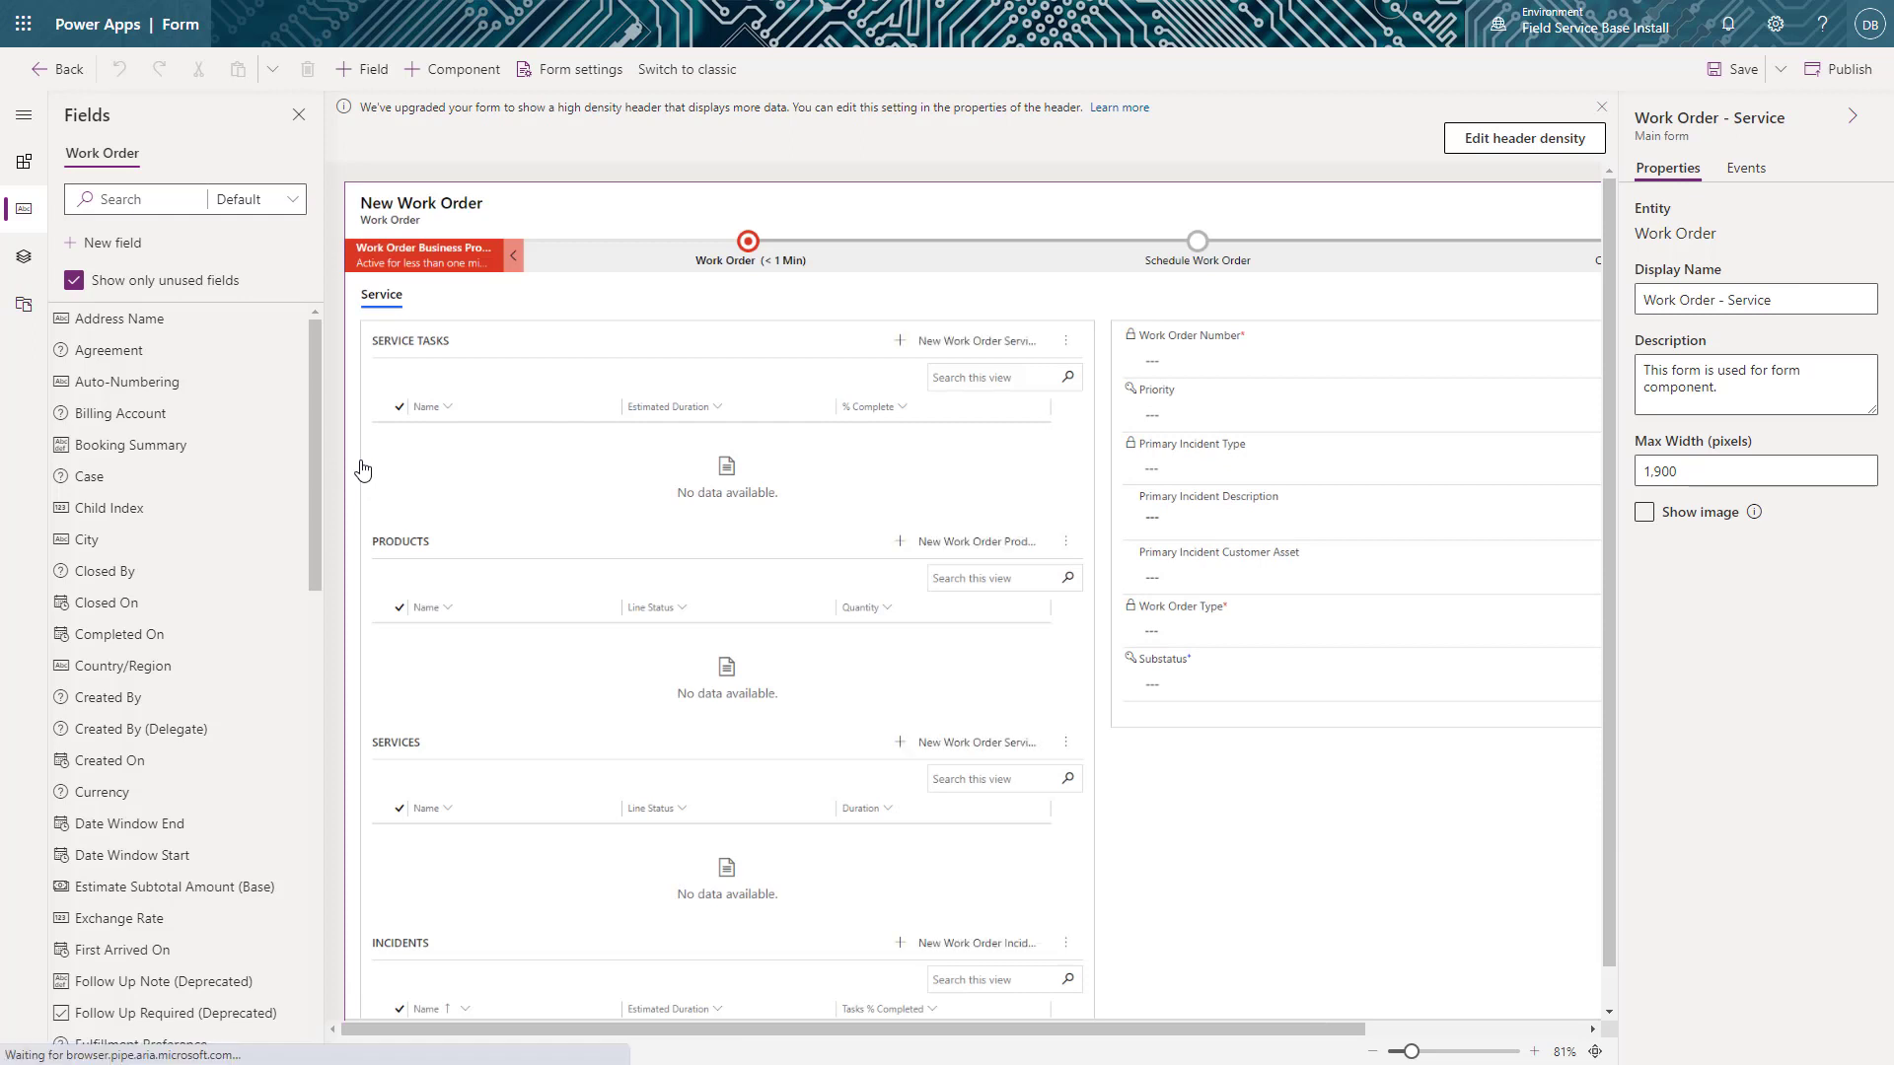
click(602, 343)
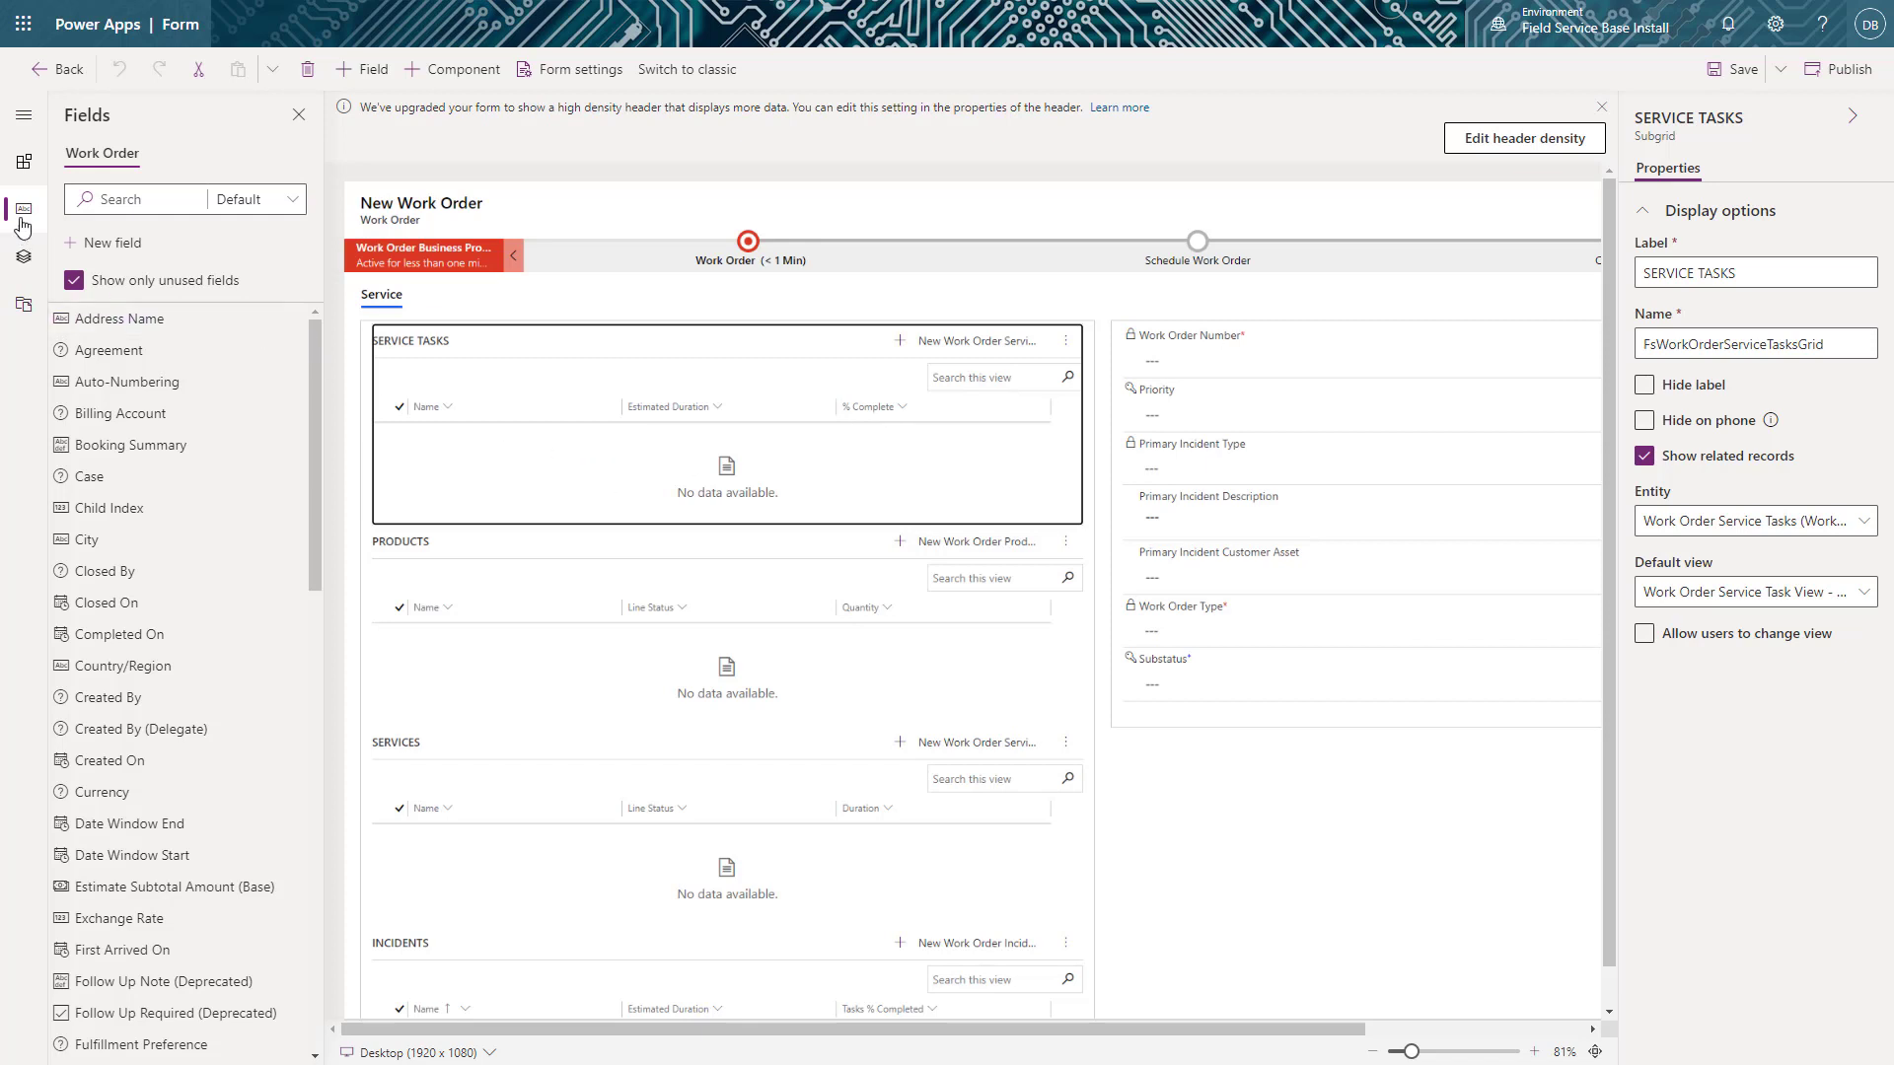
Show the Components pane in the form designer.
click(24, 161)
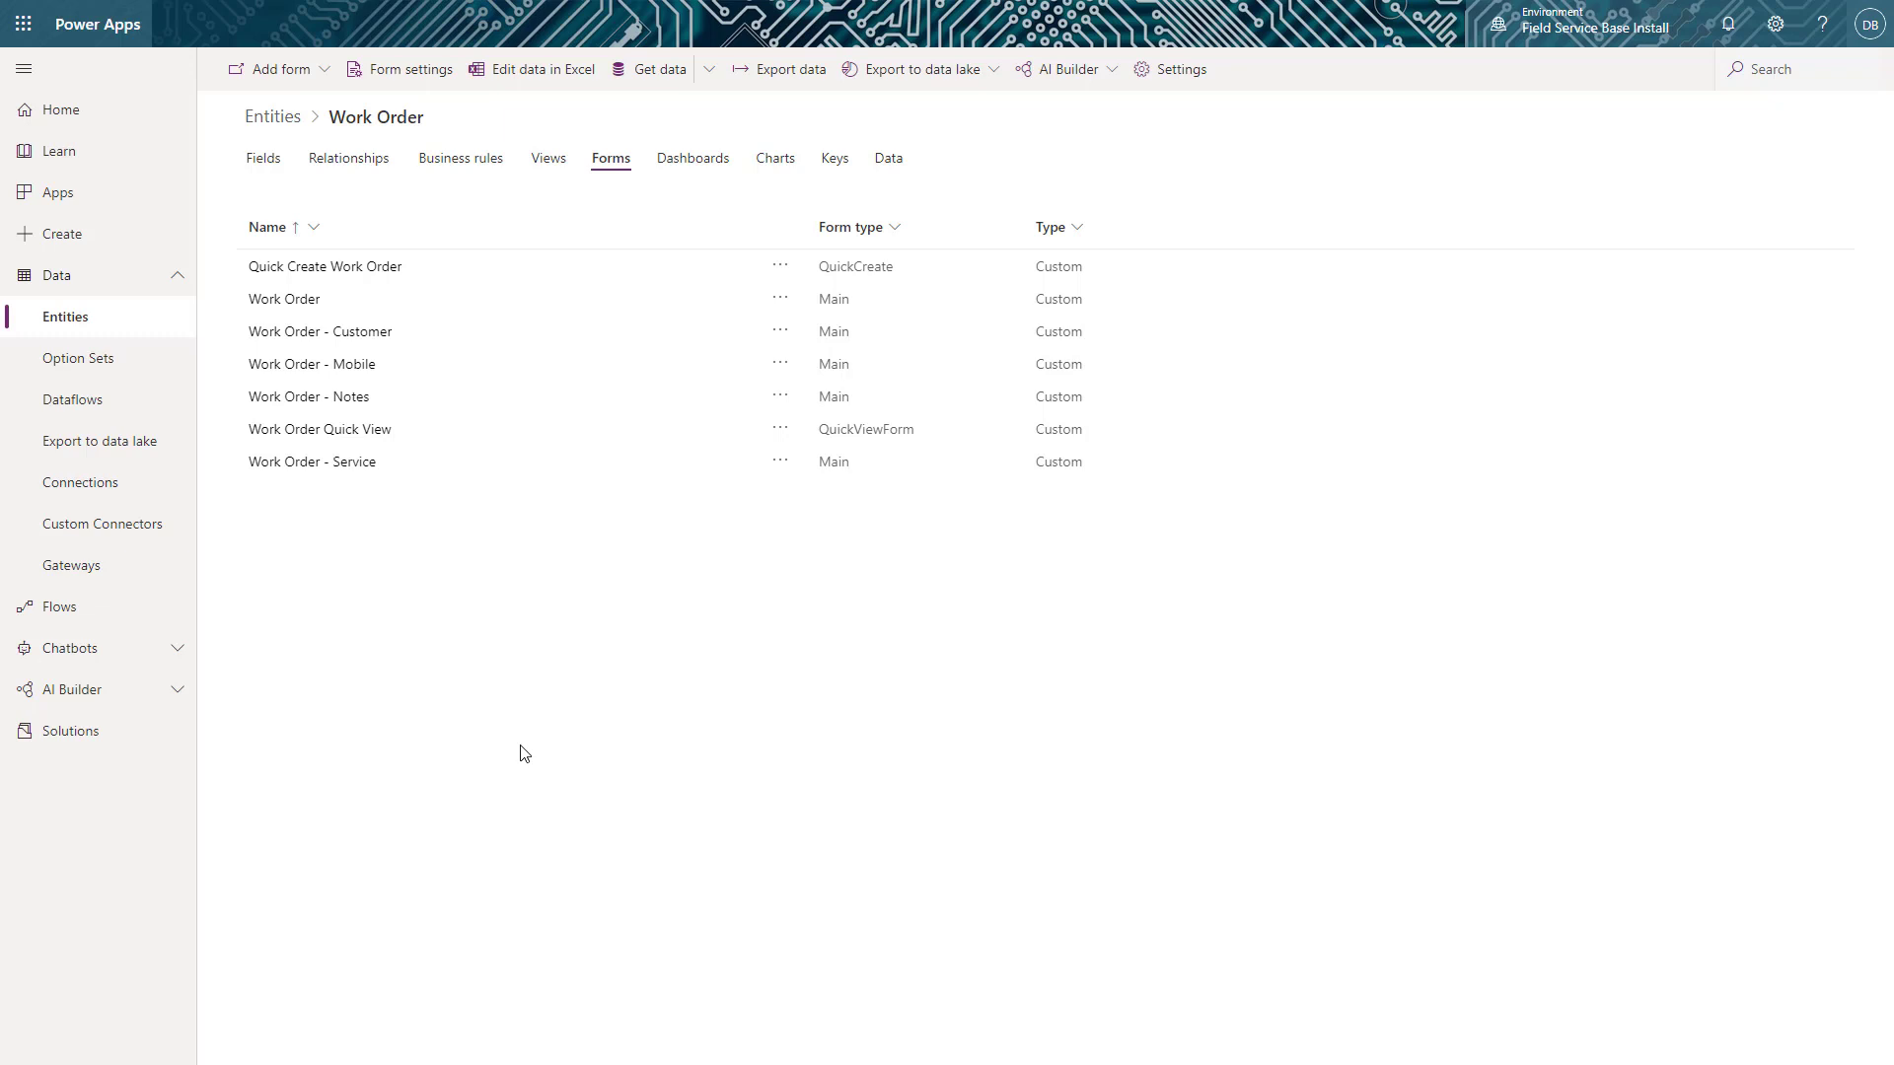
Show Work Order's Offline settings under More settings, with Enable for mobile offline on.
click(1188, 83)
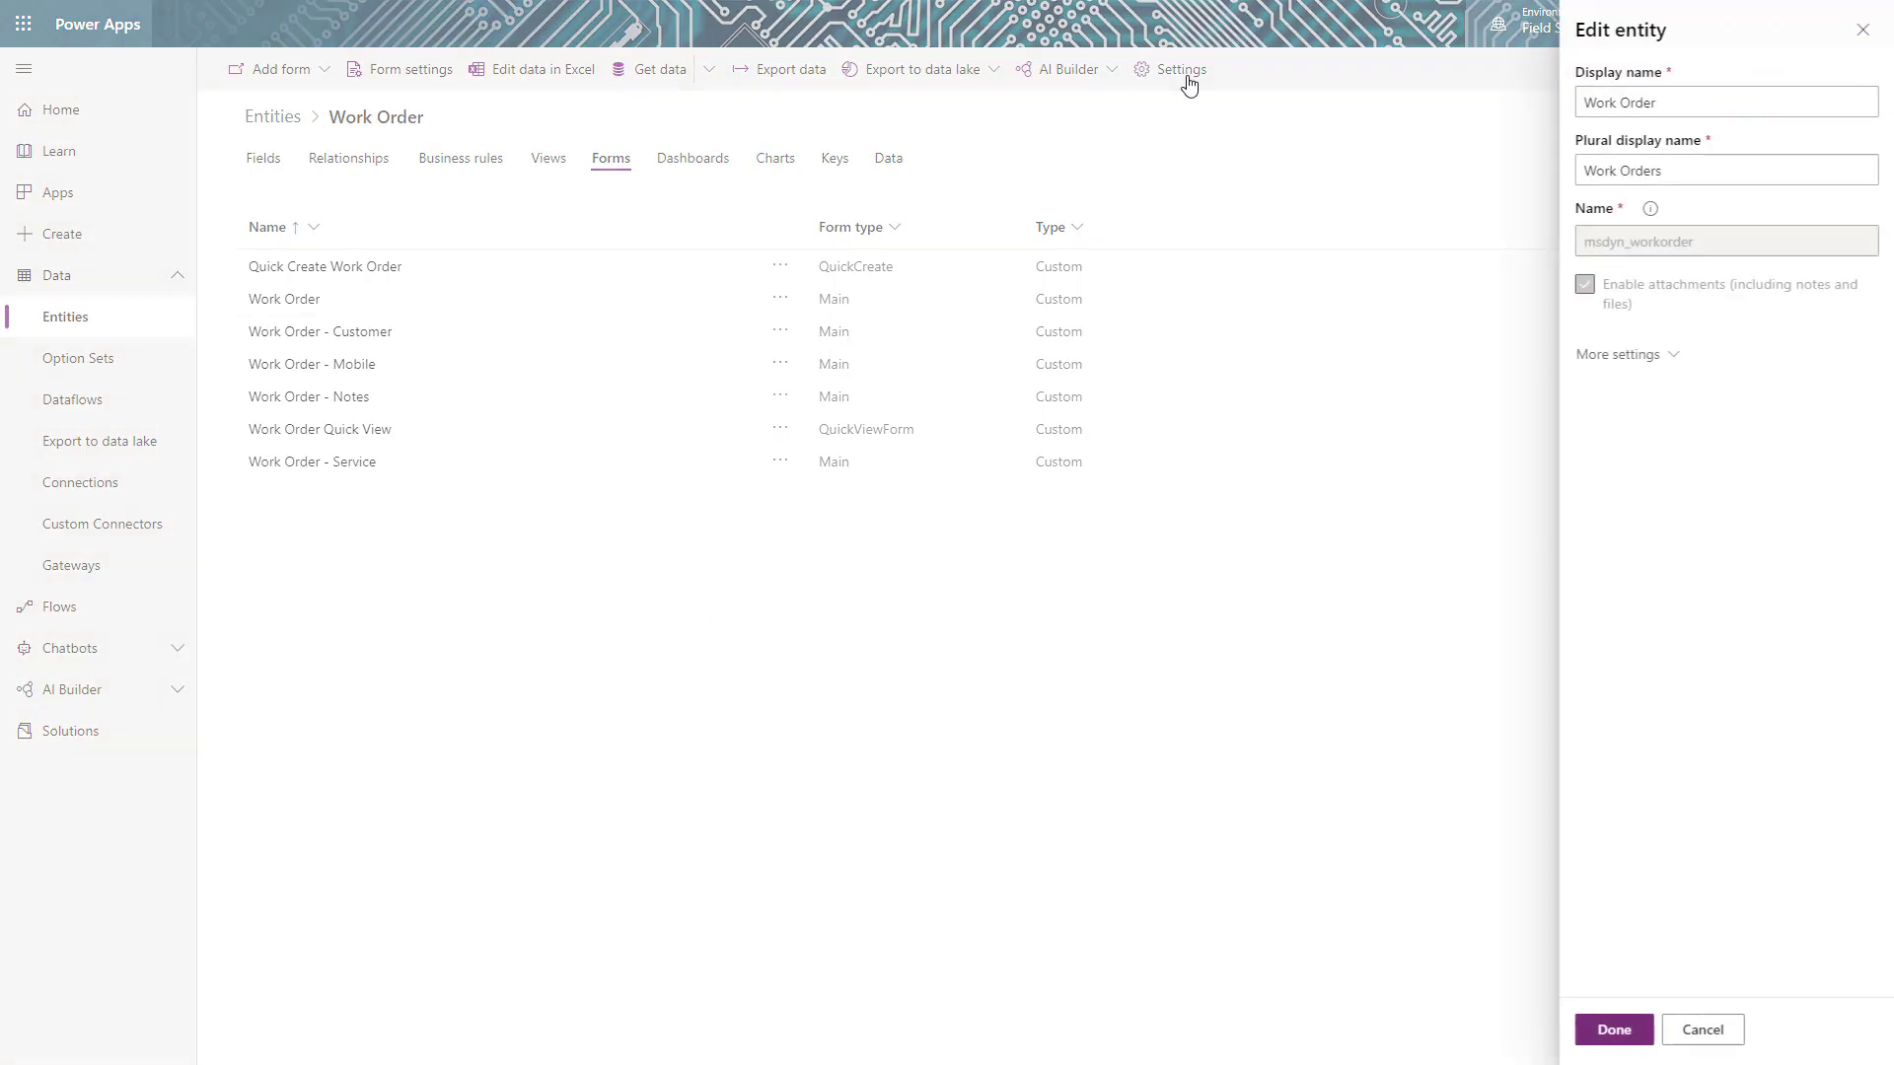
click(1619, 367)
click(1659, 649)
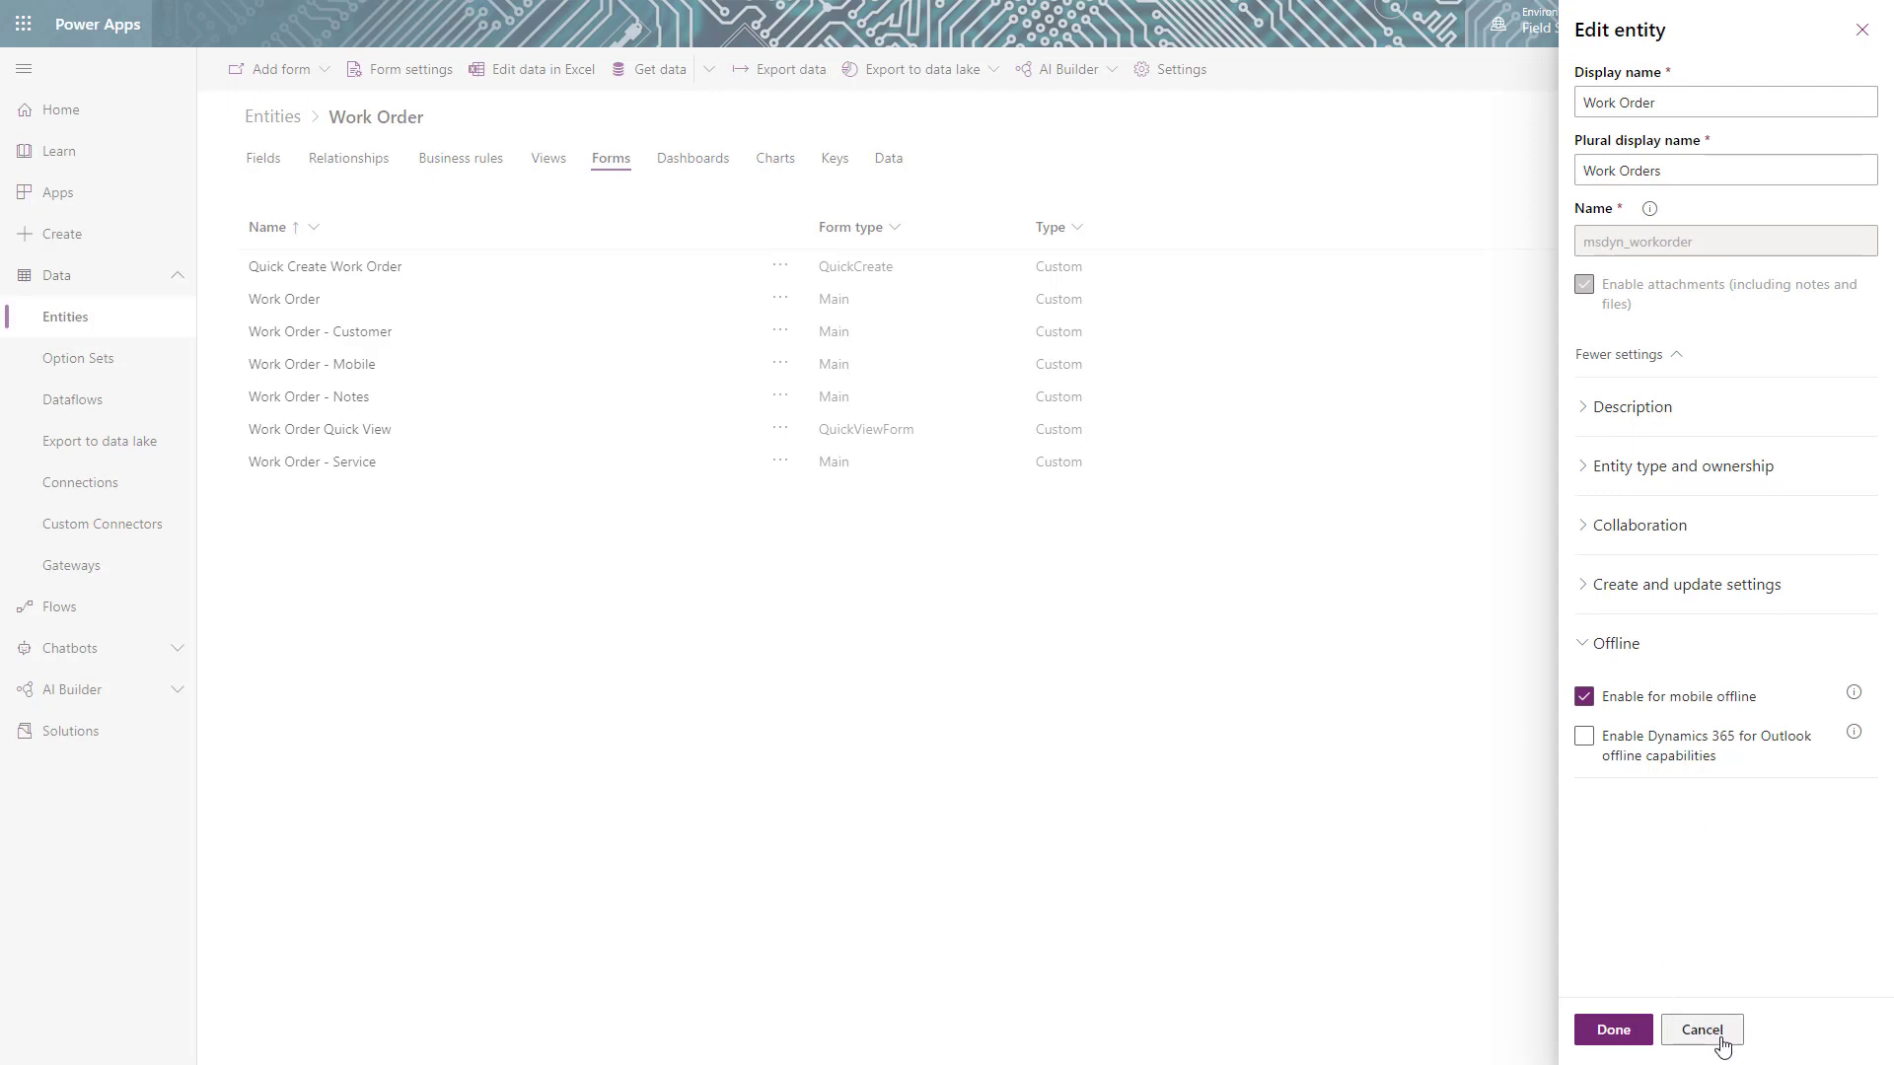
Close the entity settings and open the Field Service Base Install environment.
click(1628, 1042)
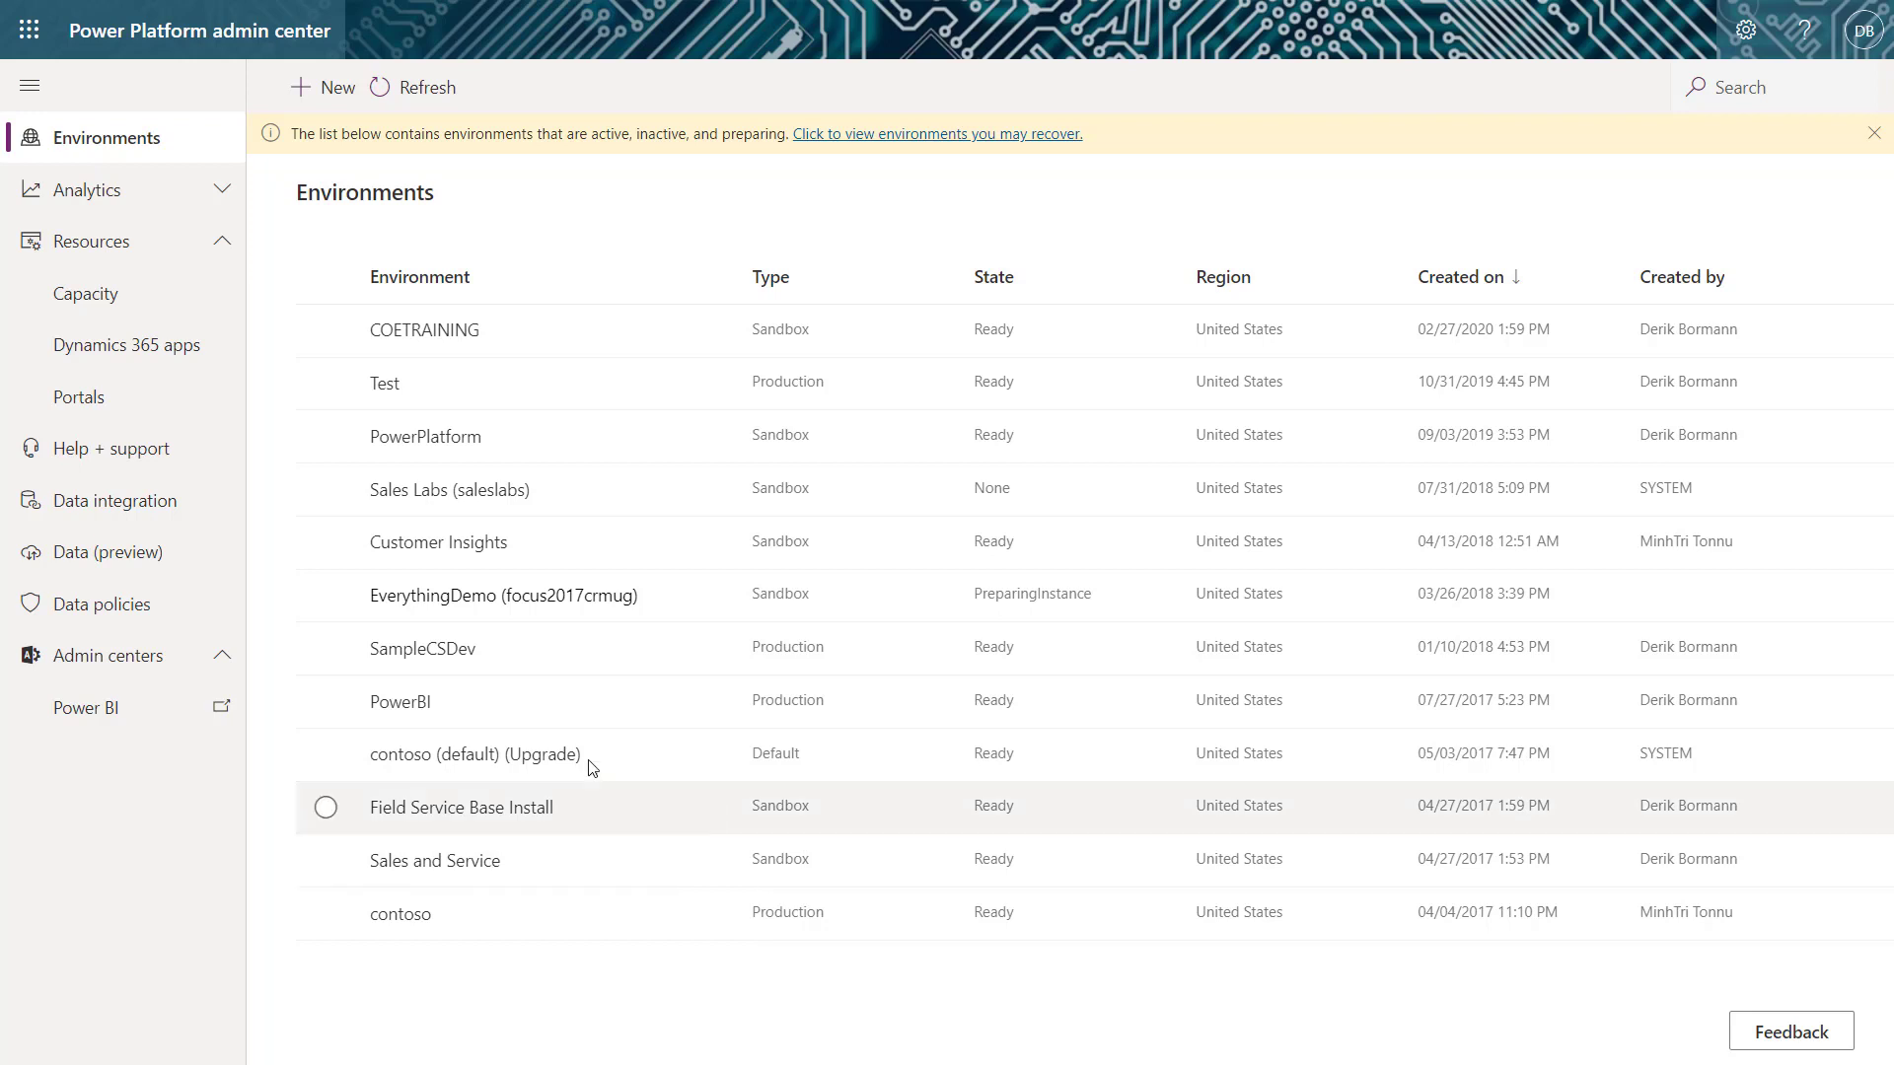
click(487, 809)
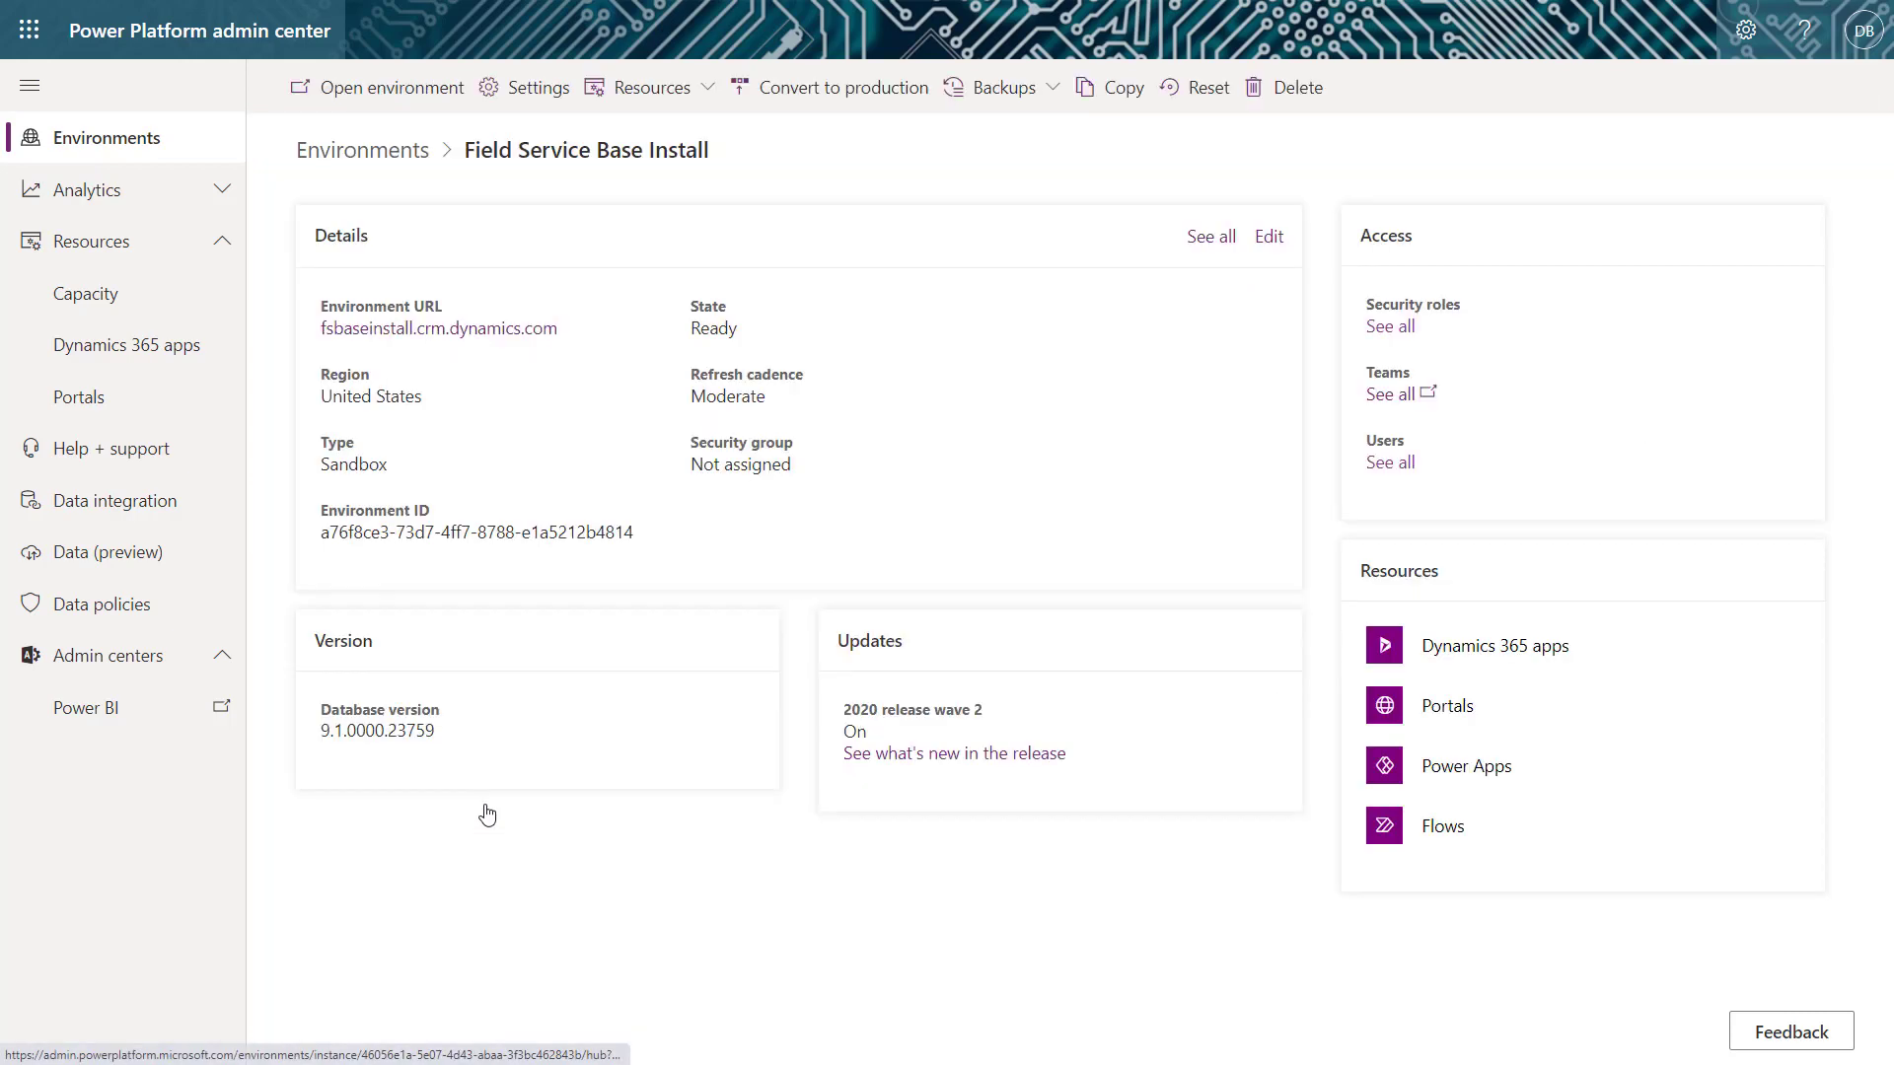
Show the environment's Settings with the Users + permissions category expanded.
click(540, 89)
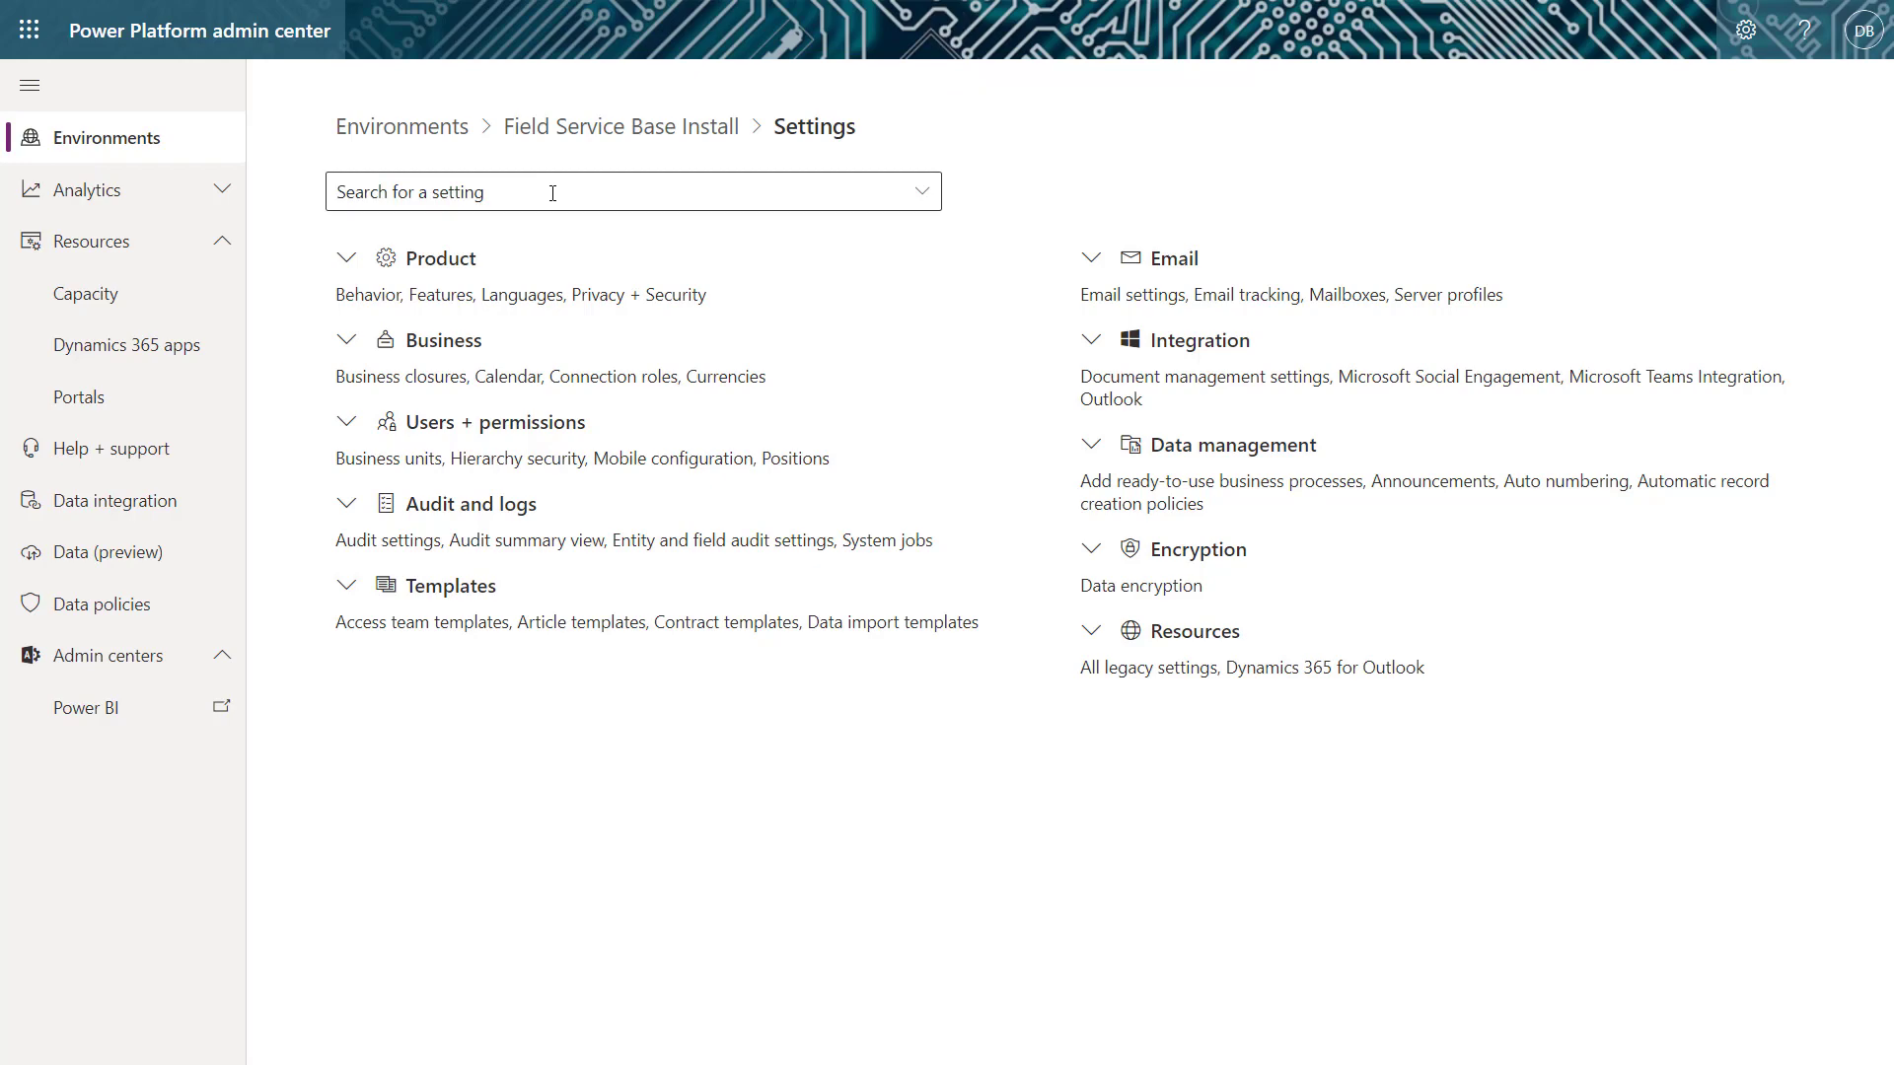
click(345, 429)
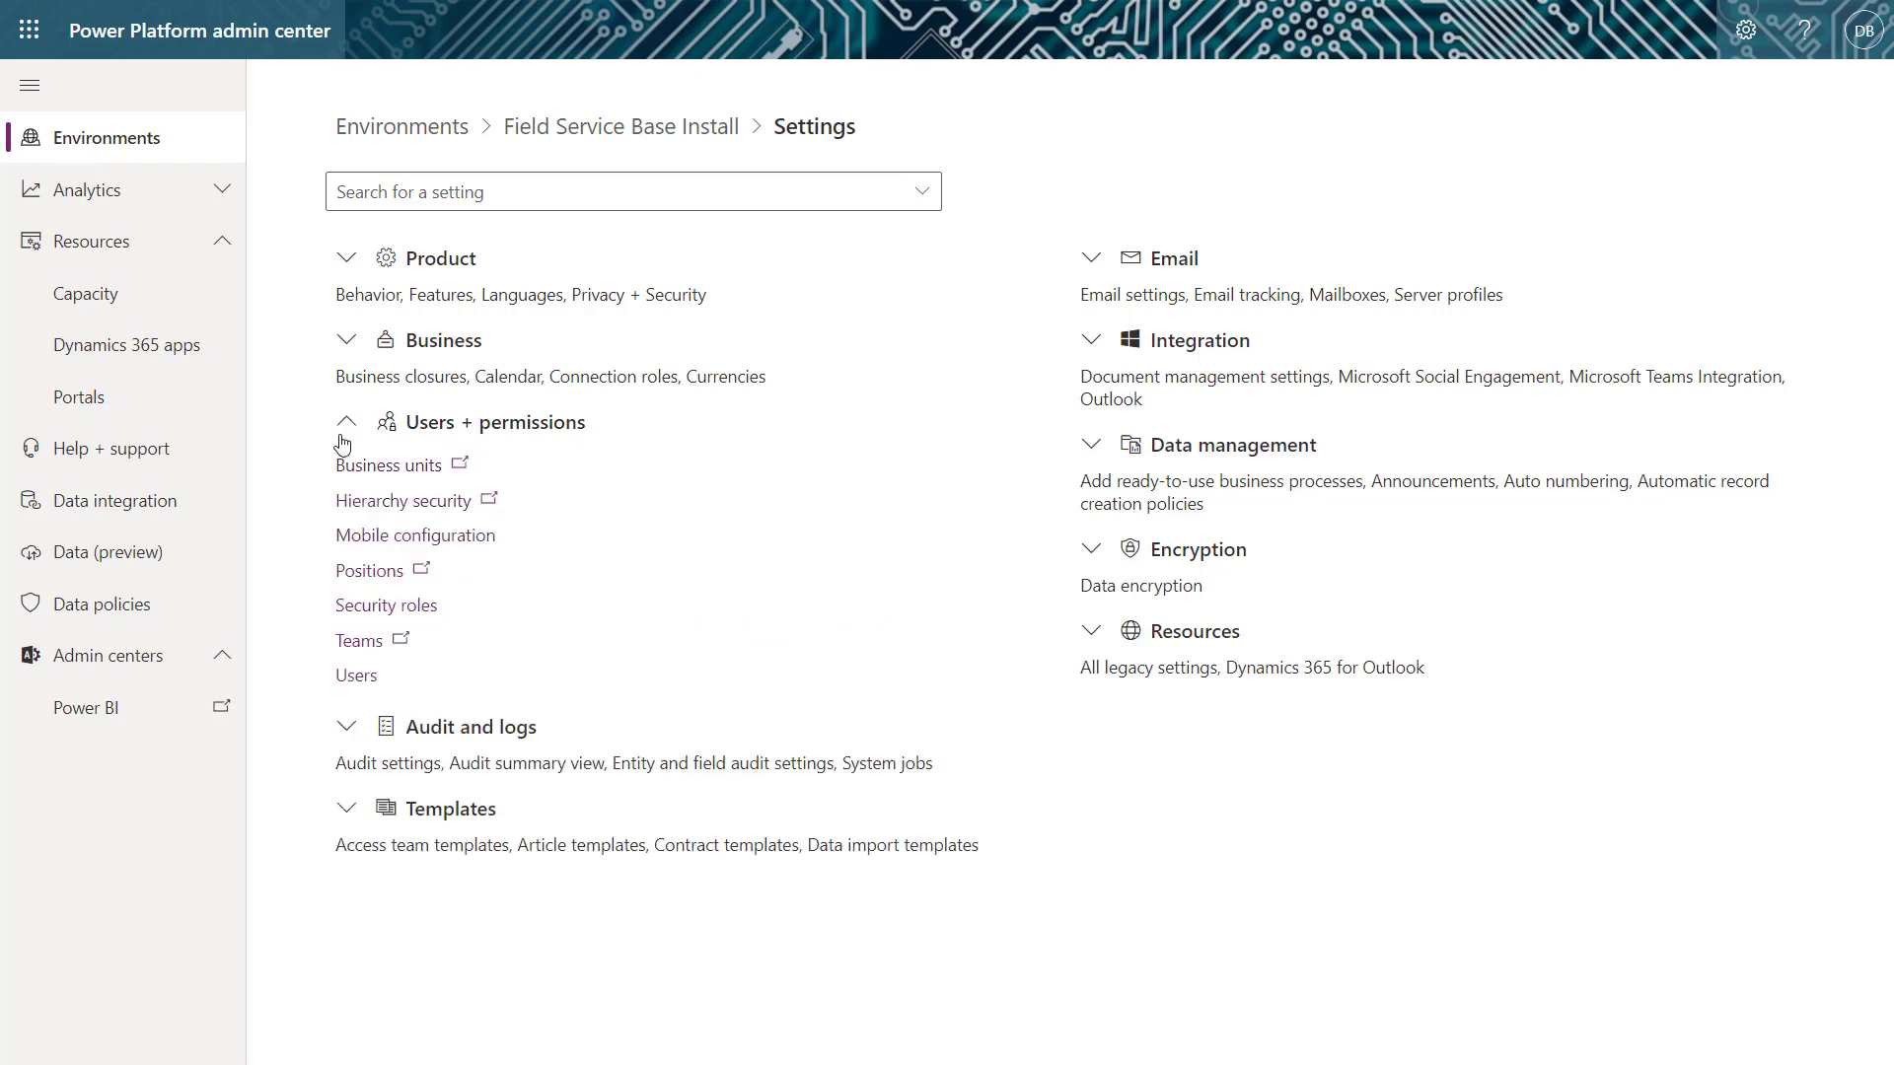
Open Mobile configuration under Users + permissions.
click(466, 543)
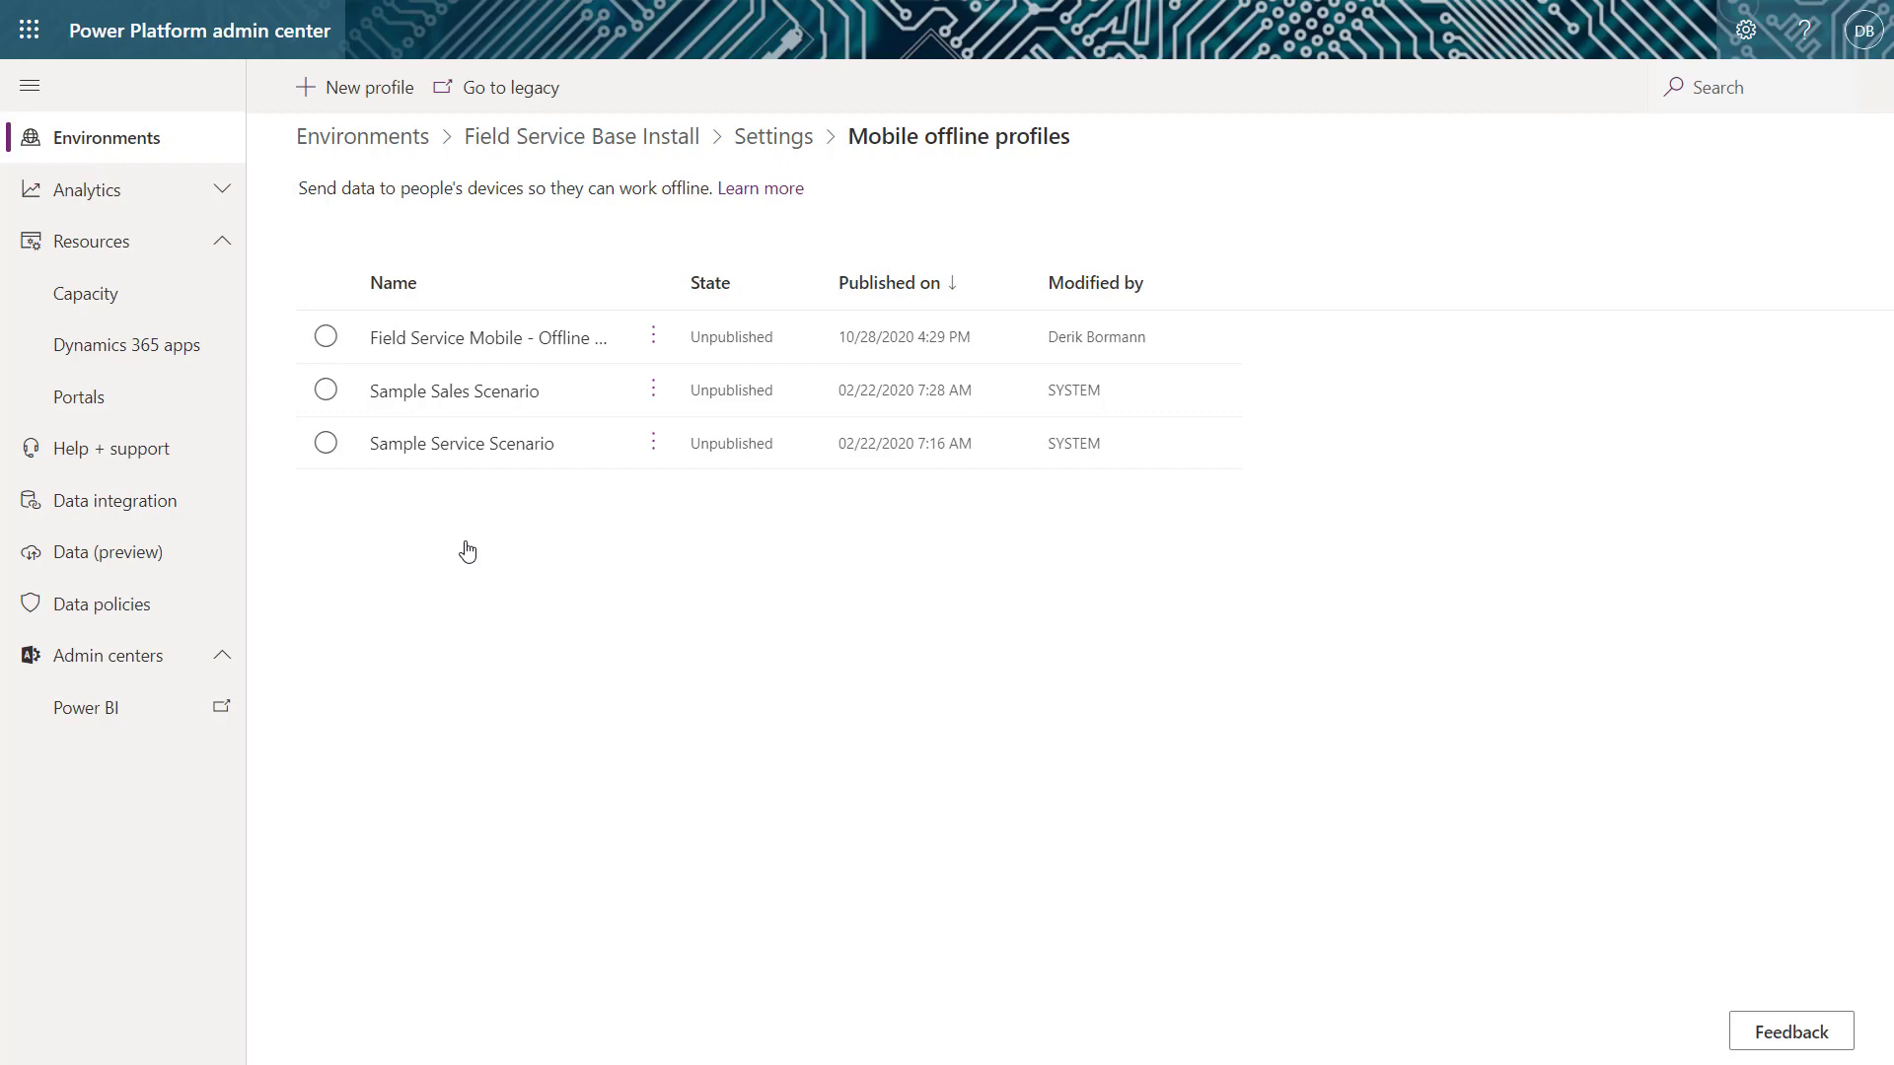
Create a new profile with the profile name 'Sample Mobile'.
click(354, 109)
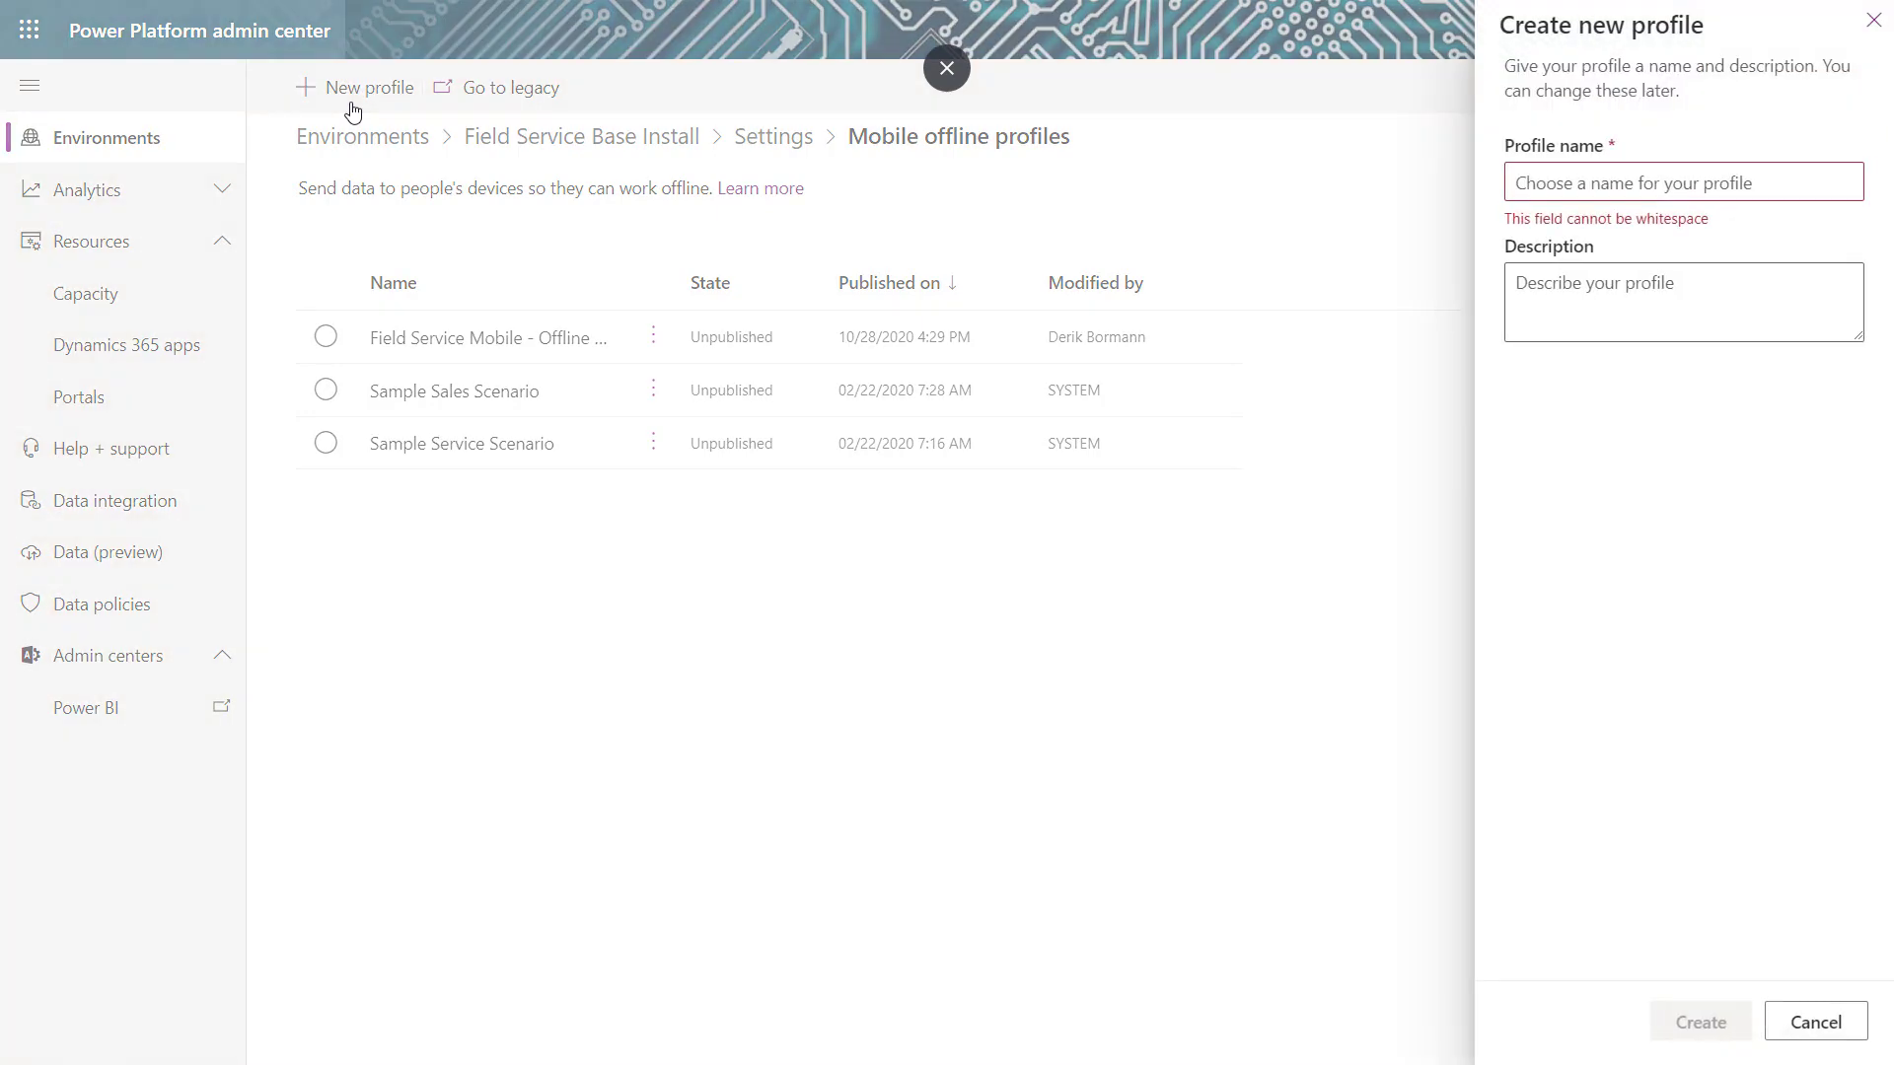
click(1625, 182)
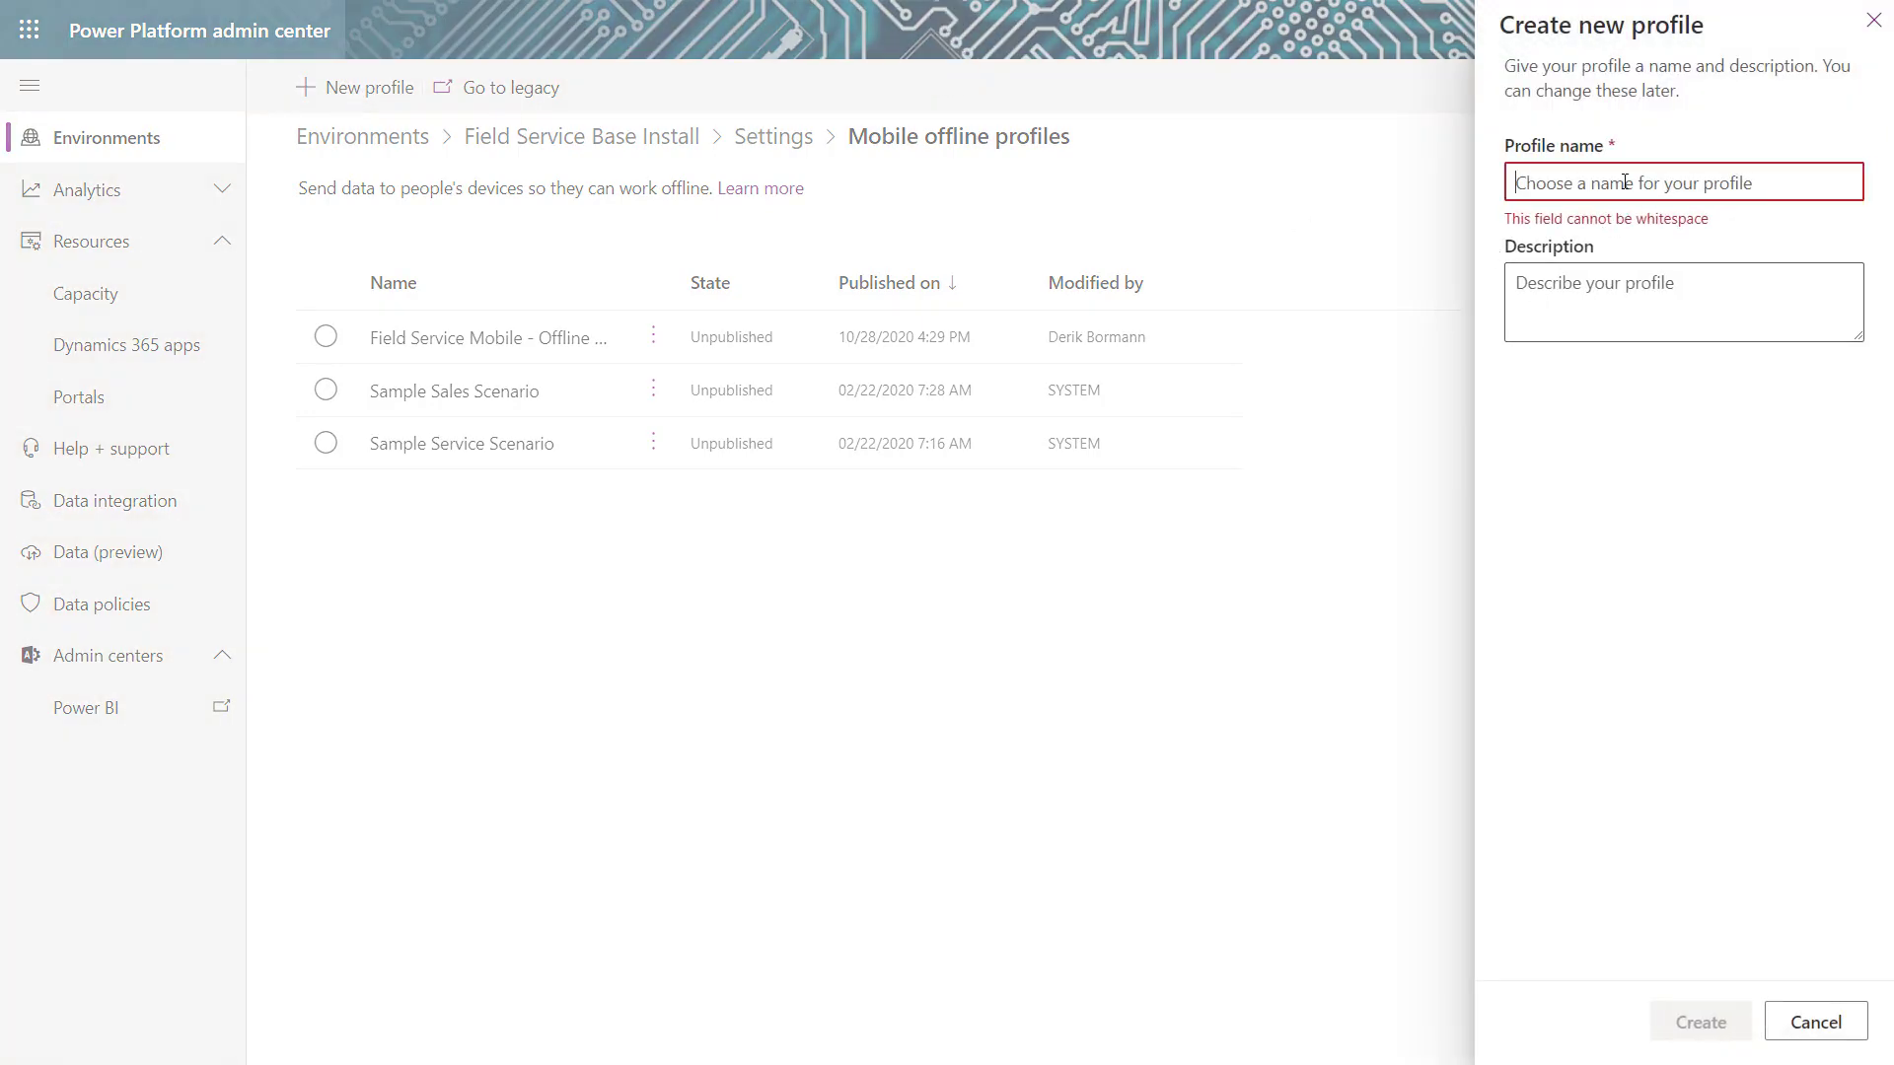
text(Sample)
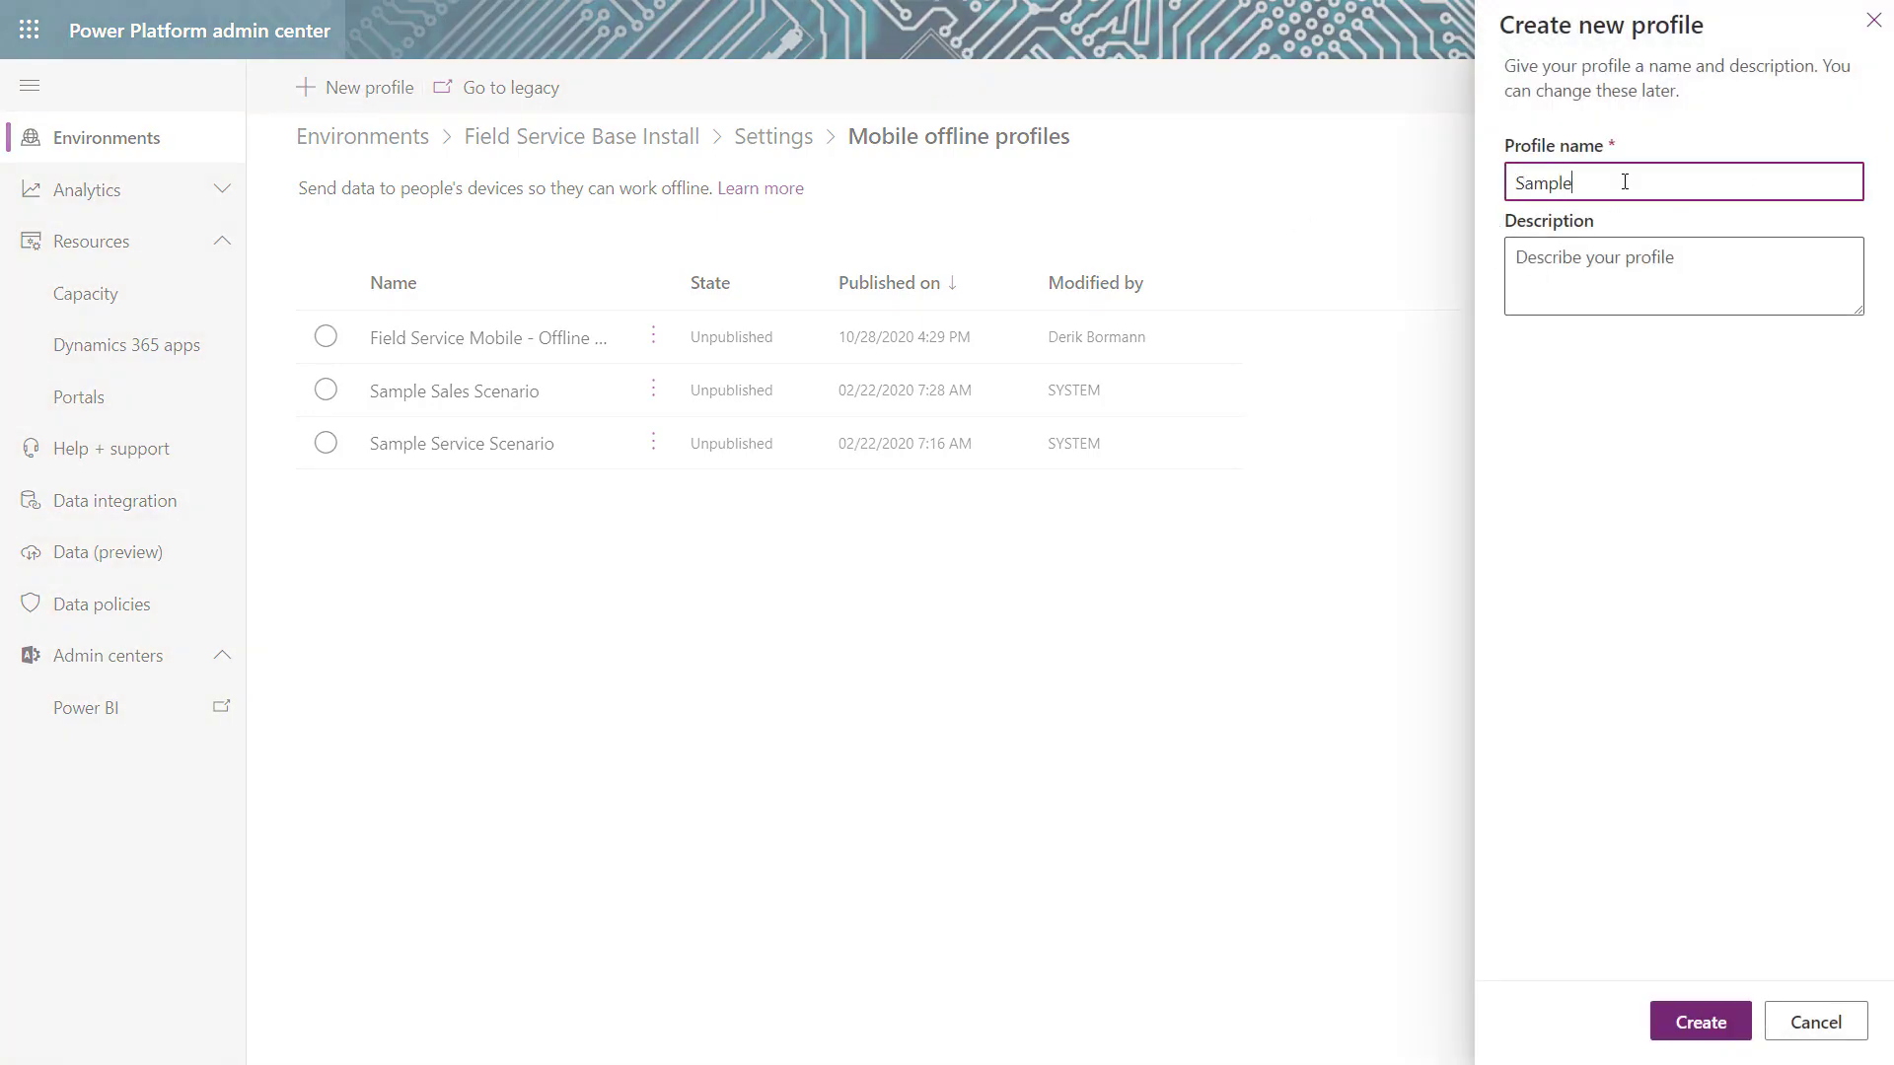
text( Mobile)
key(Tab)
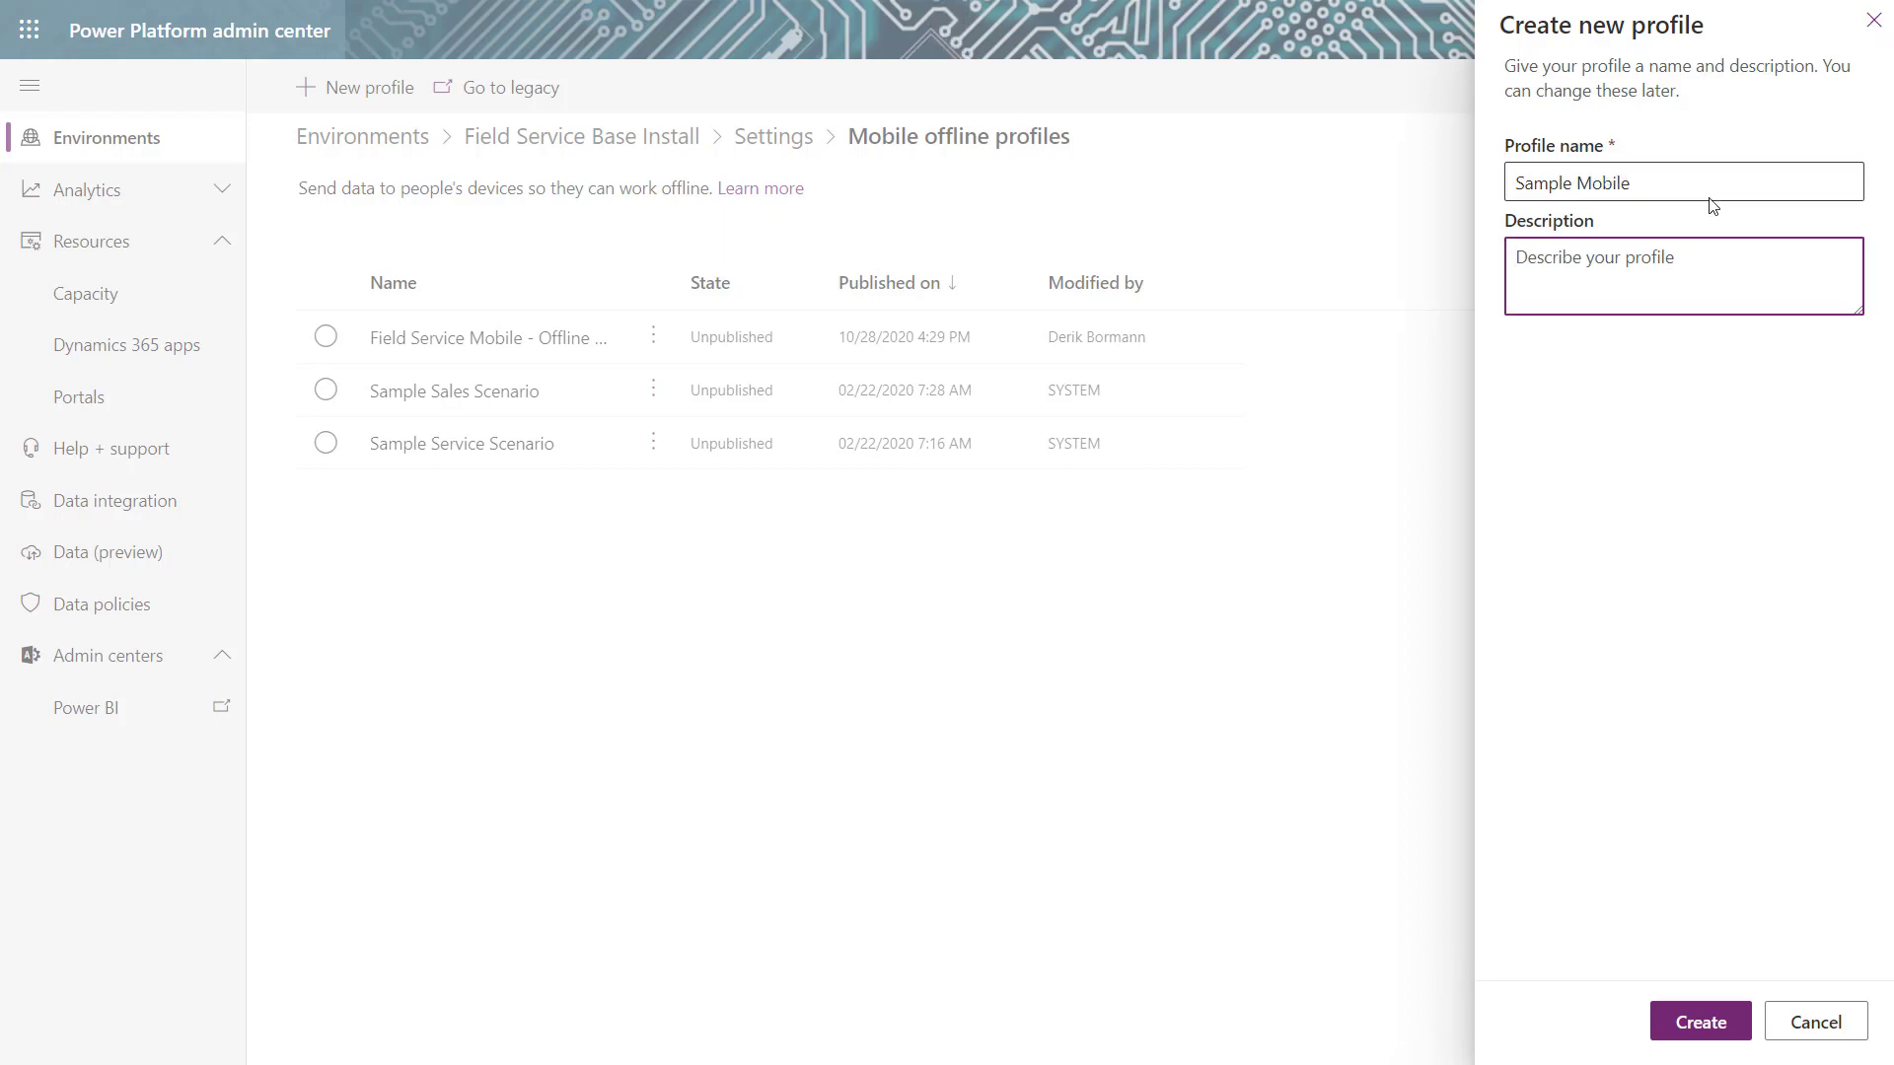
click(1672, 1031)
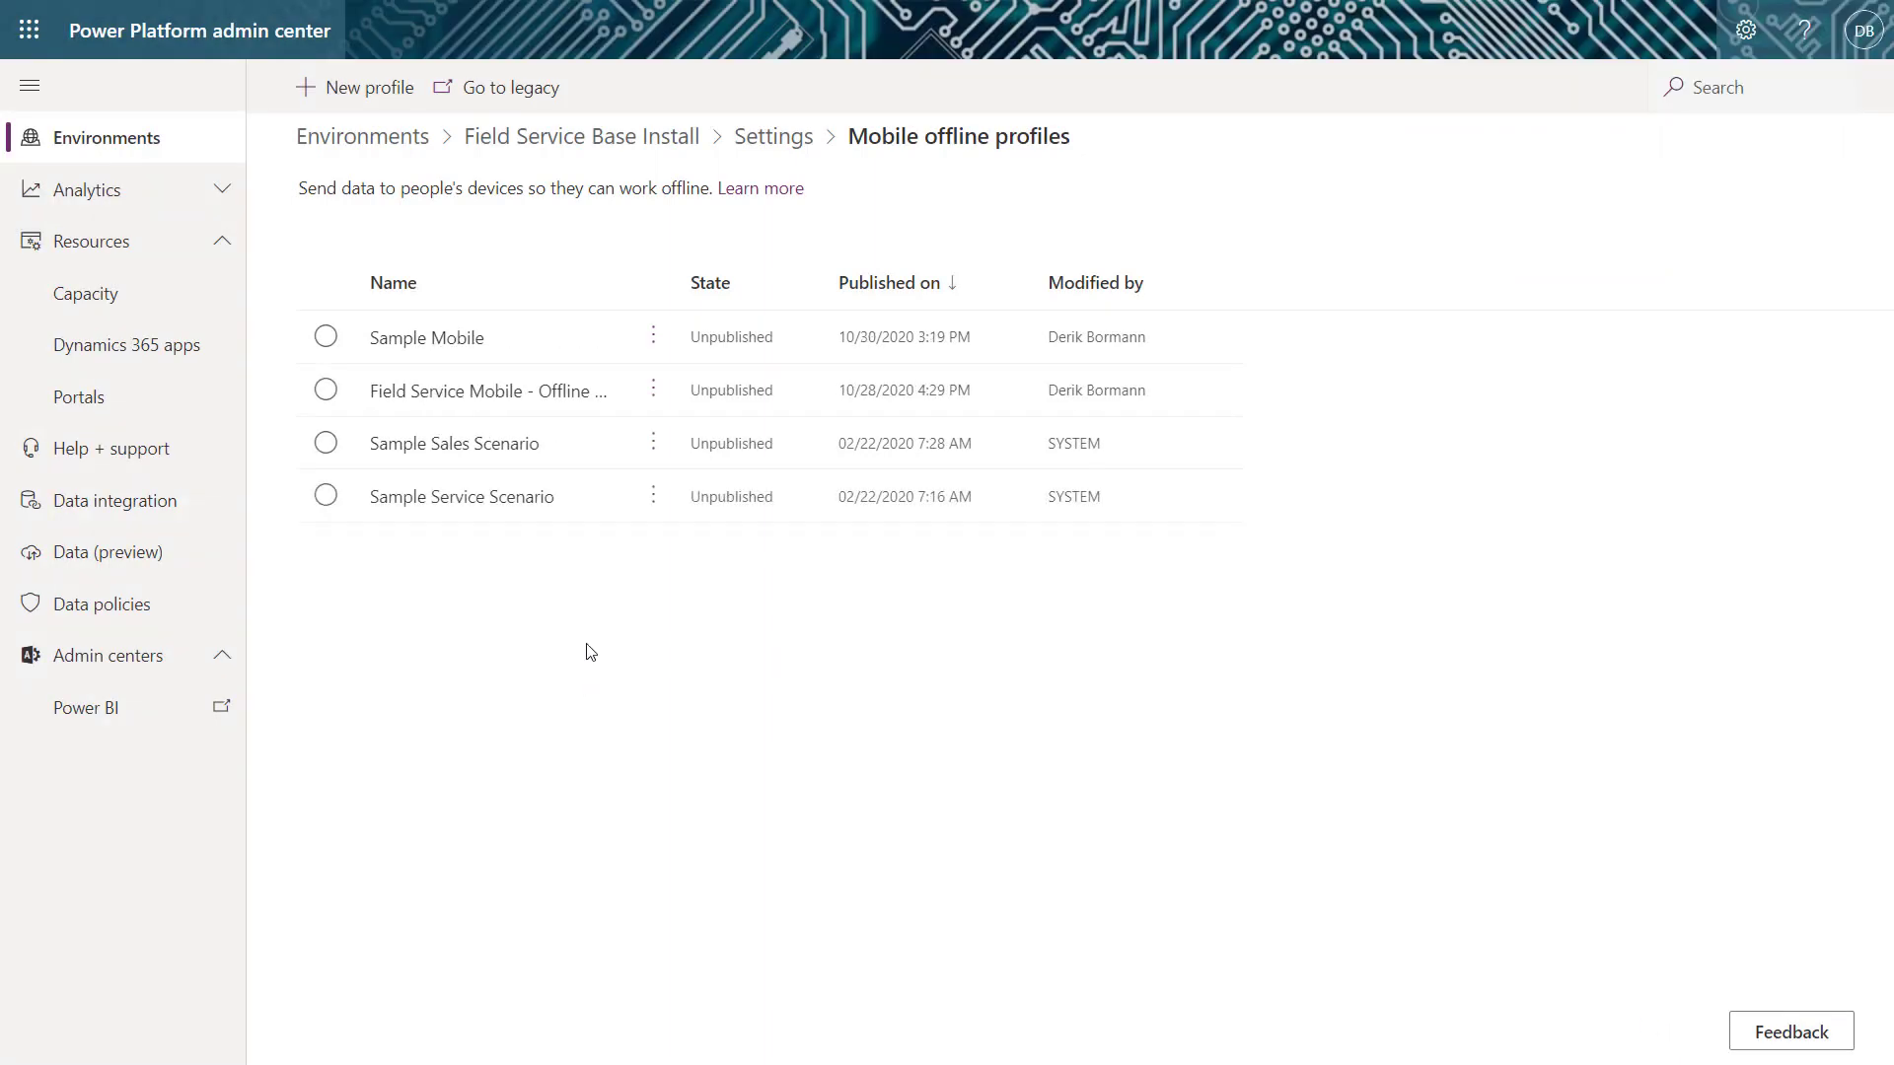
Open the Sample Mobile profile and manage its Data available offline.
click(400, 354)
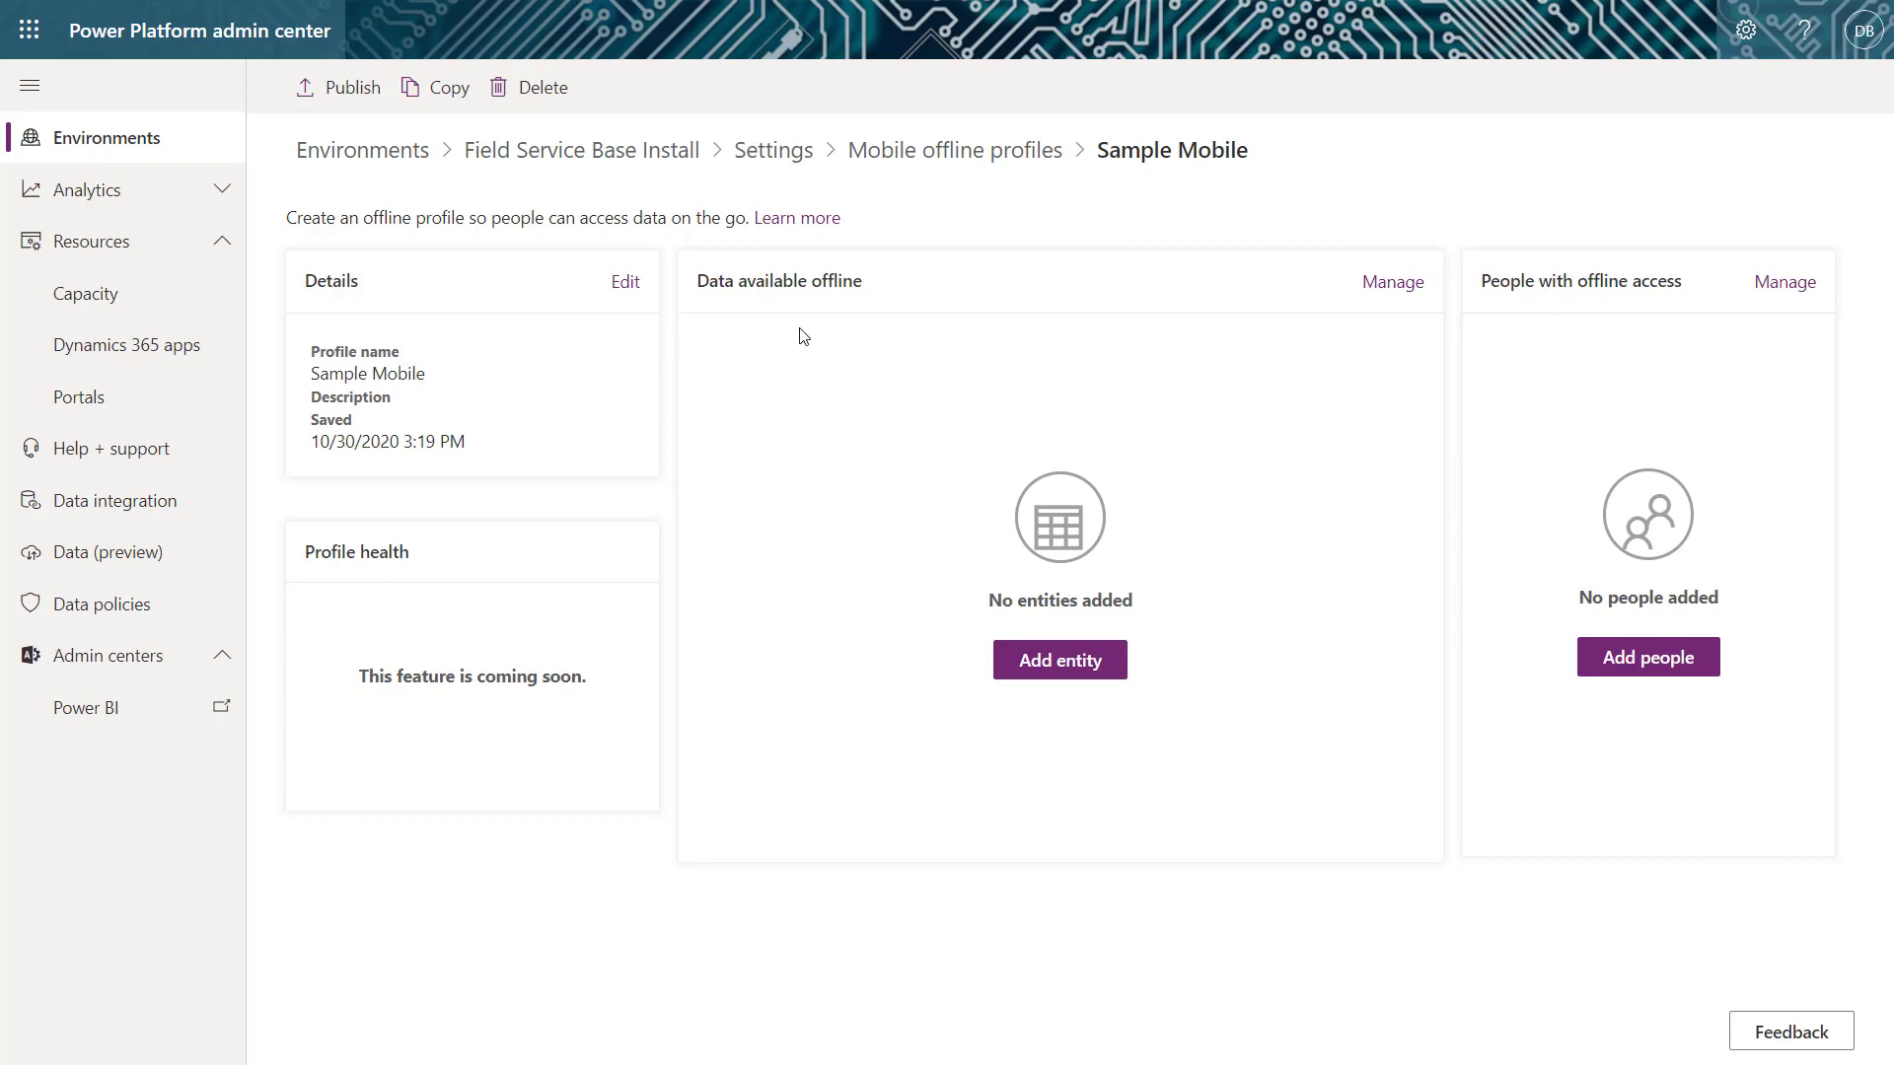
click(1410, 288)
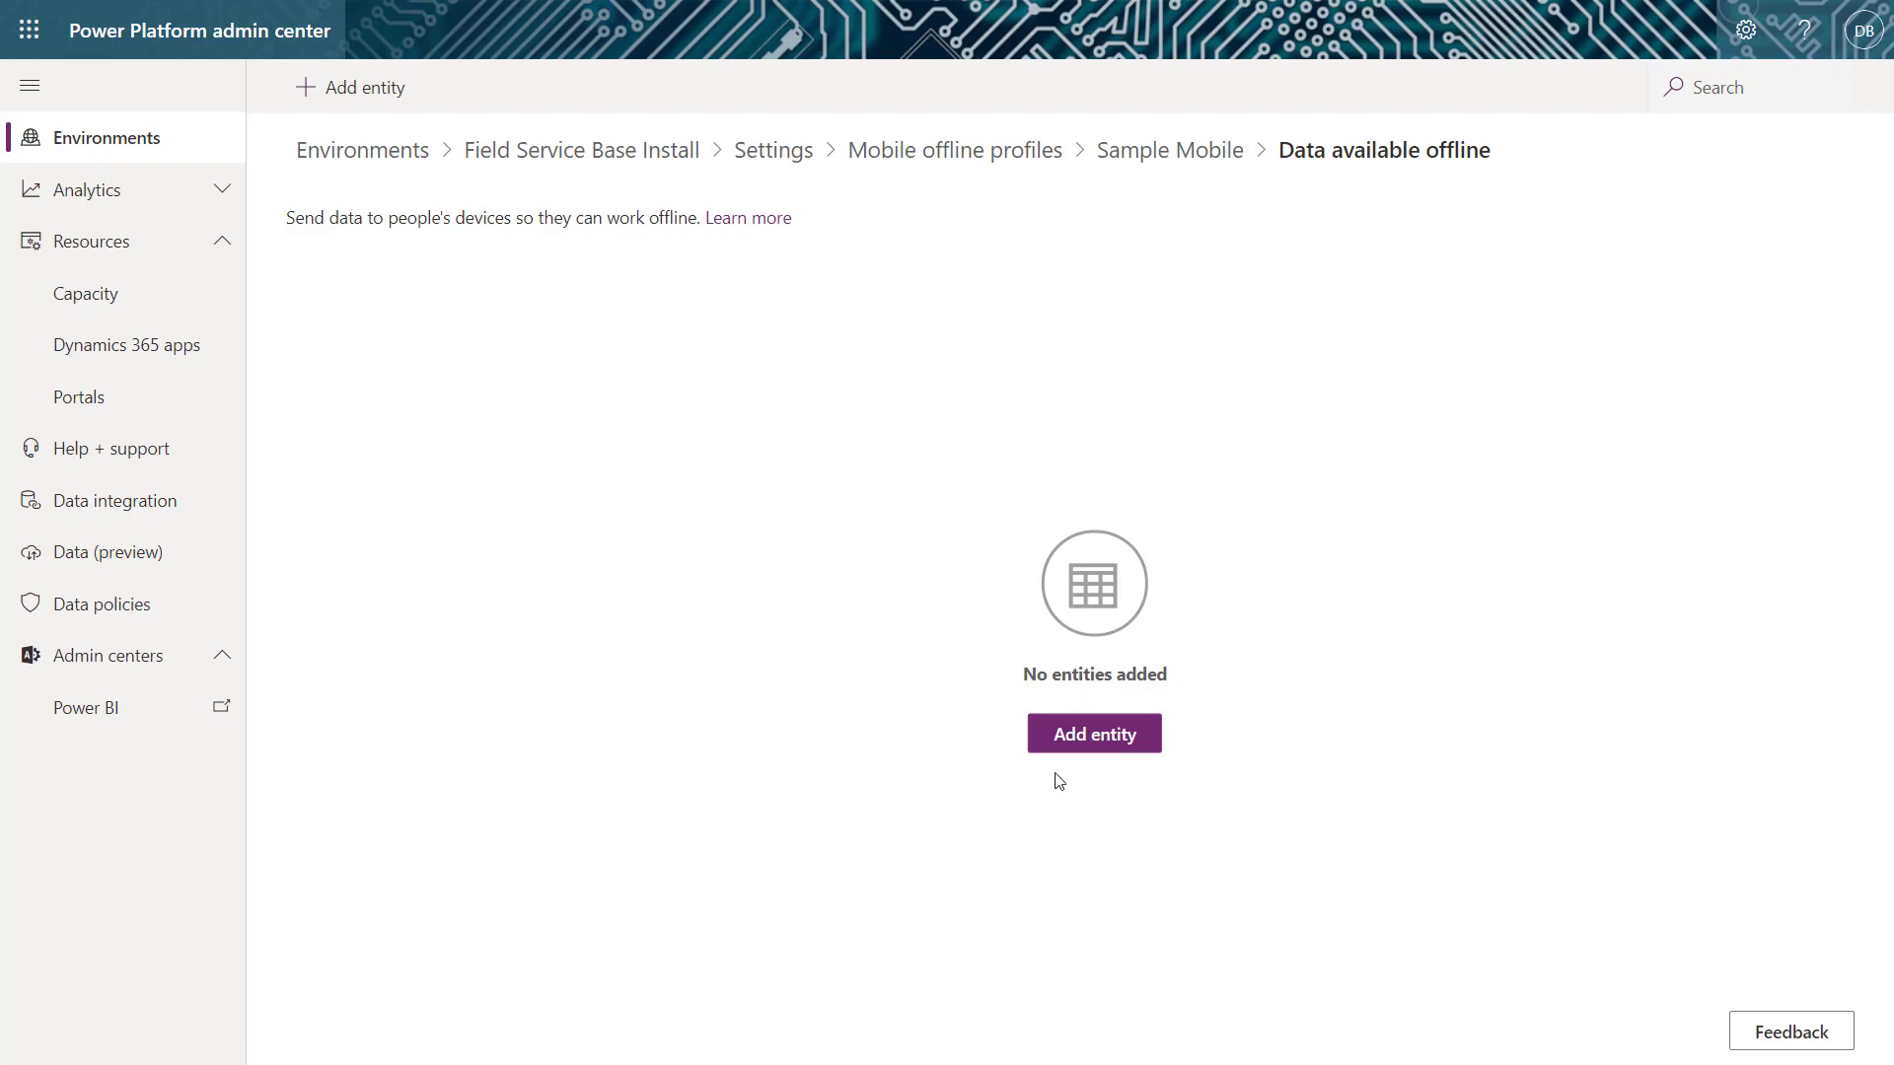
Search the entity list for 'Work' and select Work Order as the entity to add.
click(1099, 742)
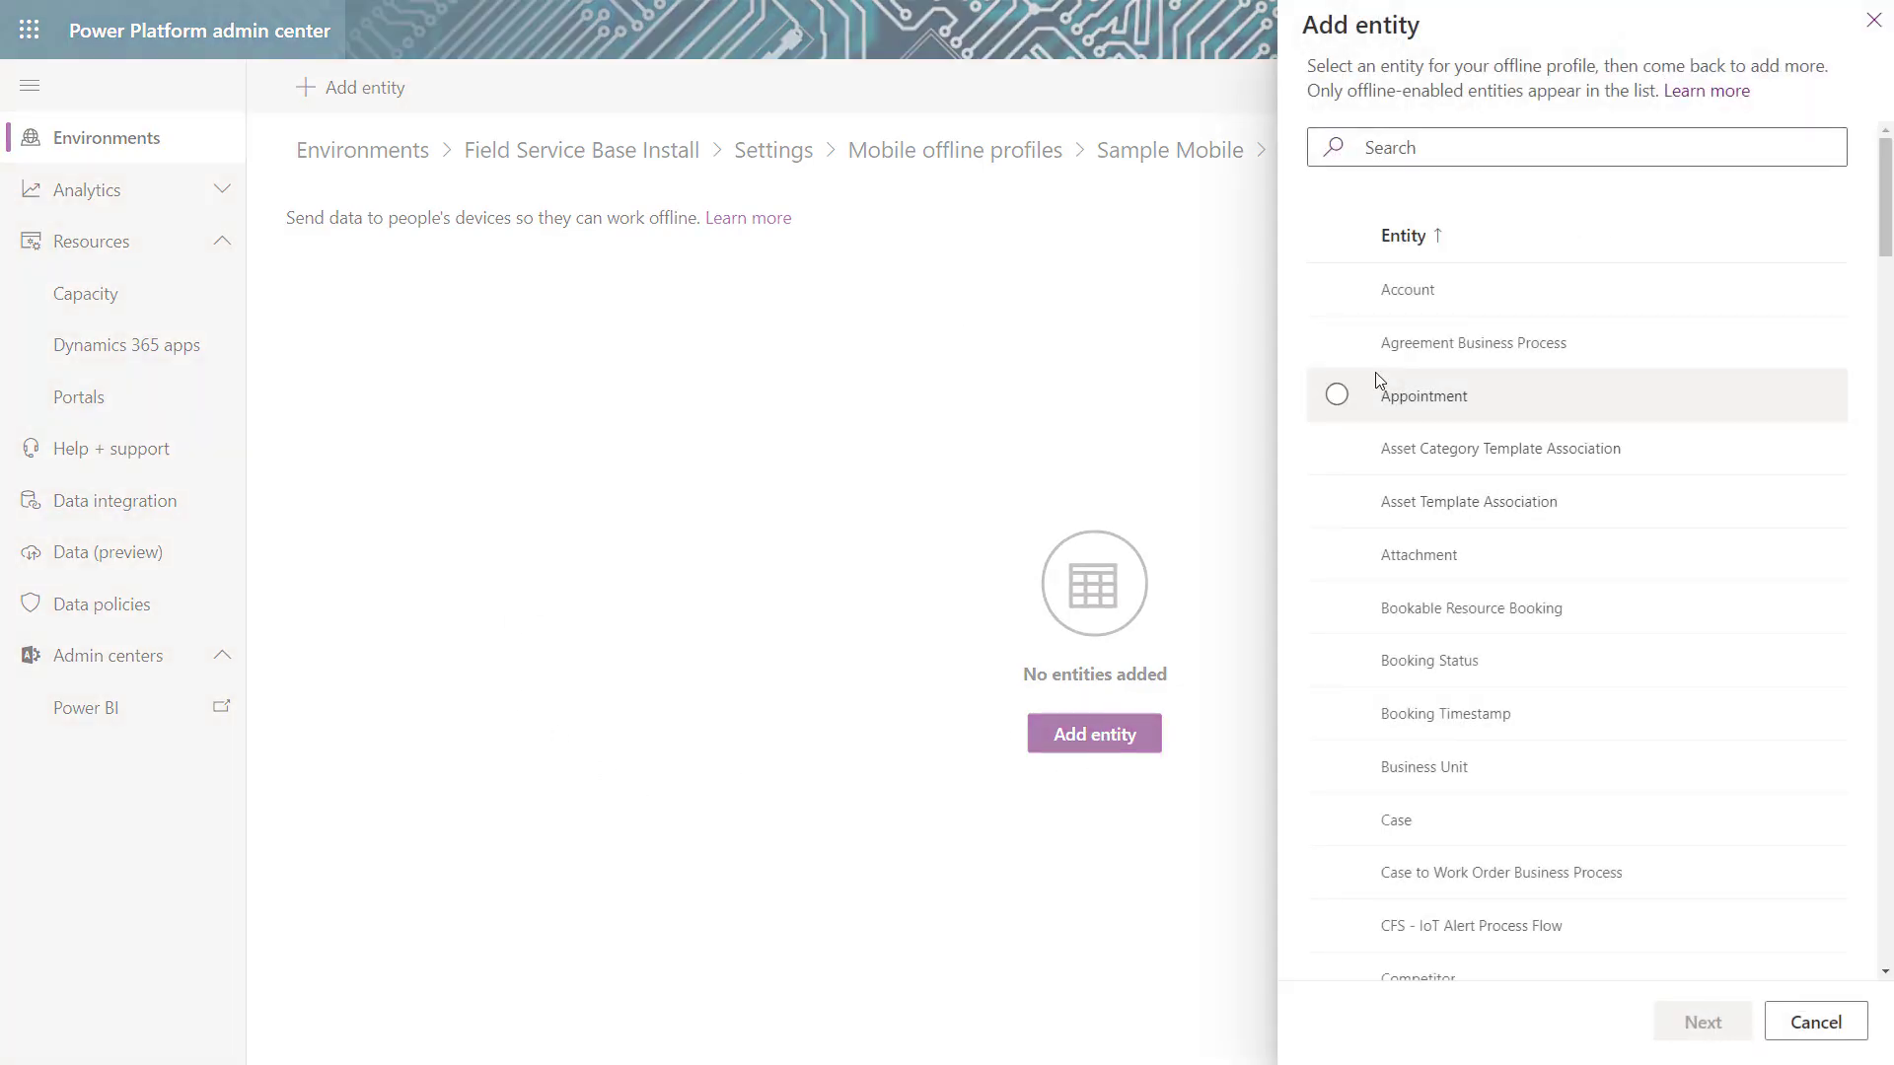
click(1339, 289)
click(1451, 148)
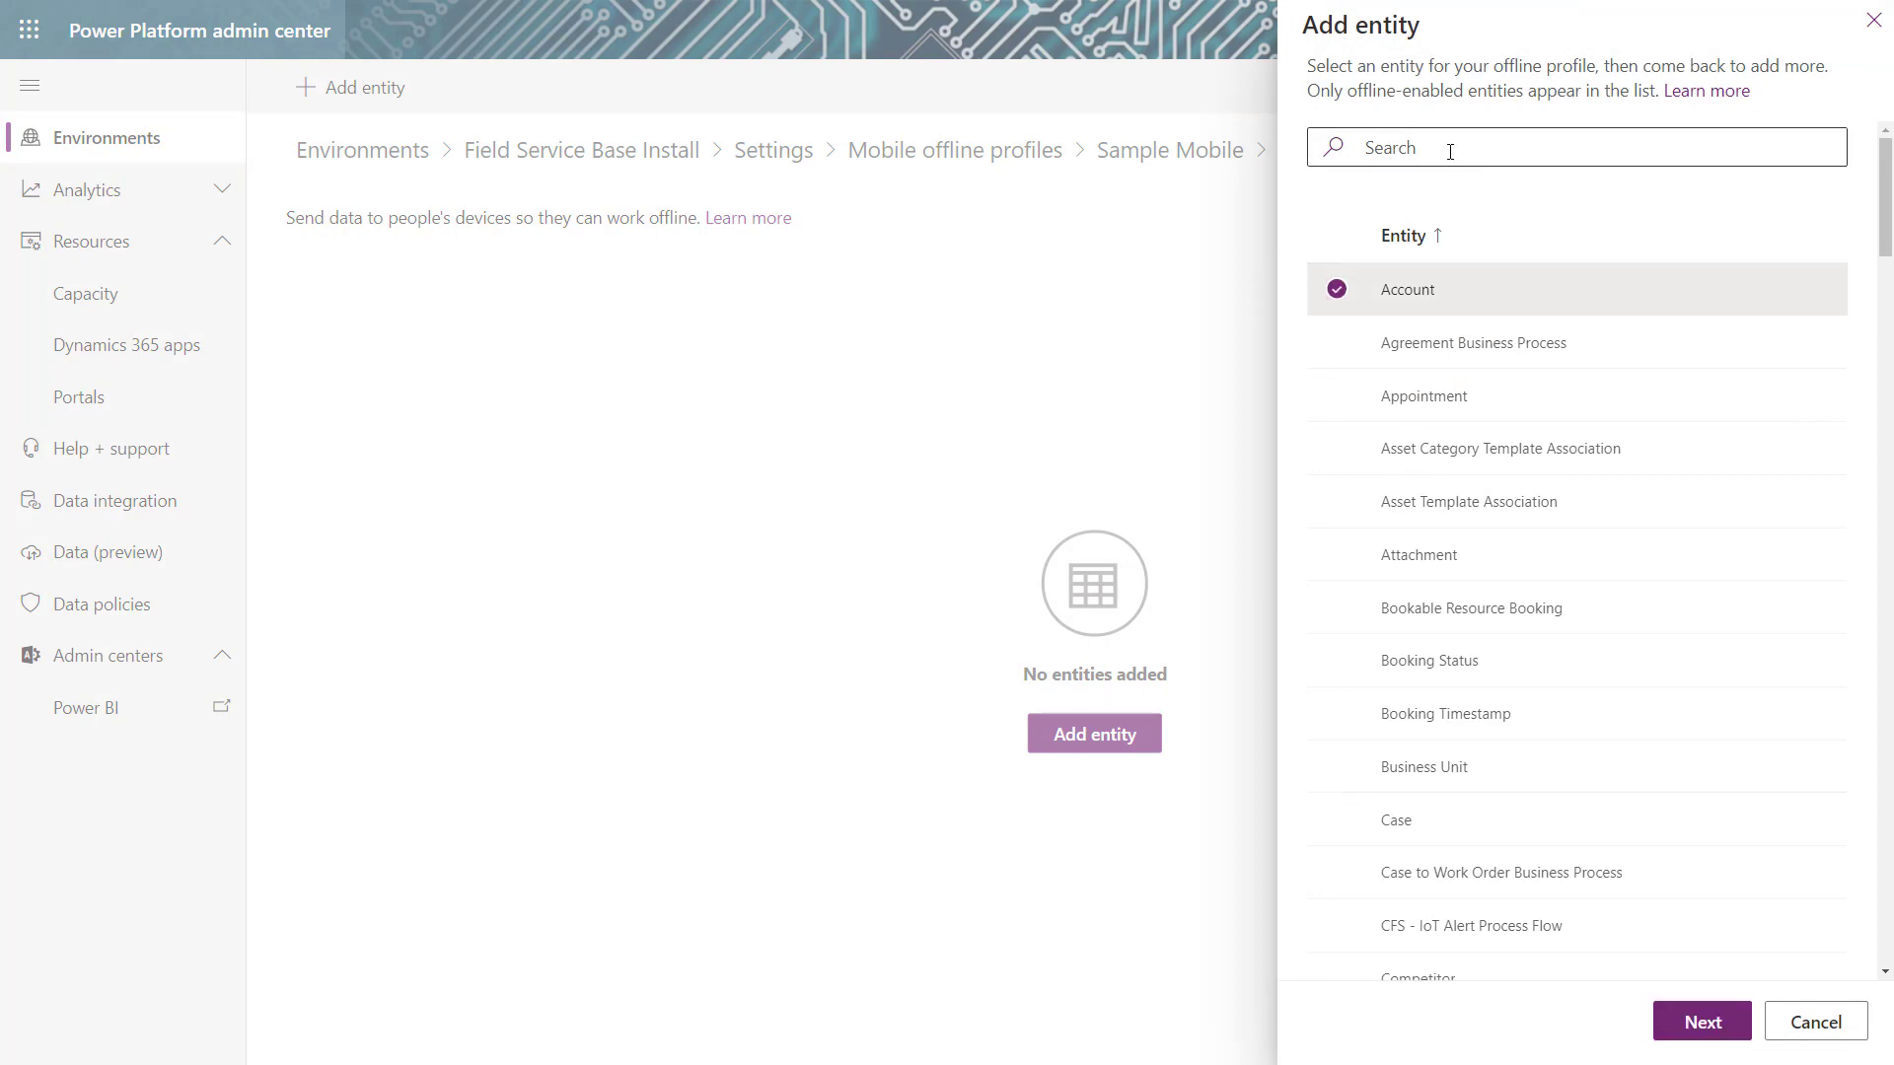
text(Cont)
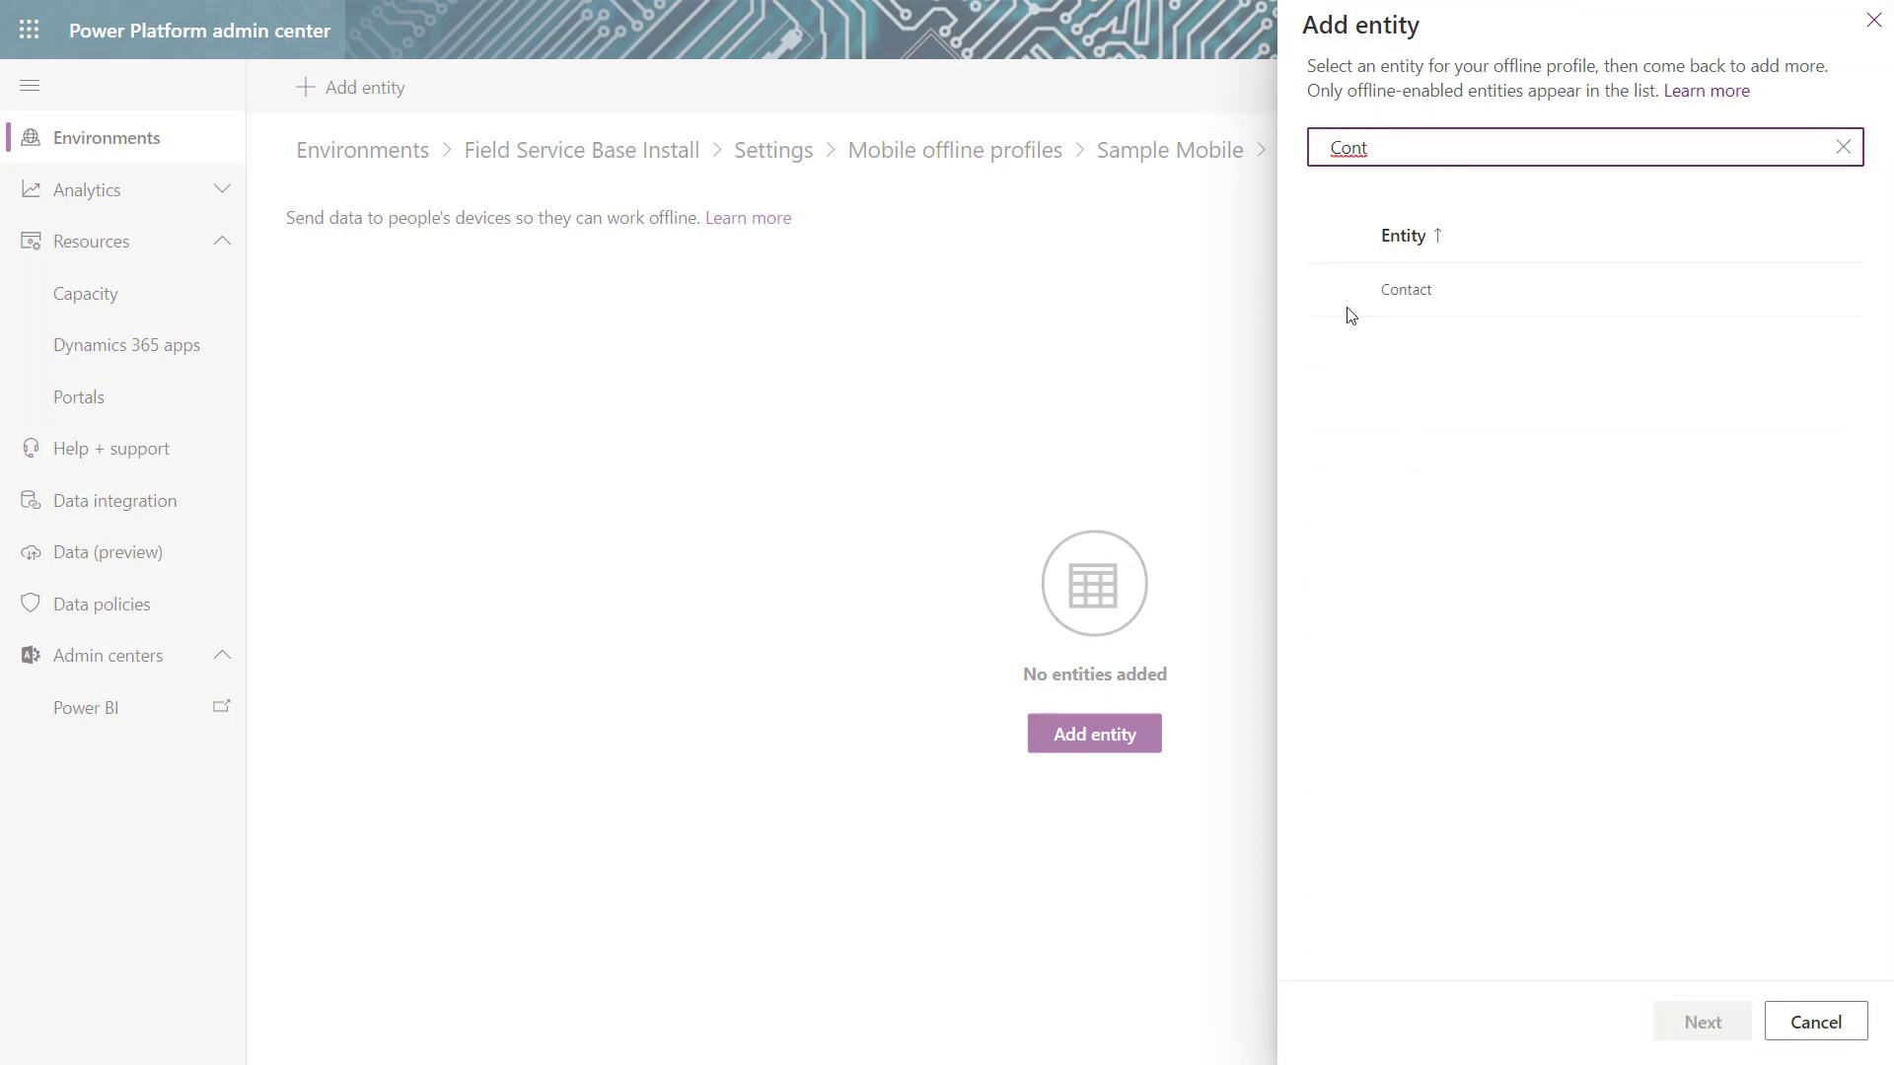
click(1339, 289)
click(1459, 148)
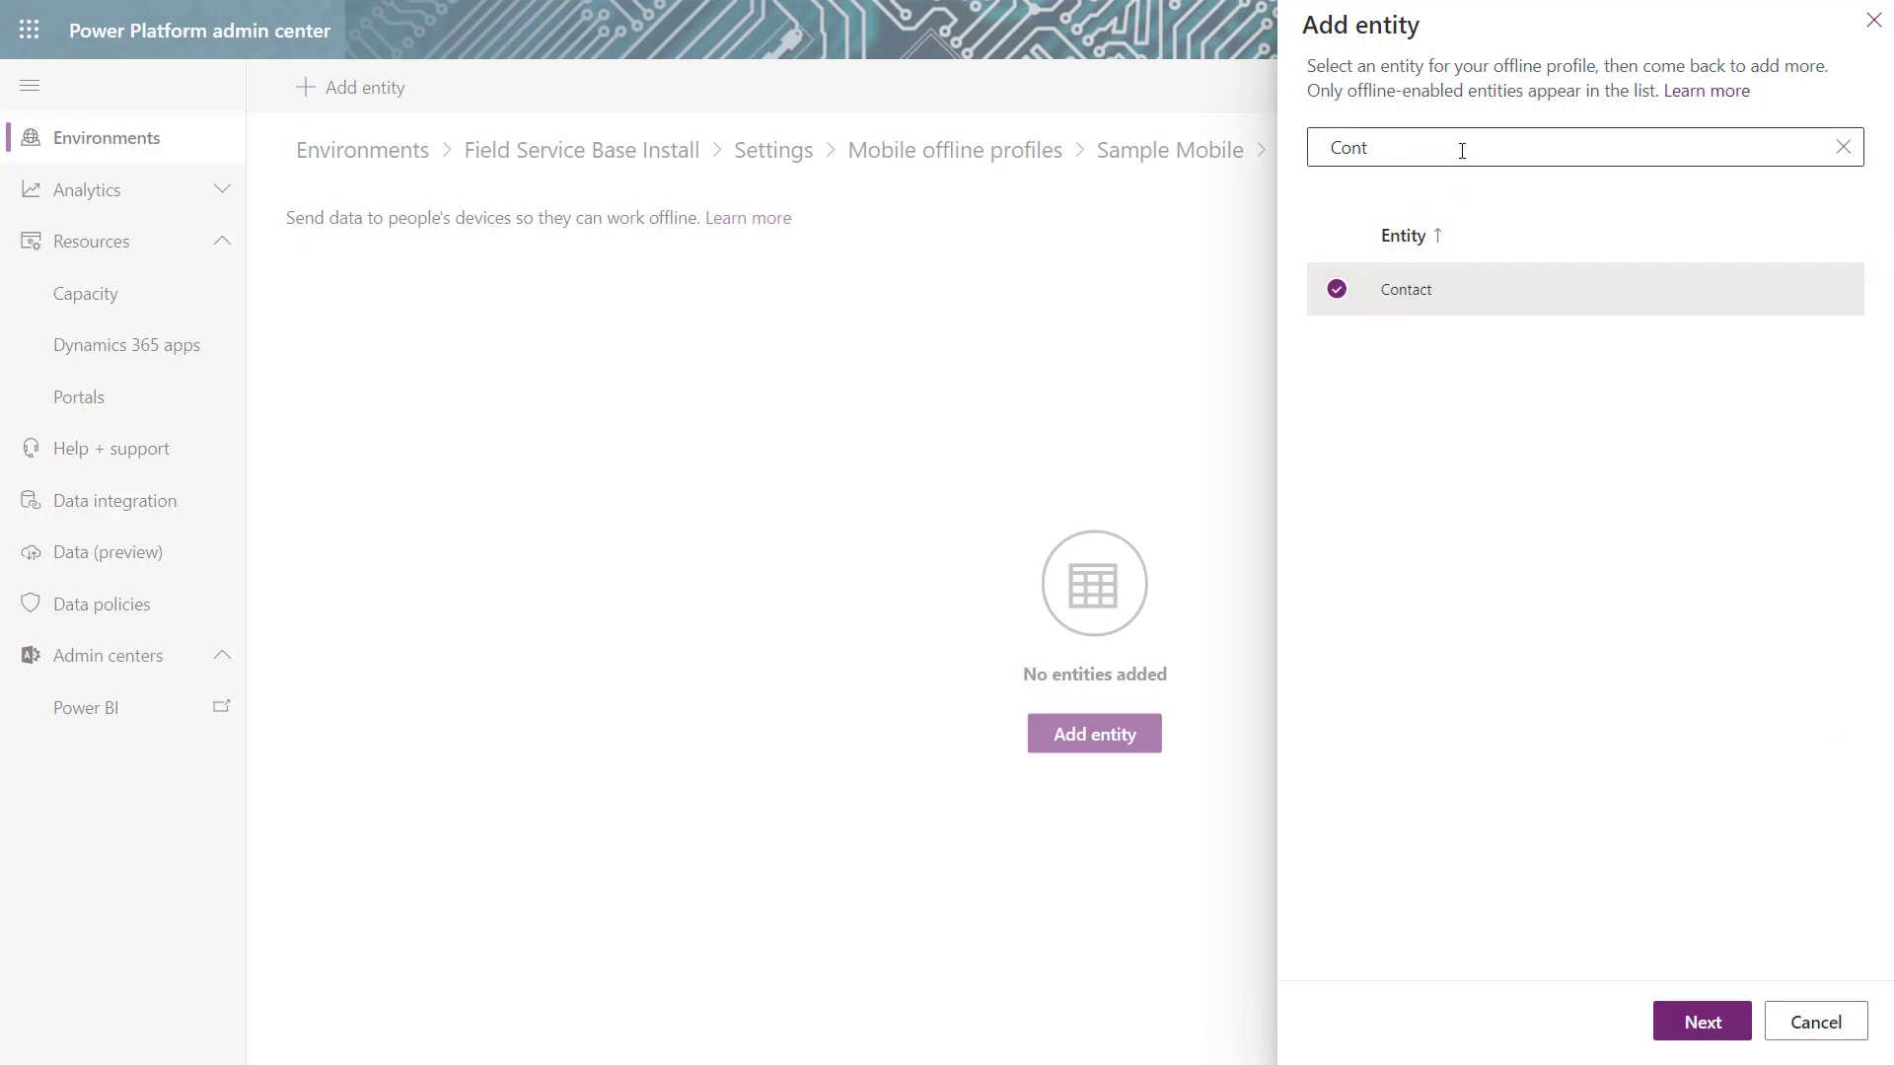
double_click(1348, 148)
text(Work)
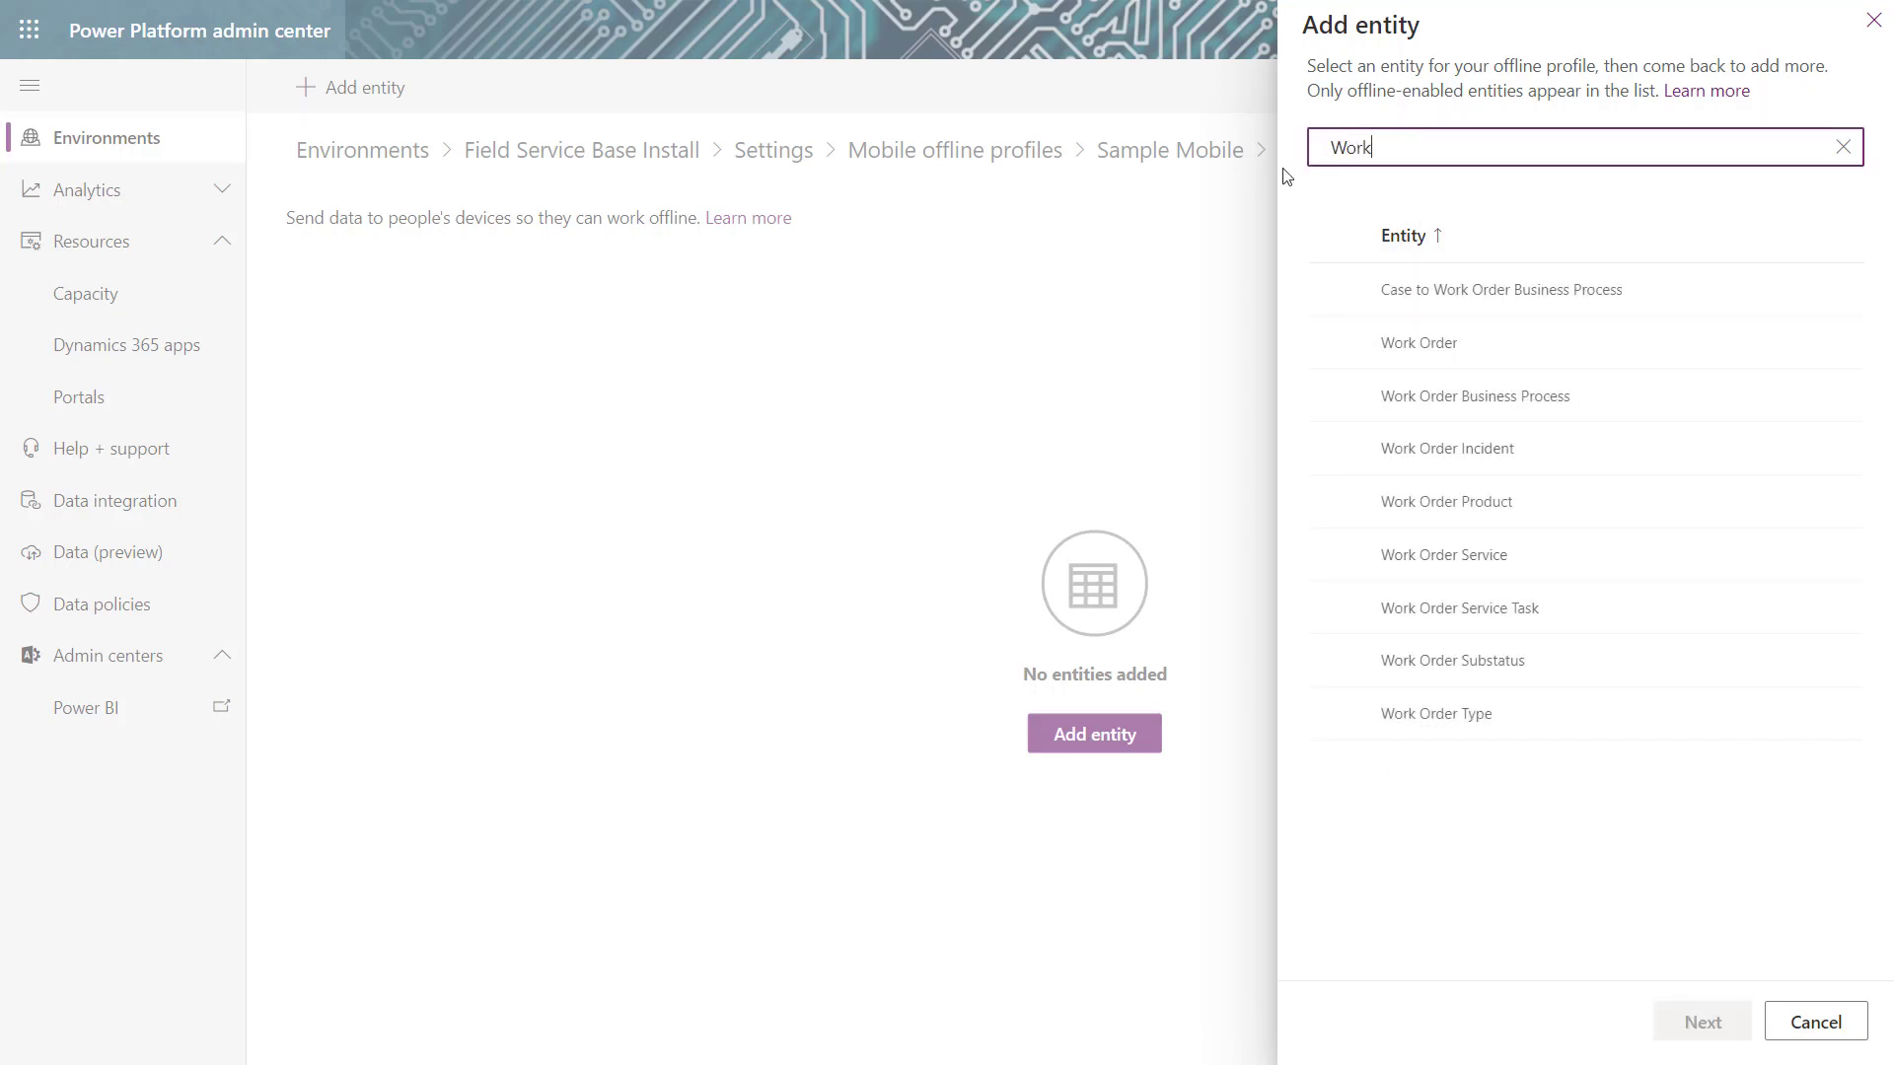
click(1337, 342)
click(1699, 1029)
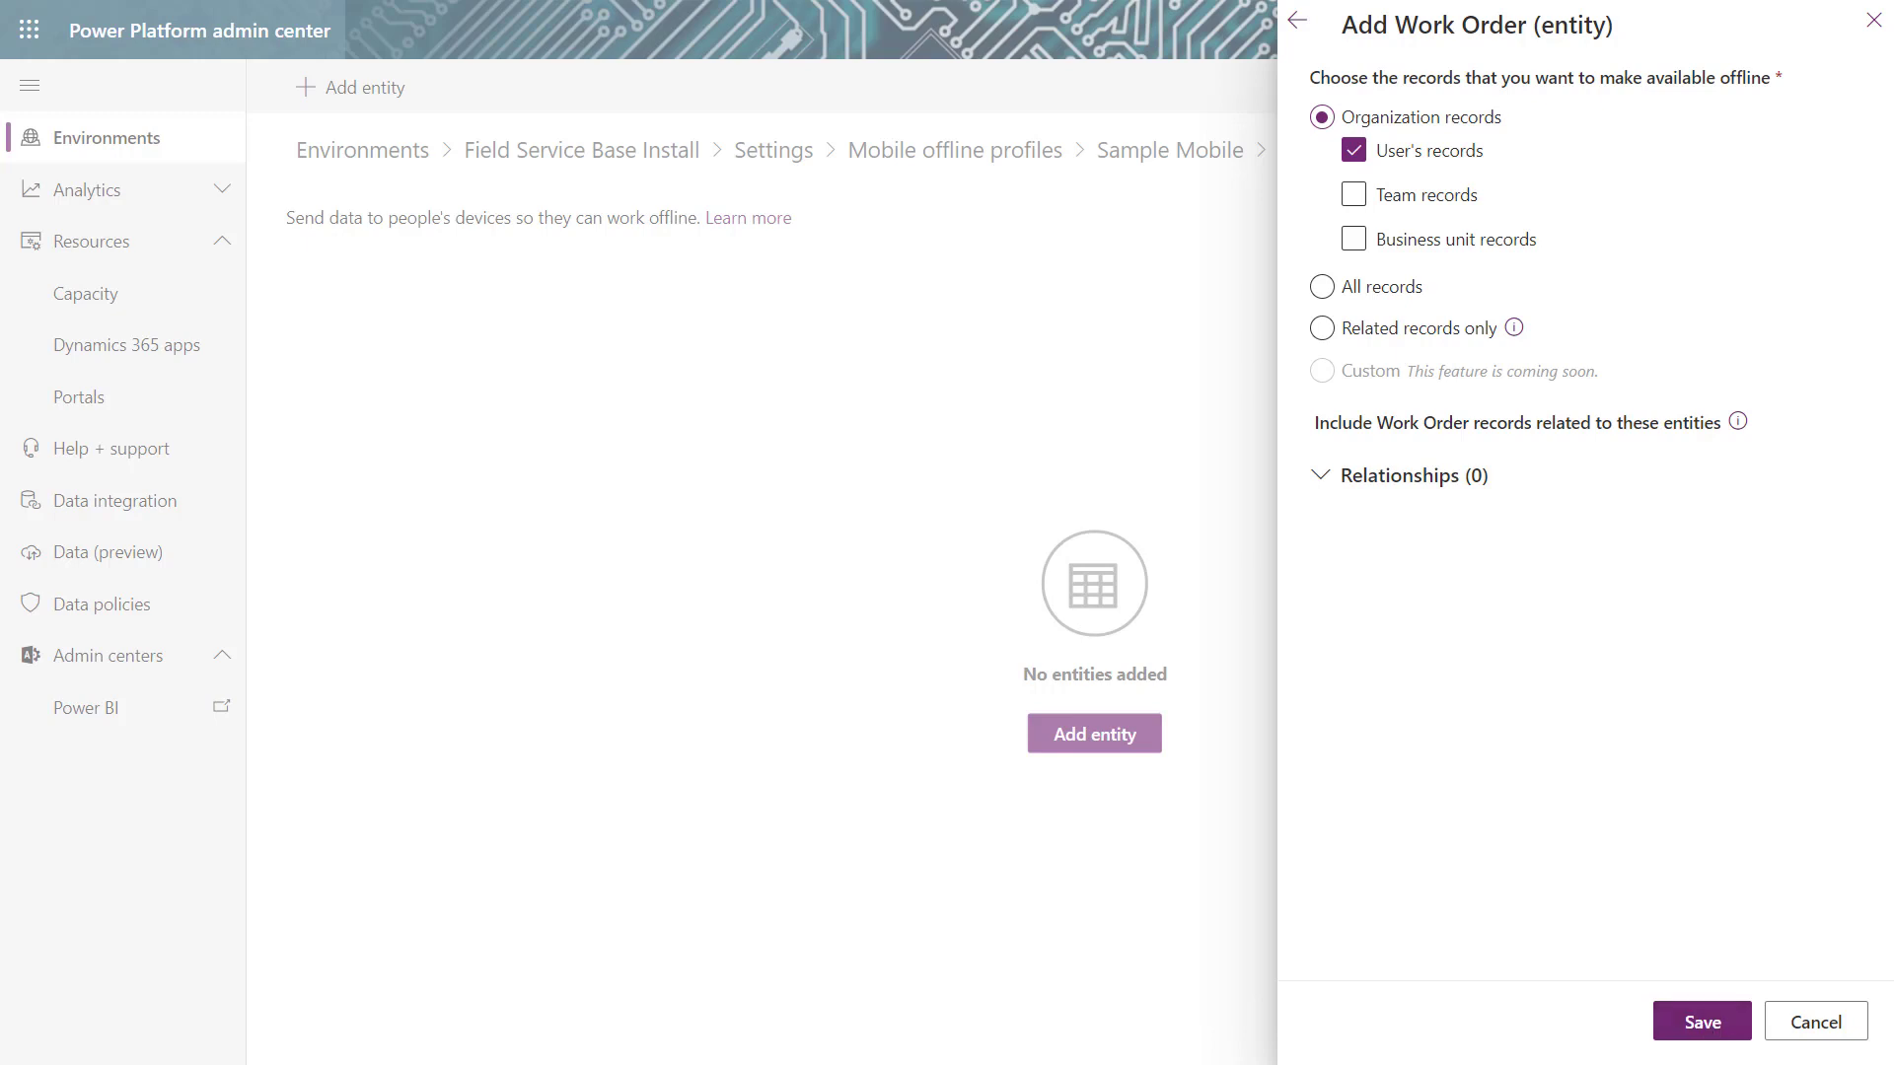
Set Work Order to Organization records with User's records ticked, save, and return to the profile.
click(1353, 241)
click(1354, 199)
click(1354, 195)
click(1356, 242)
click(1322, 287)
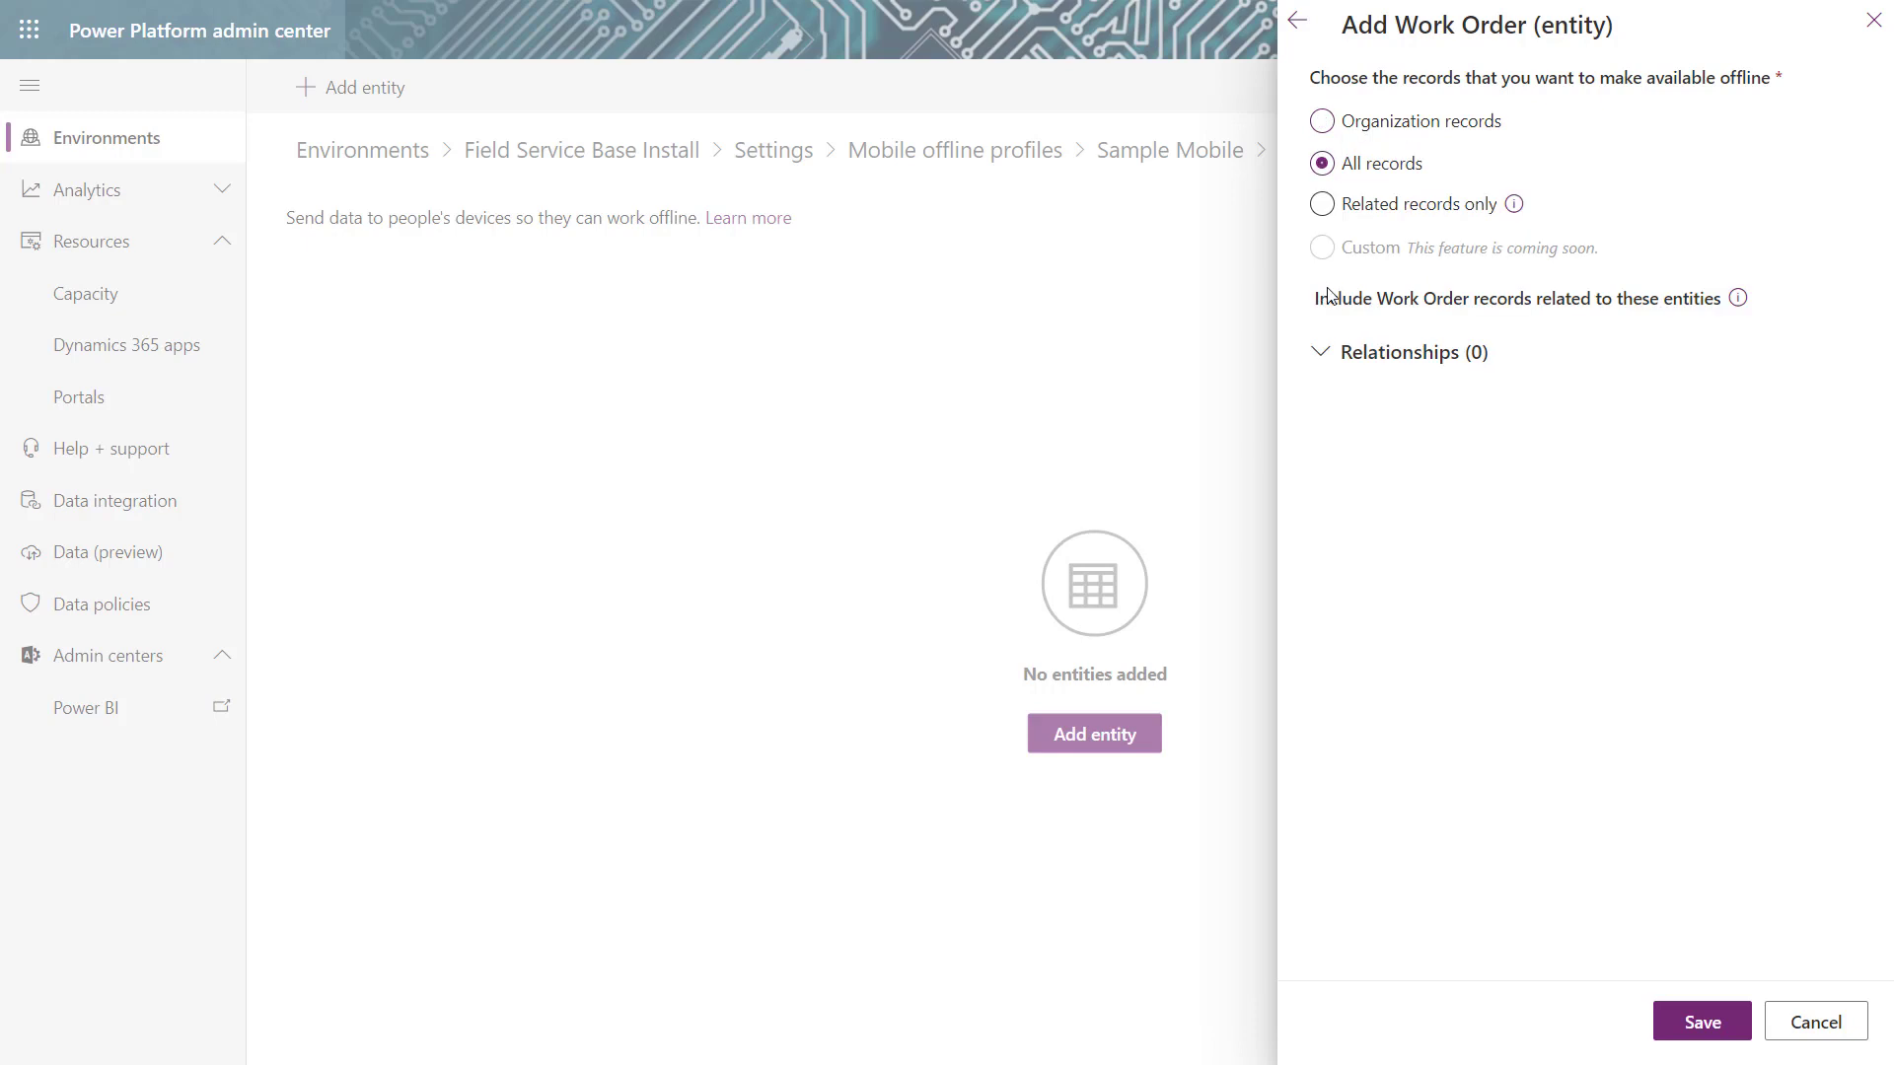
click(1323, 204)
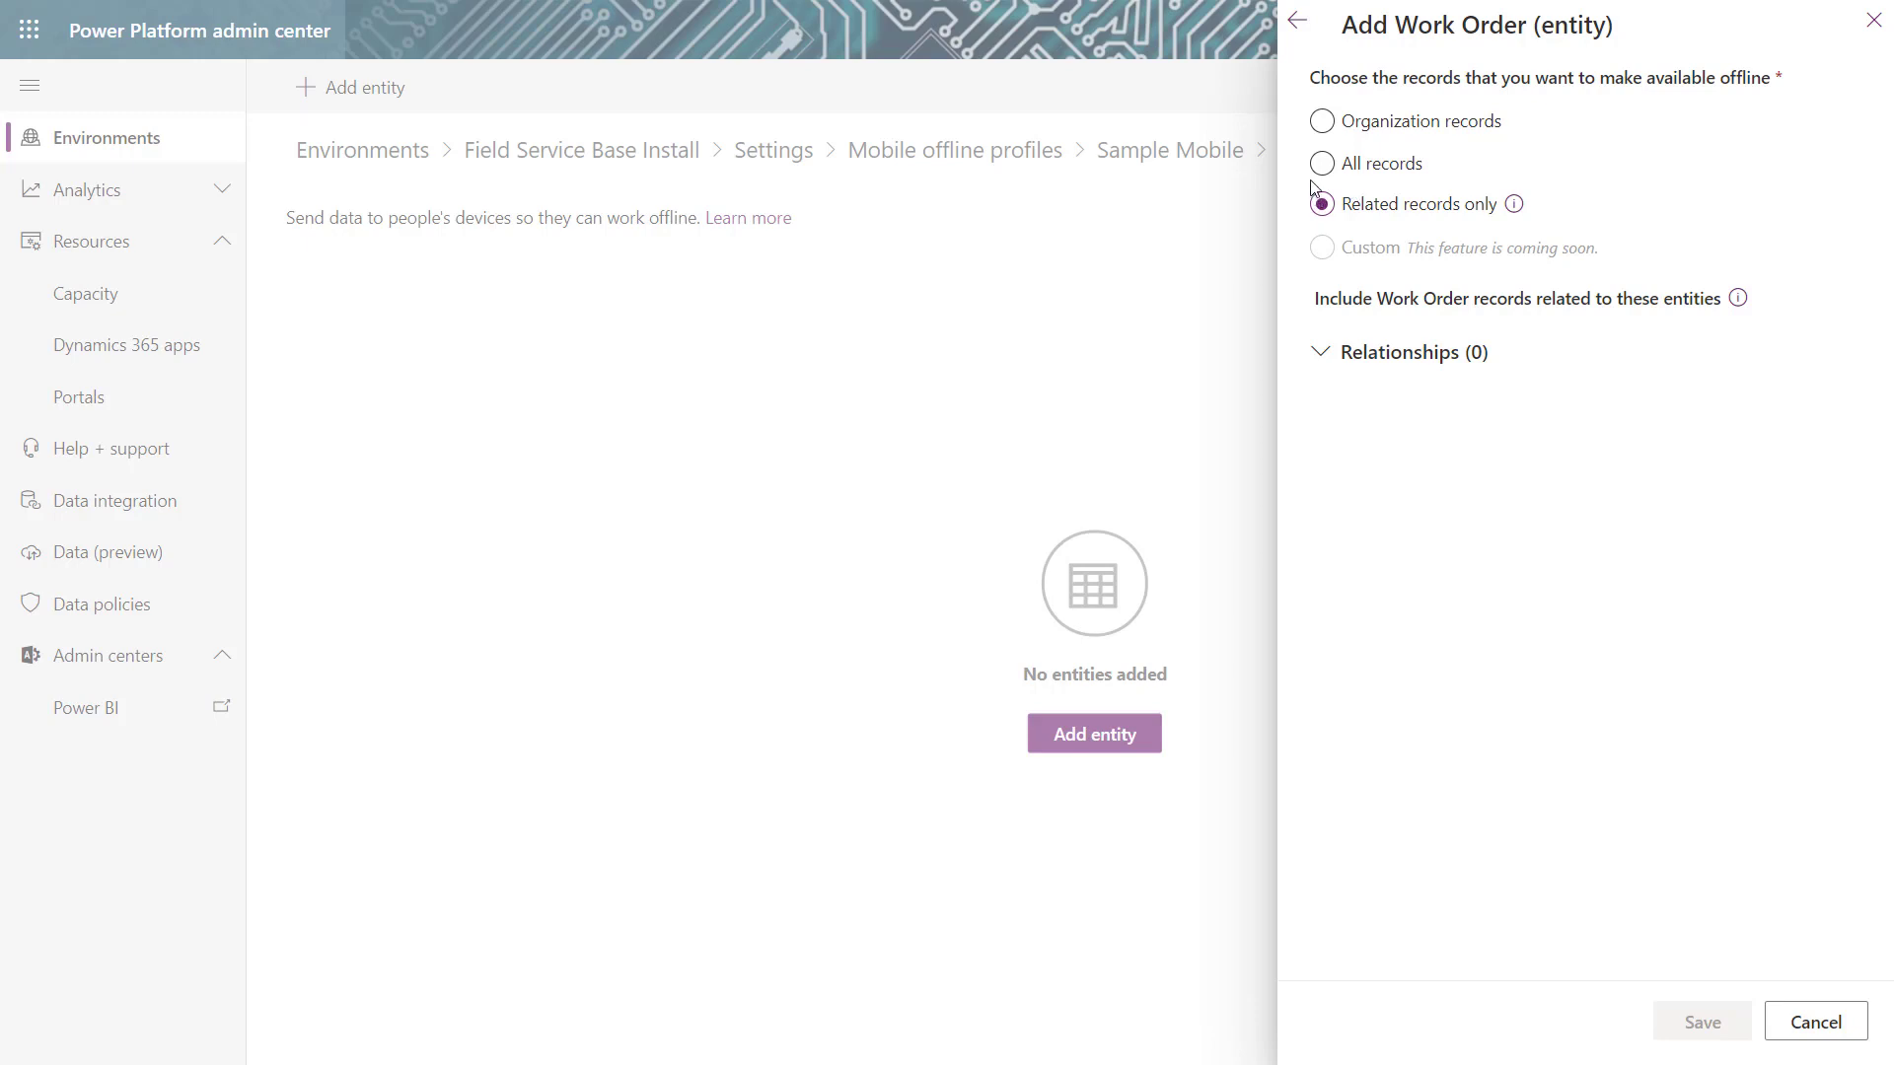
click(1322, 120)
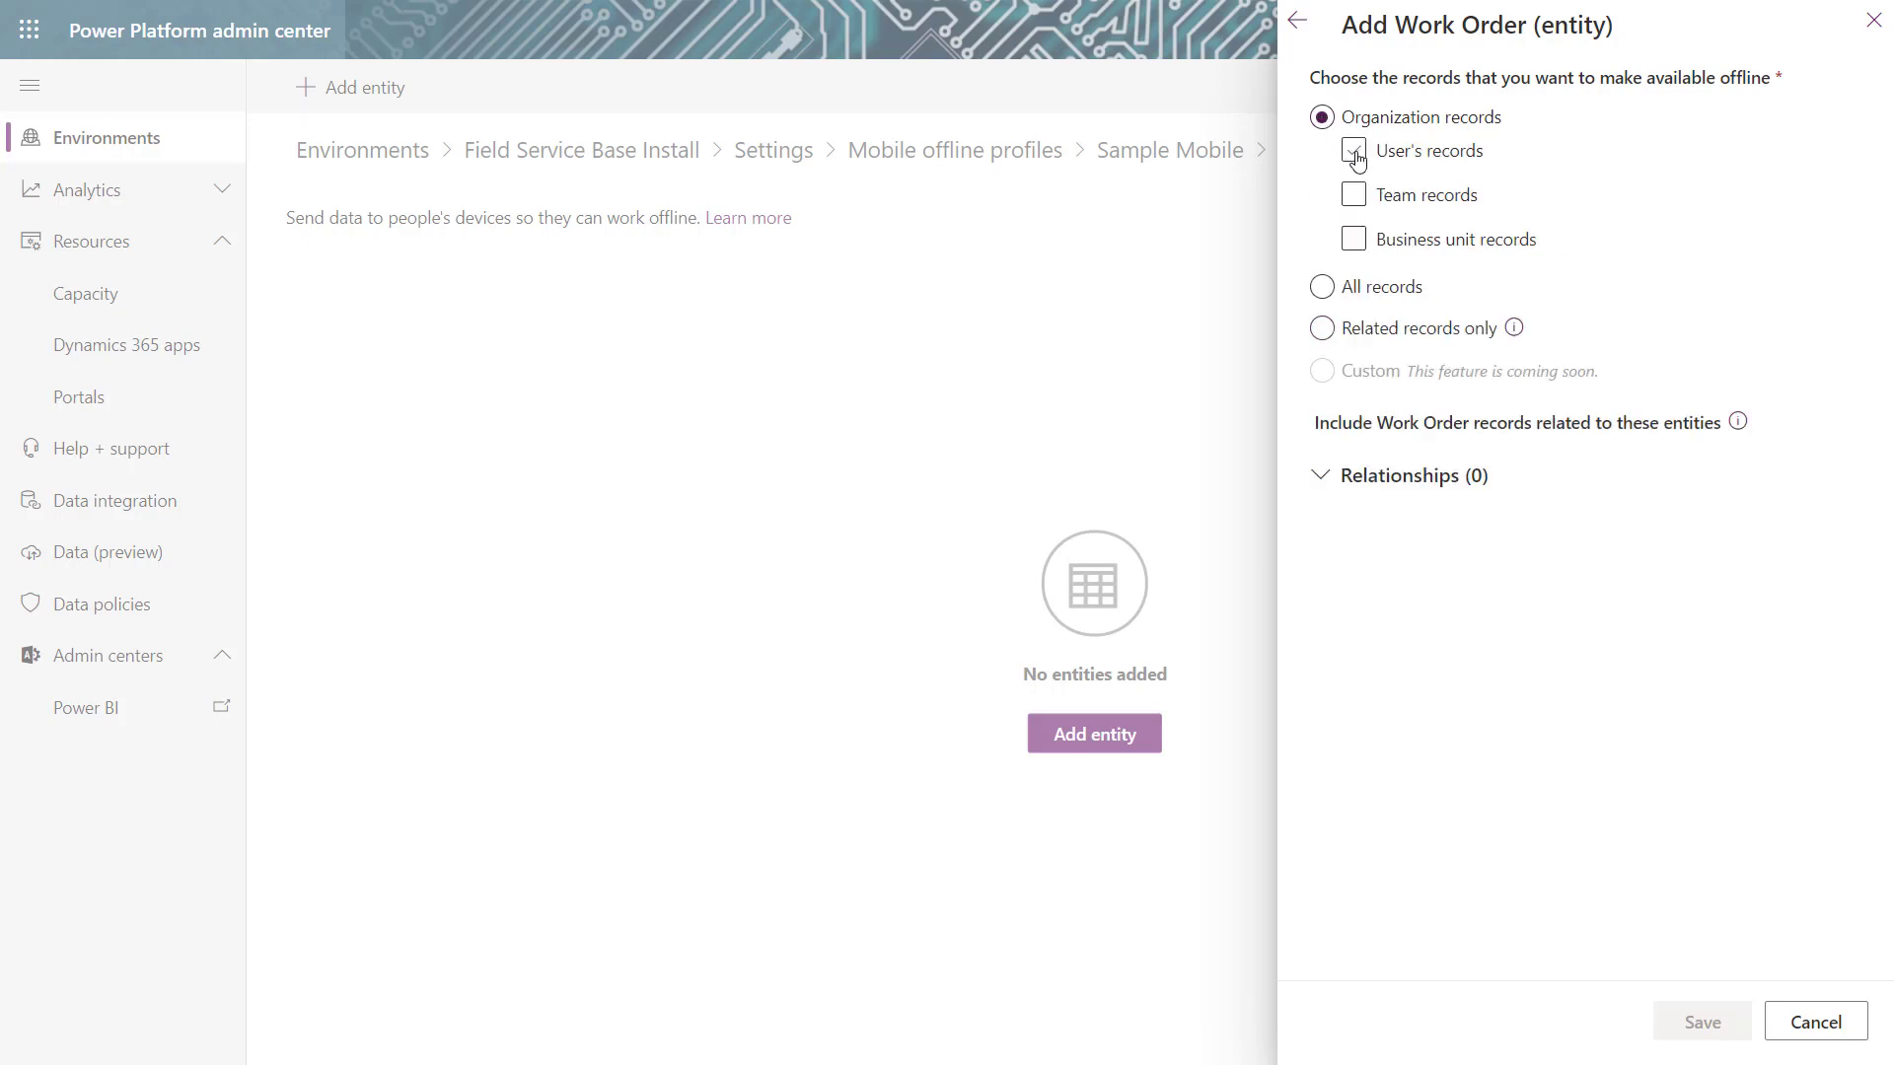
click(1354, 152)
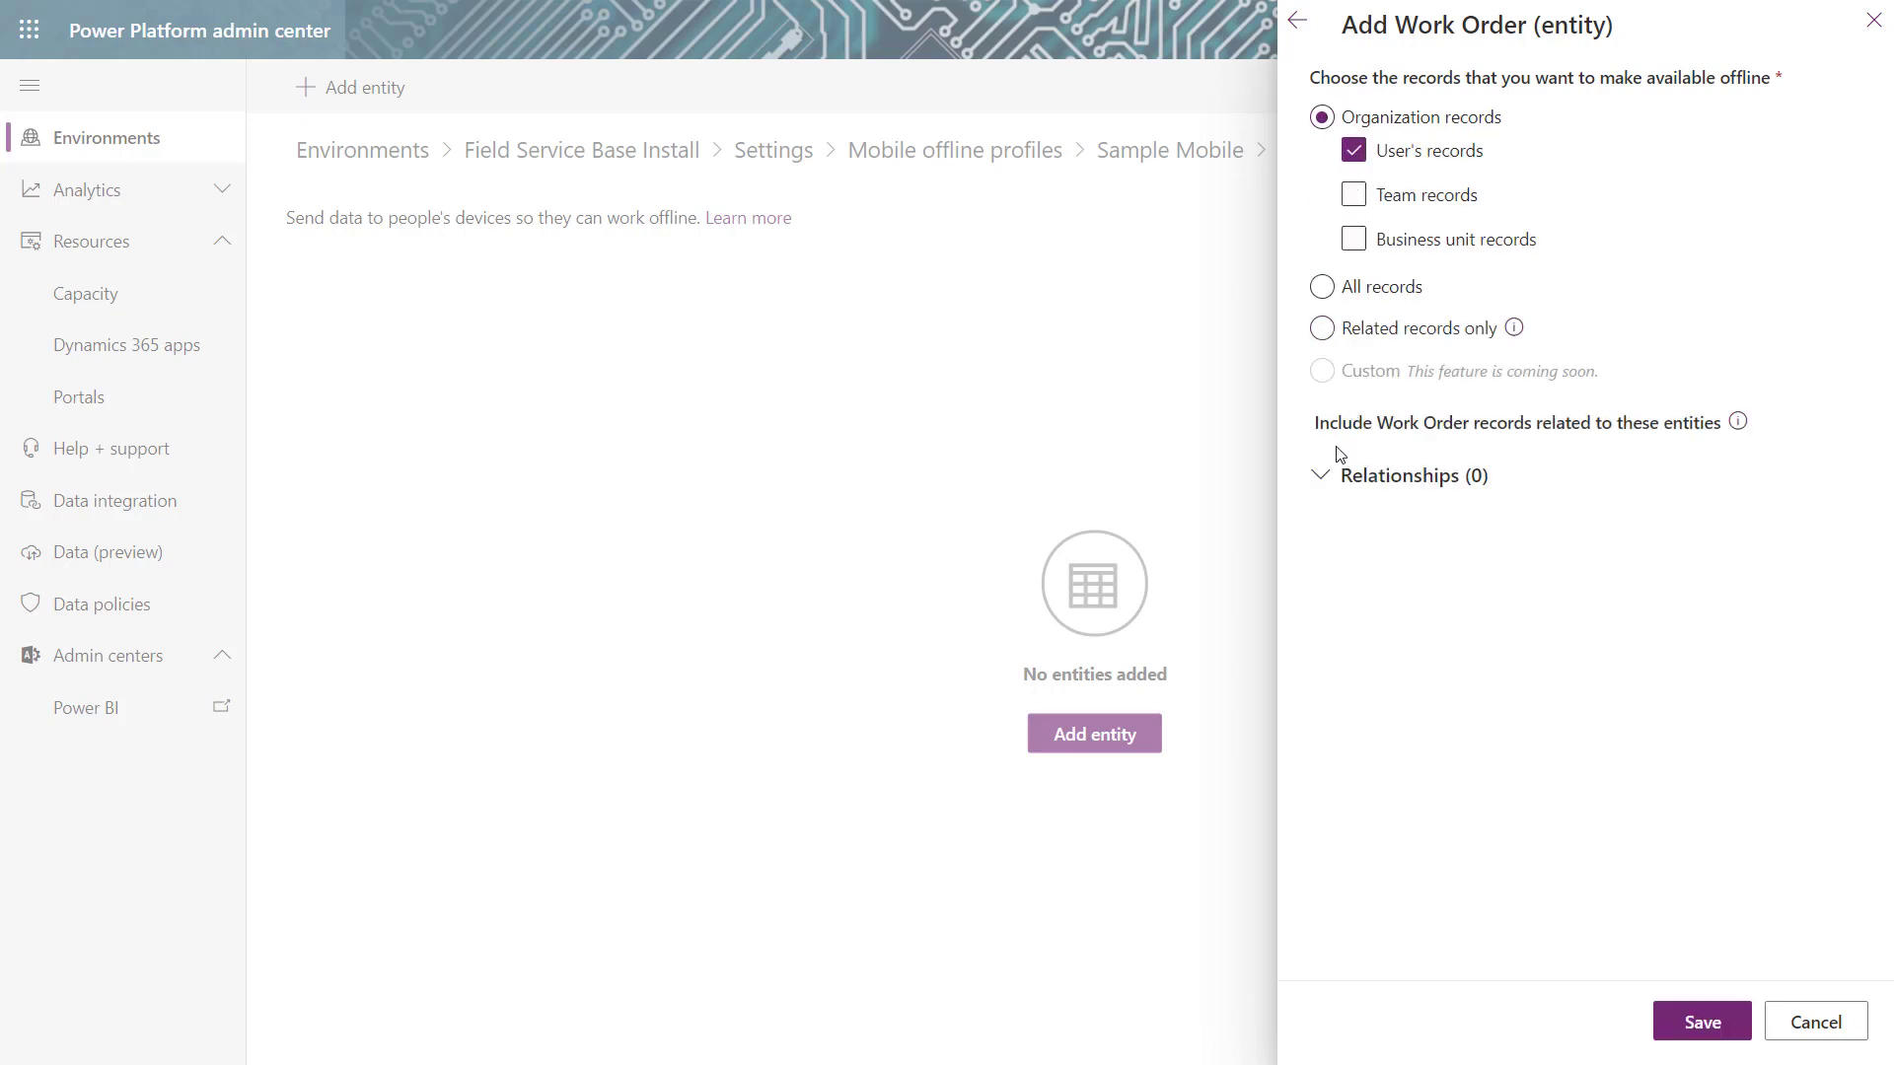
click(1336, 481)
click(1710, 1023)
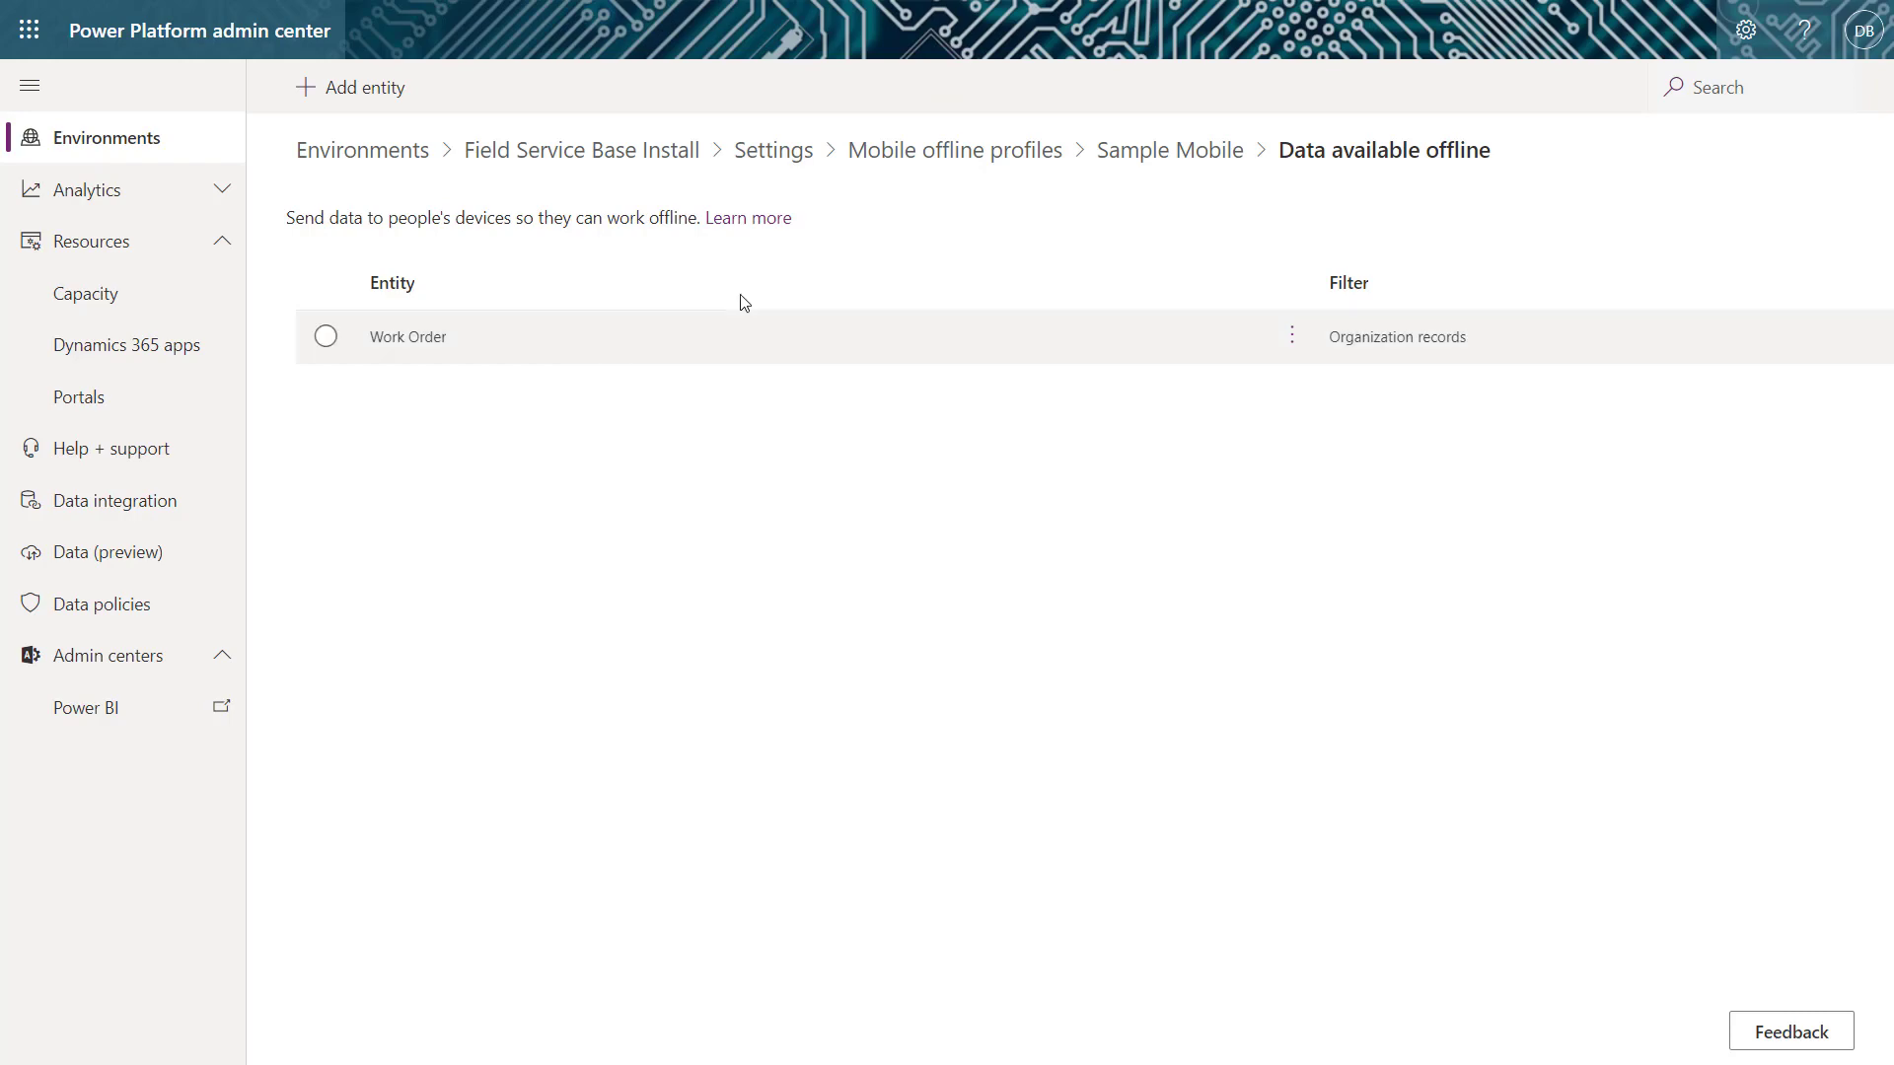
click(1135, 153)
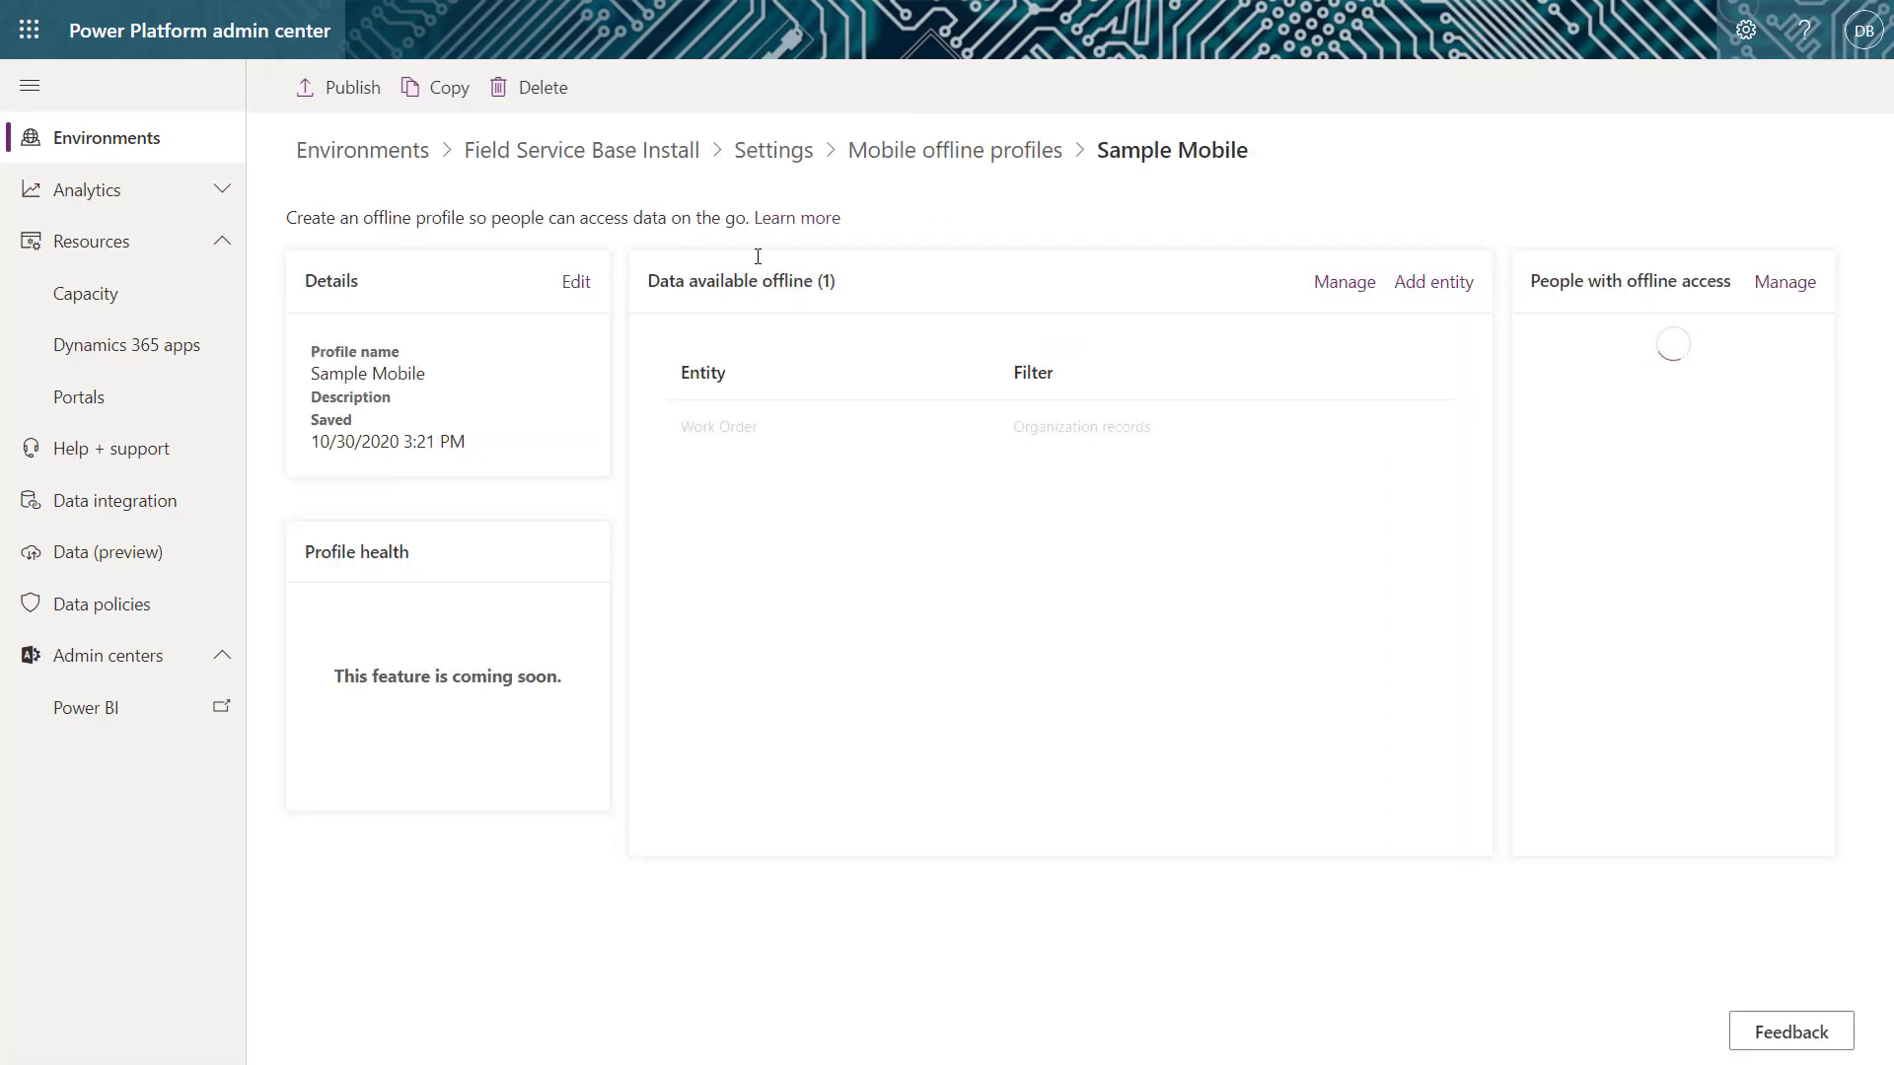
Open Field Service Mobile - Offline Profile and review its entities available offline.
click(950, 158)
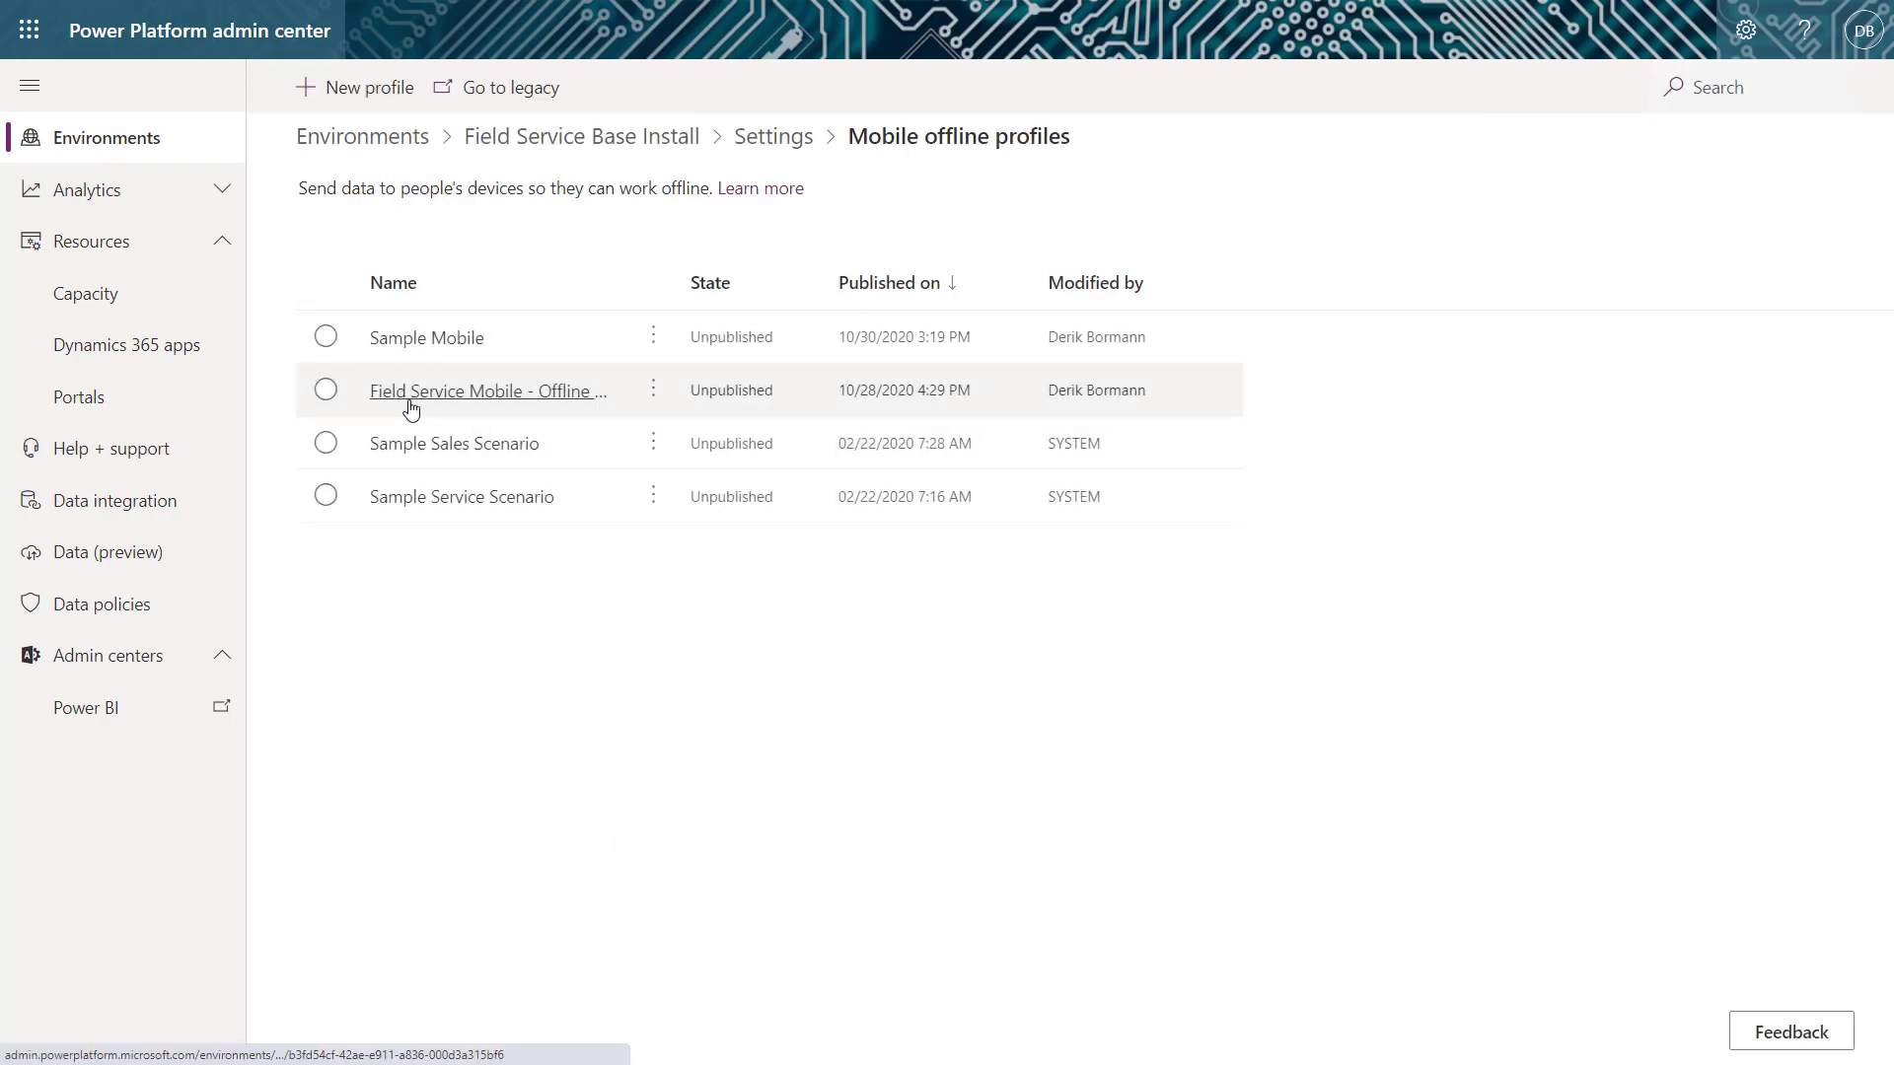
click(408, 395)
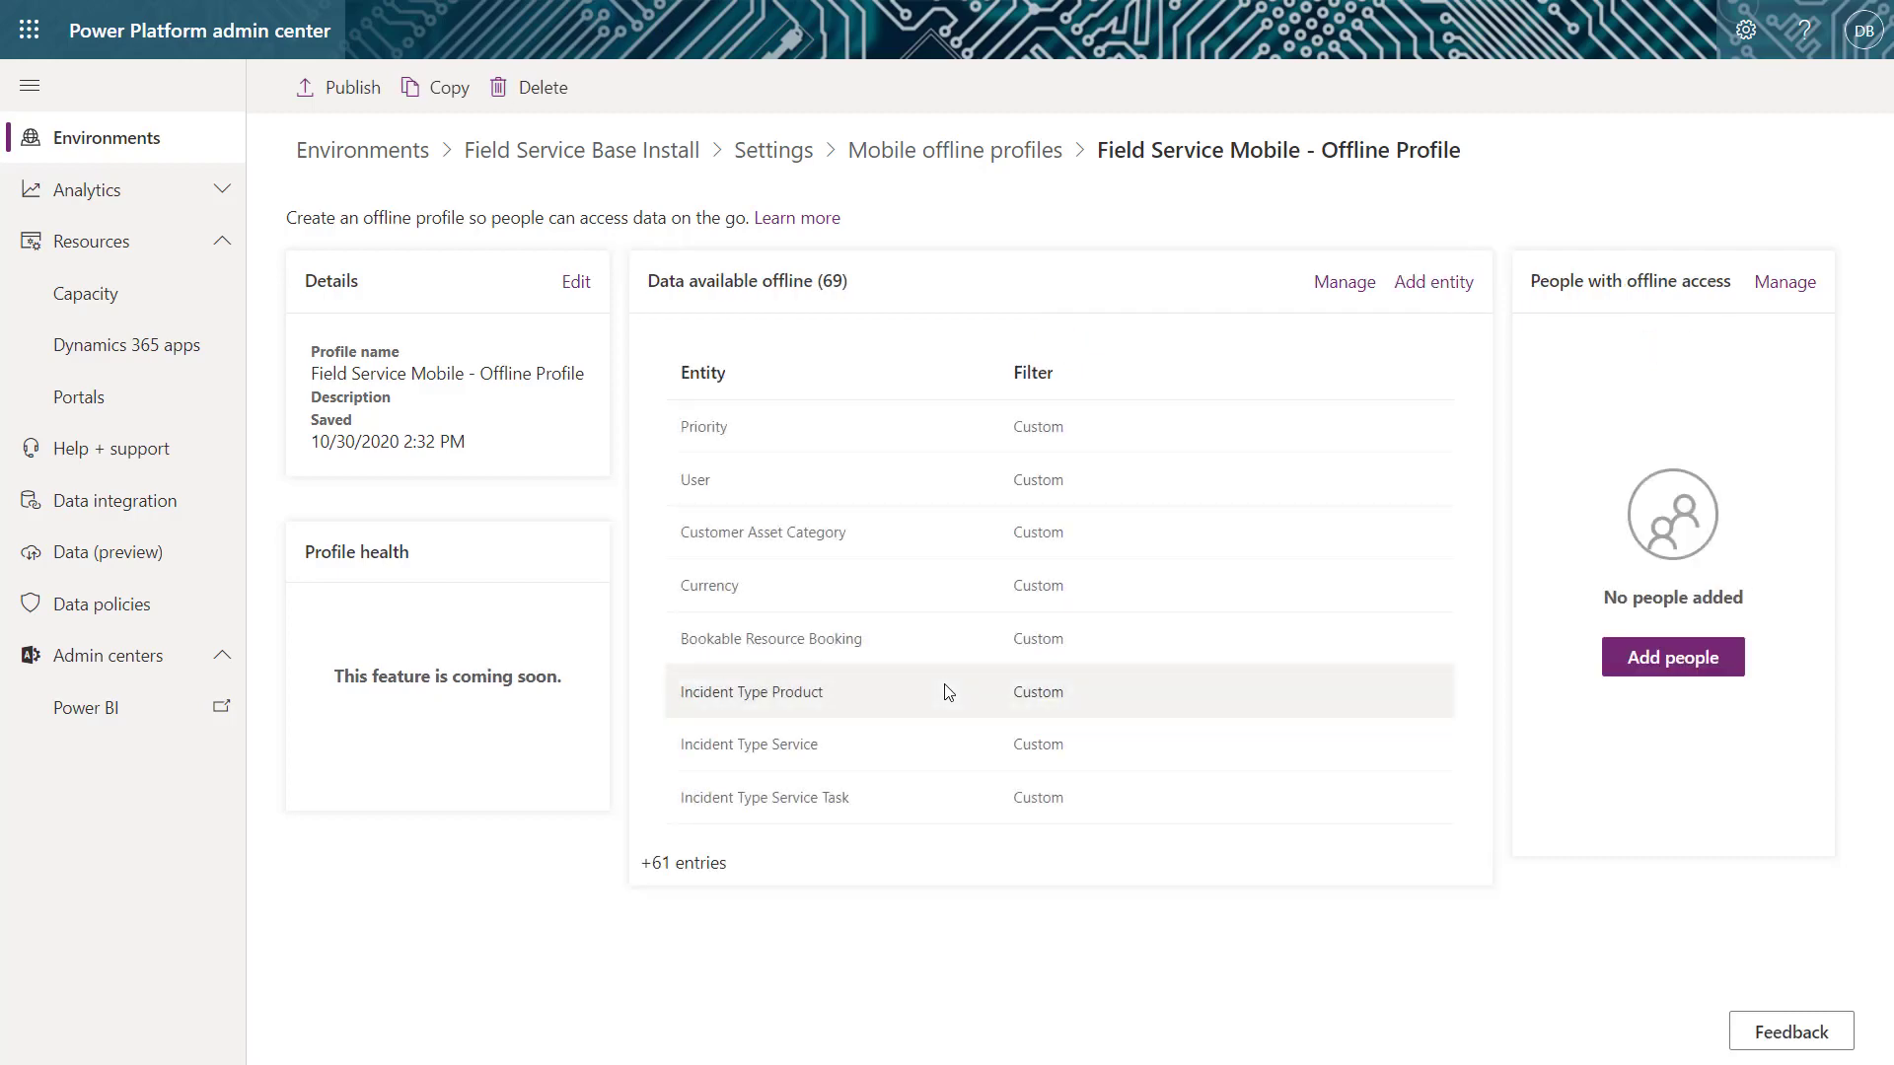
click(1338, 288)
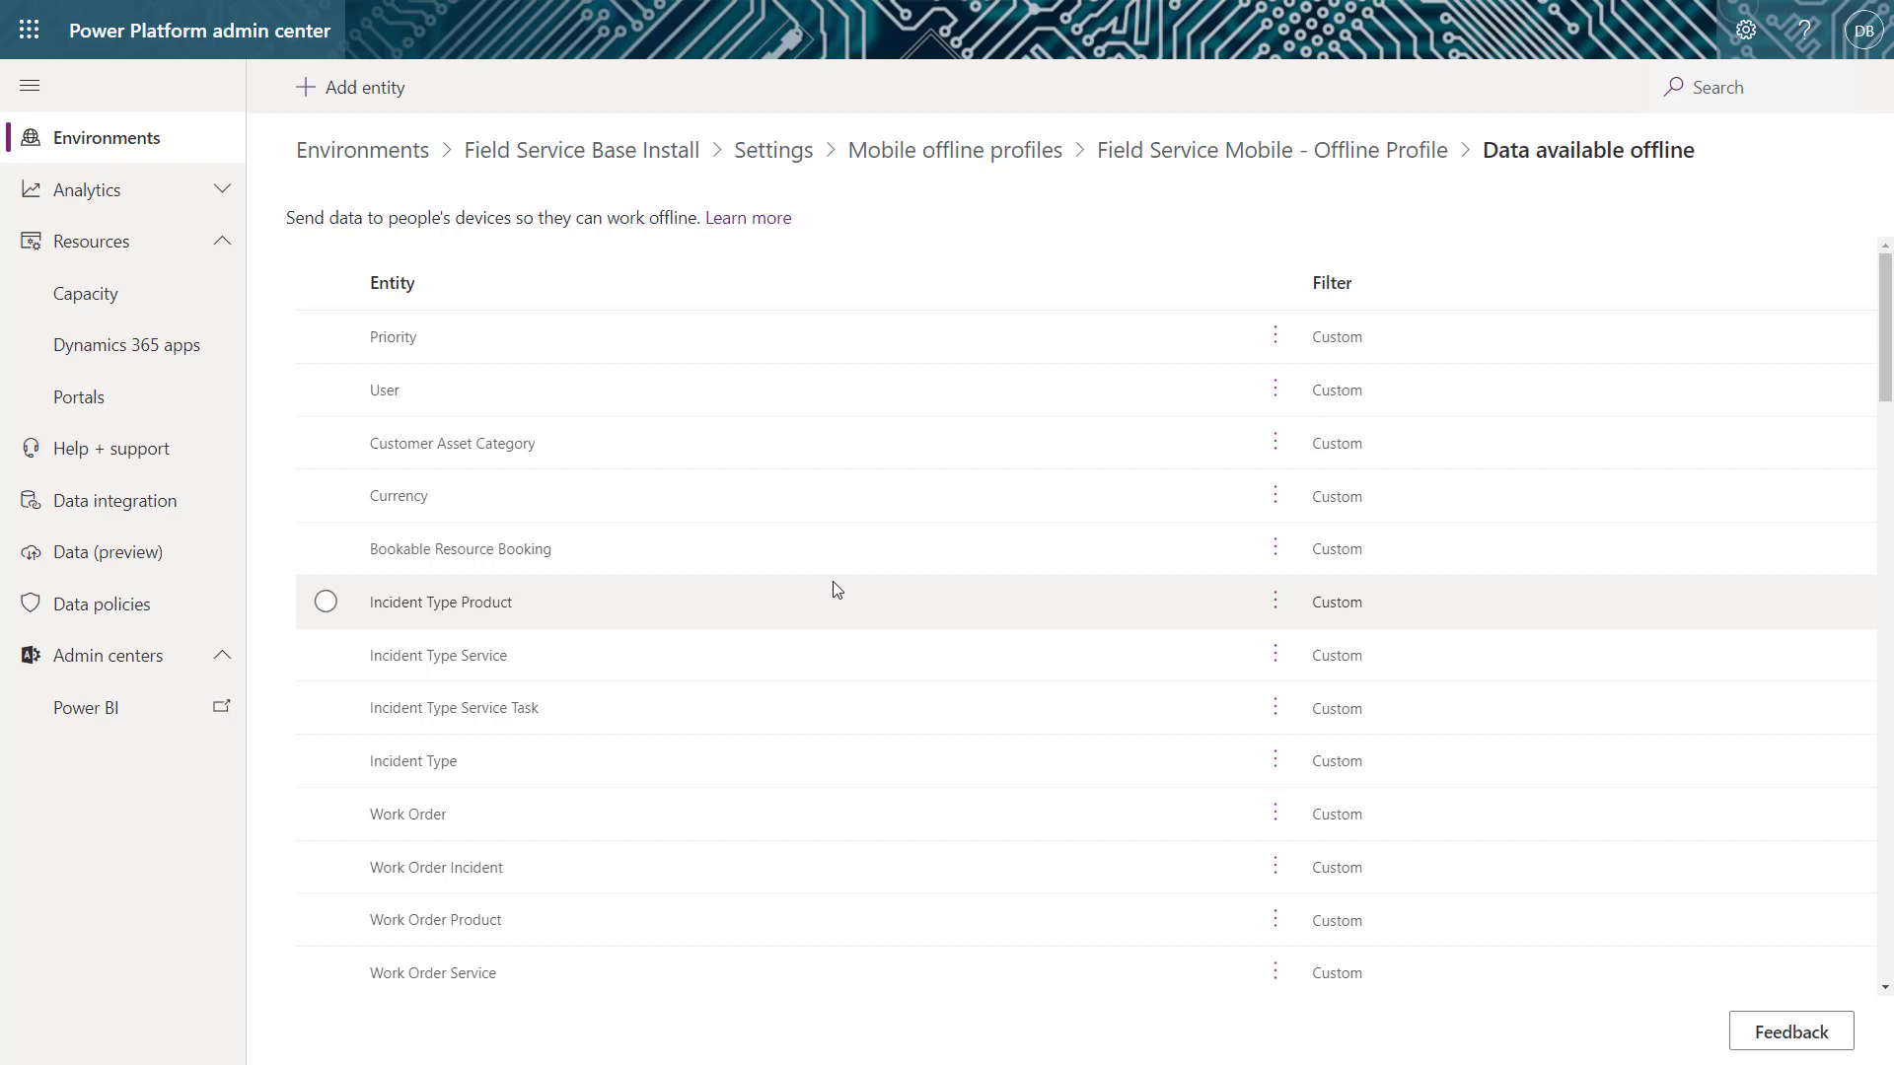
scroll(836, 590, down, 3)
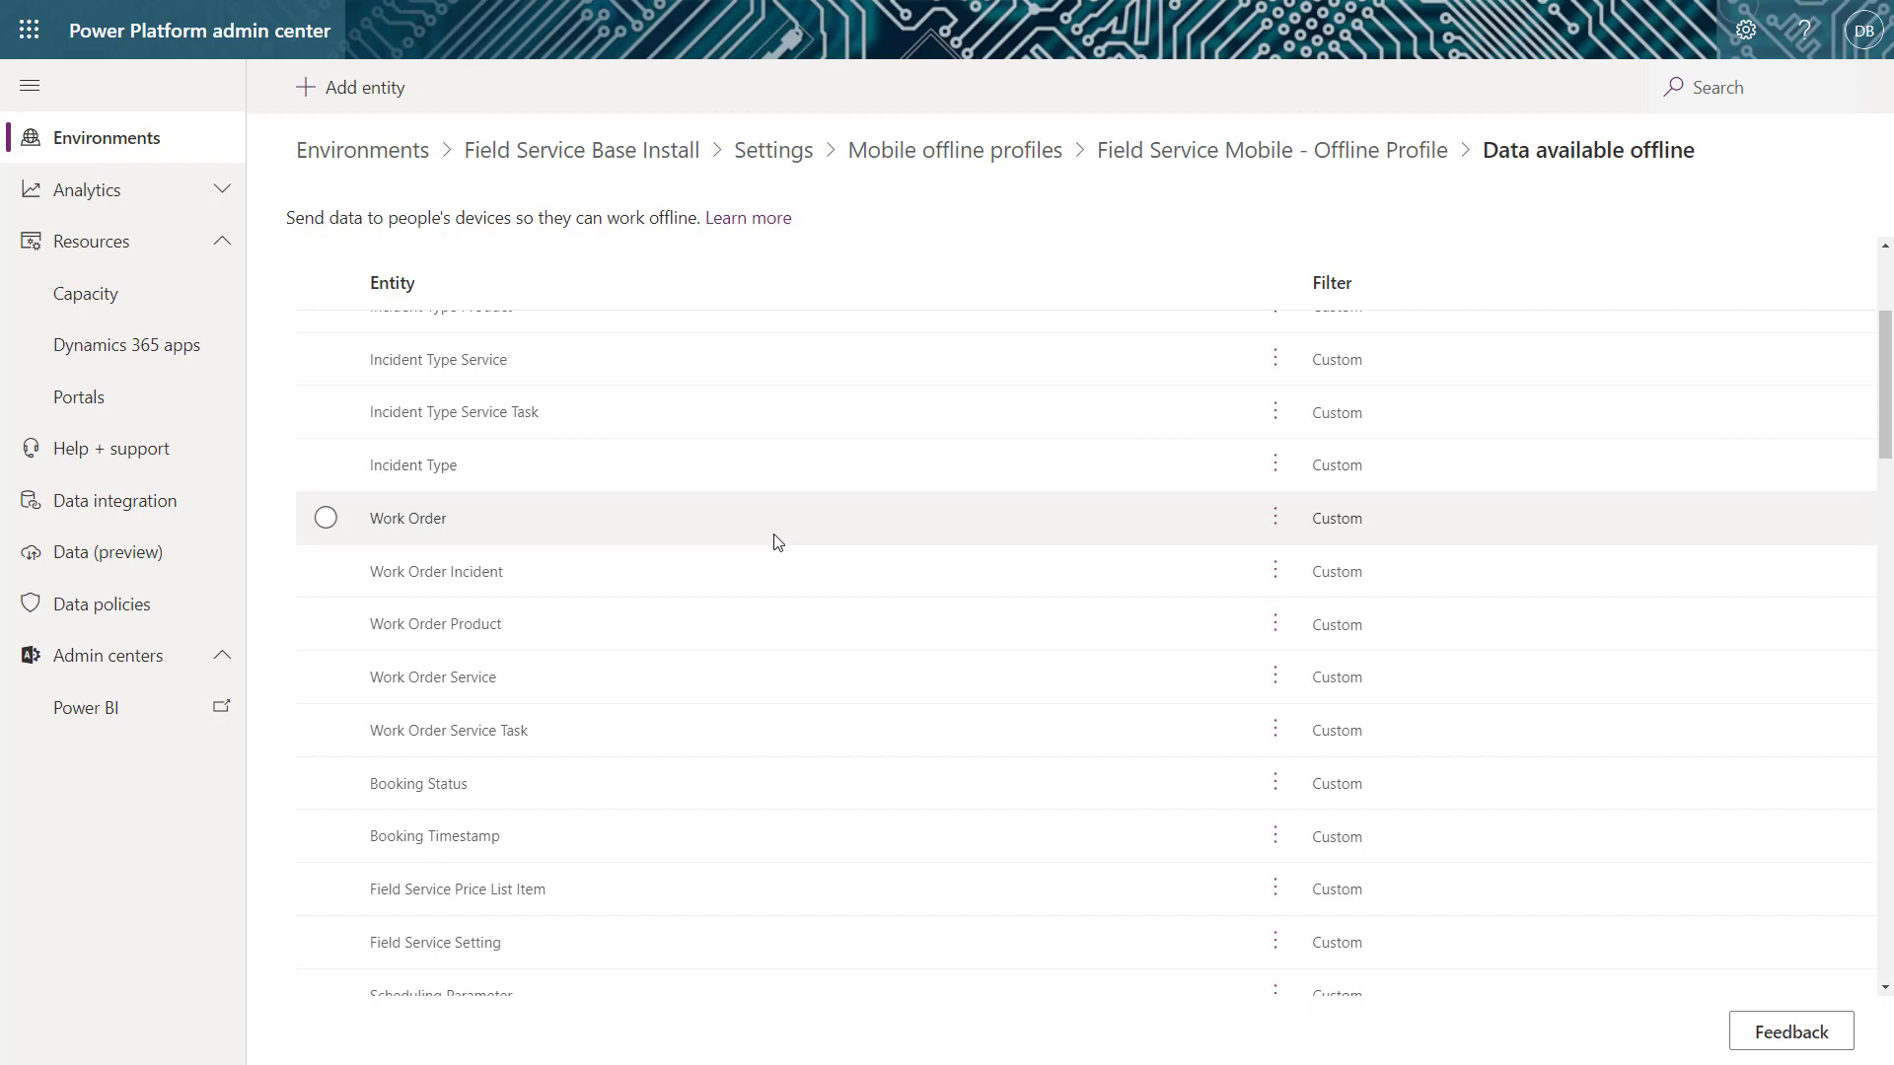
click(1280, 521)
click(1294, 546)
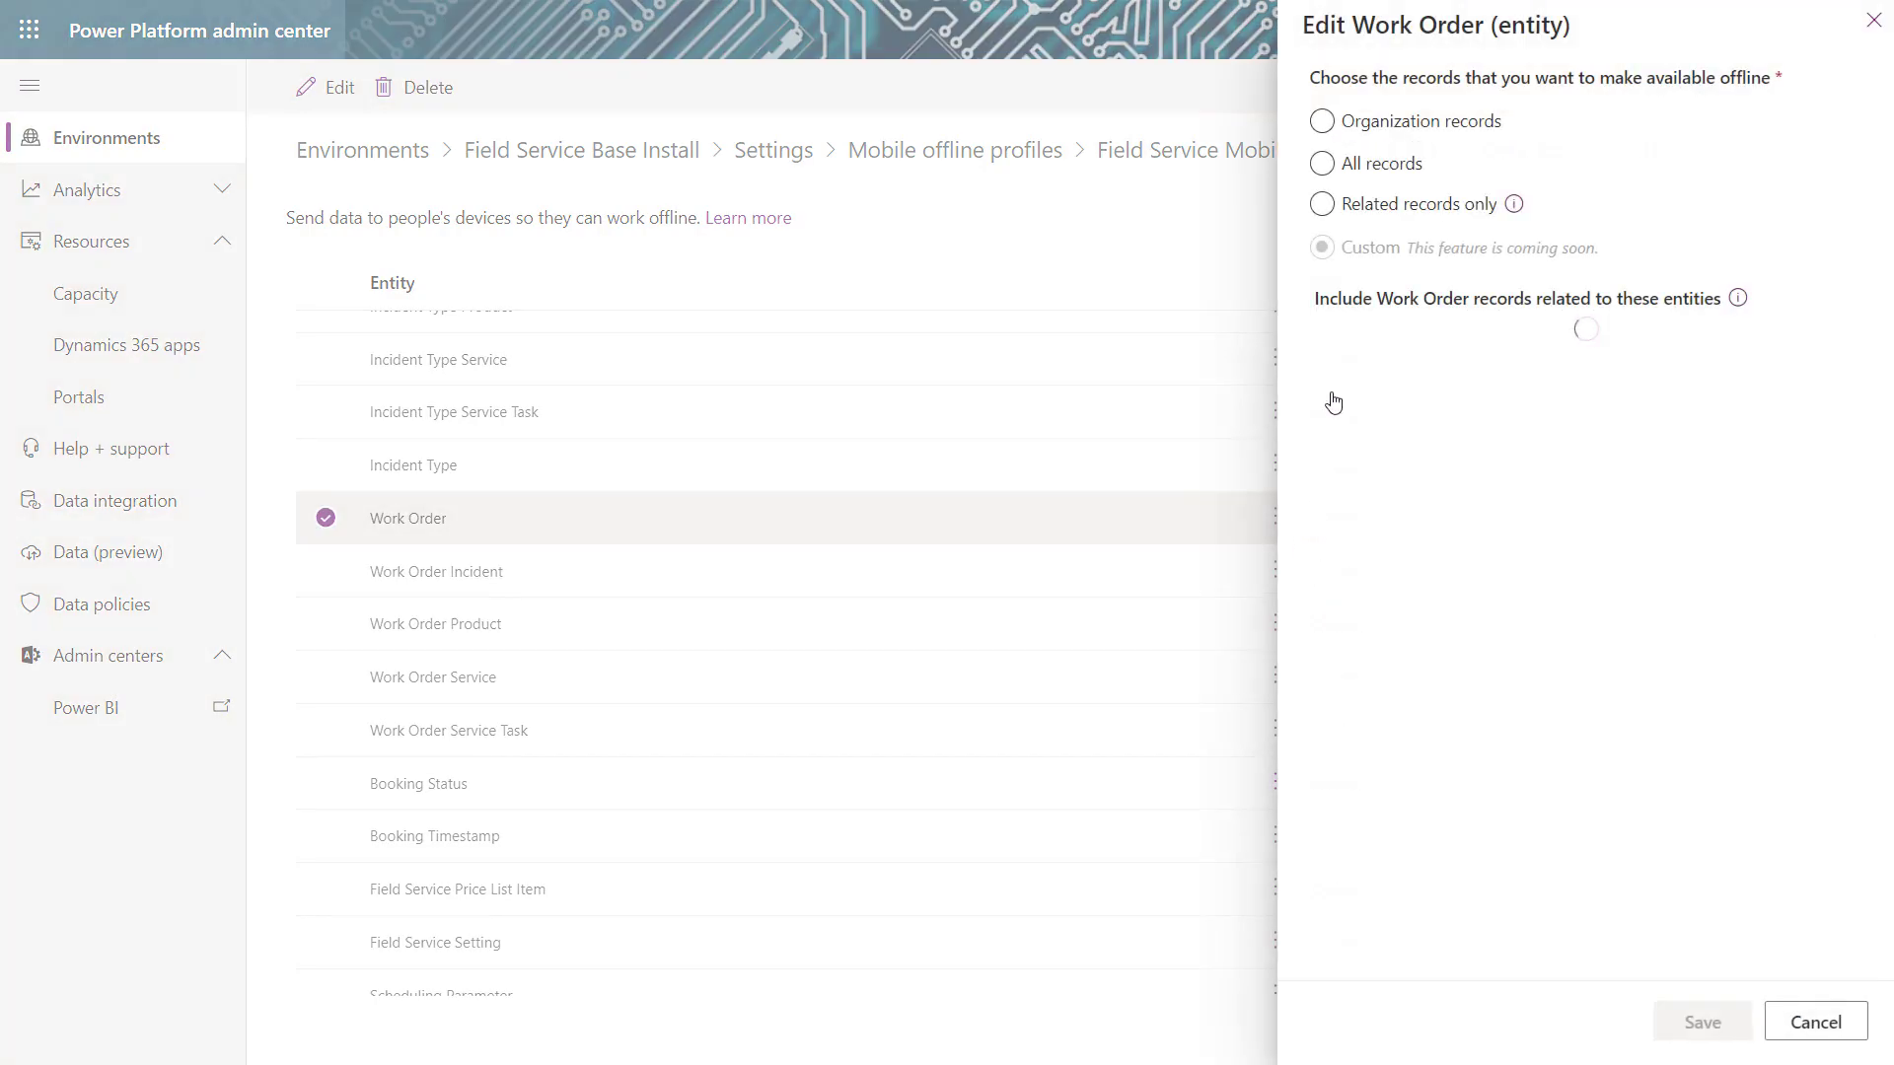
click(1322, 128)
click(1354, 151)
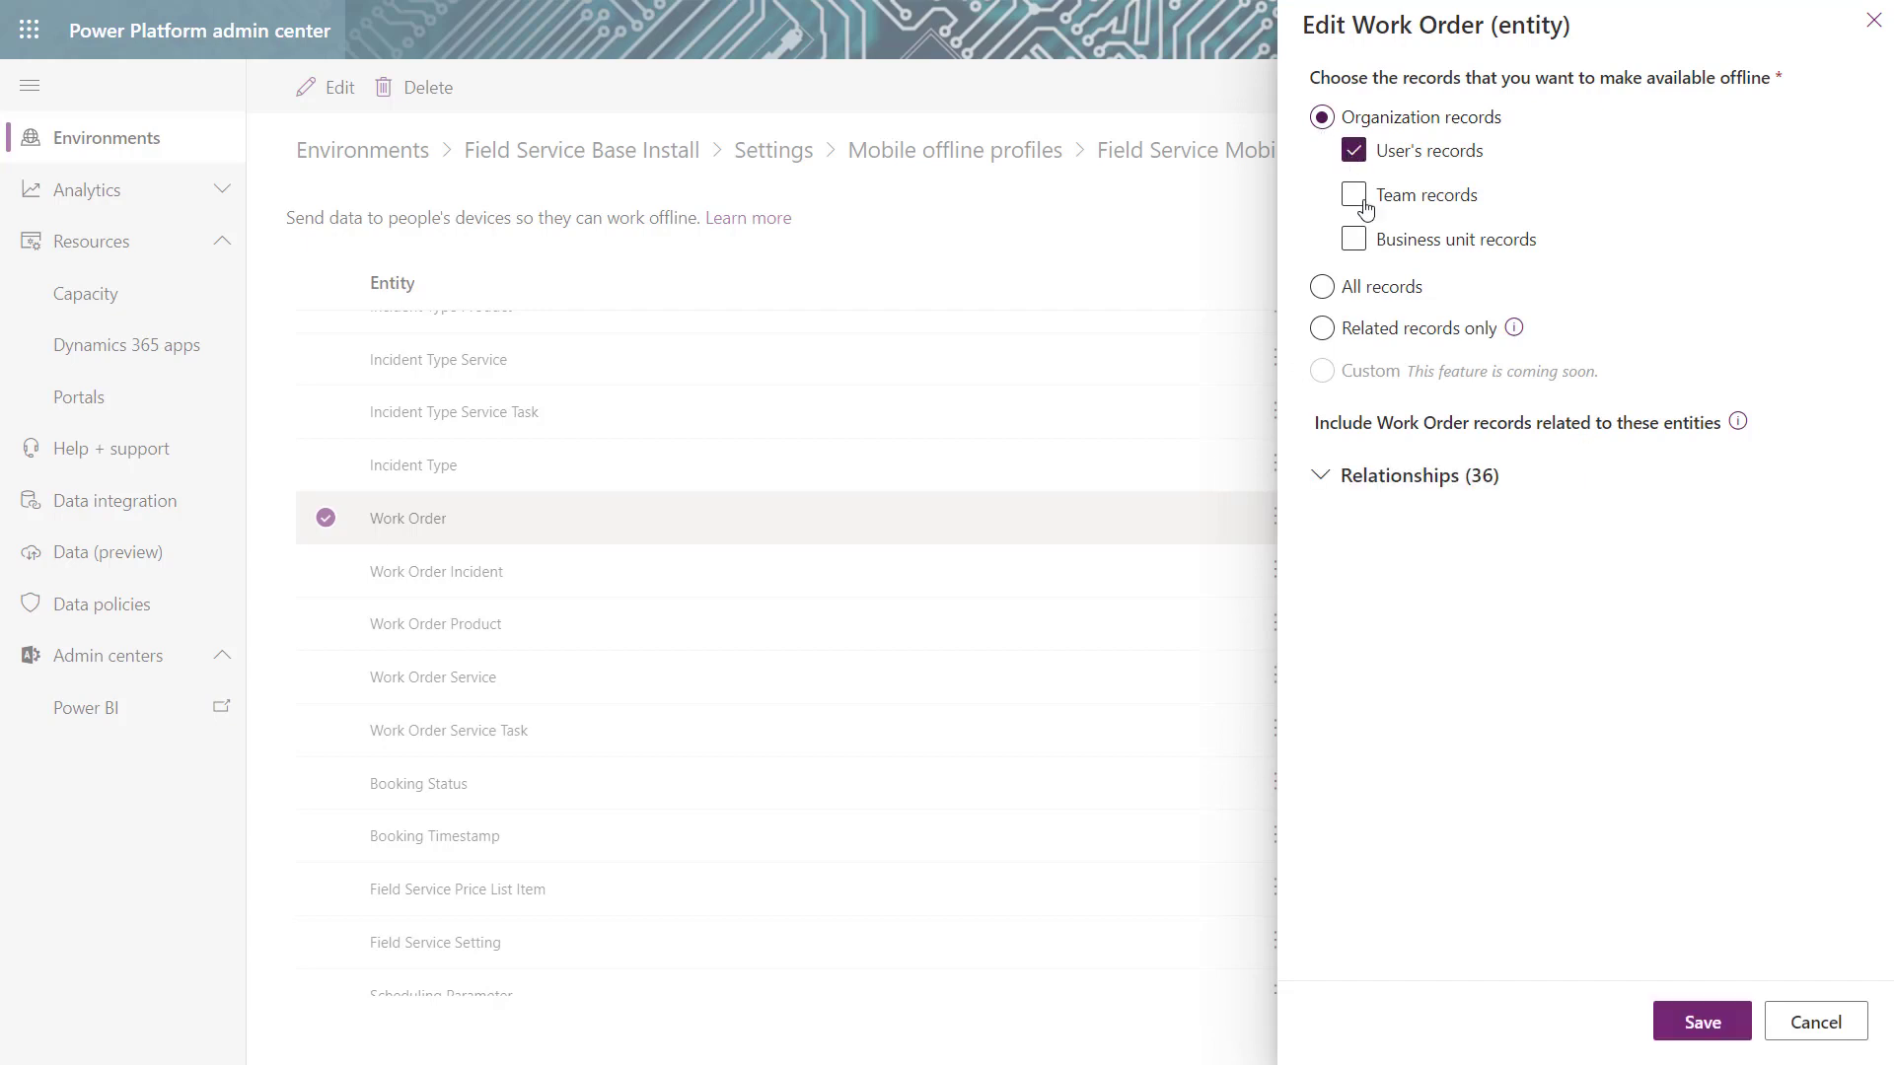
click(1327, 478)
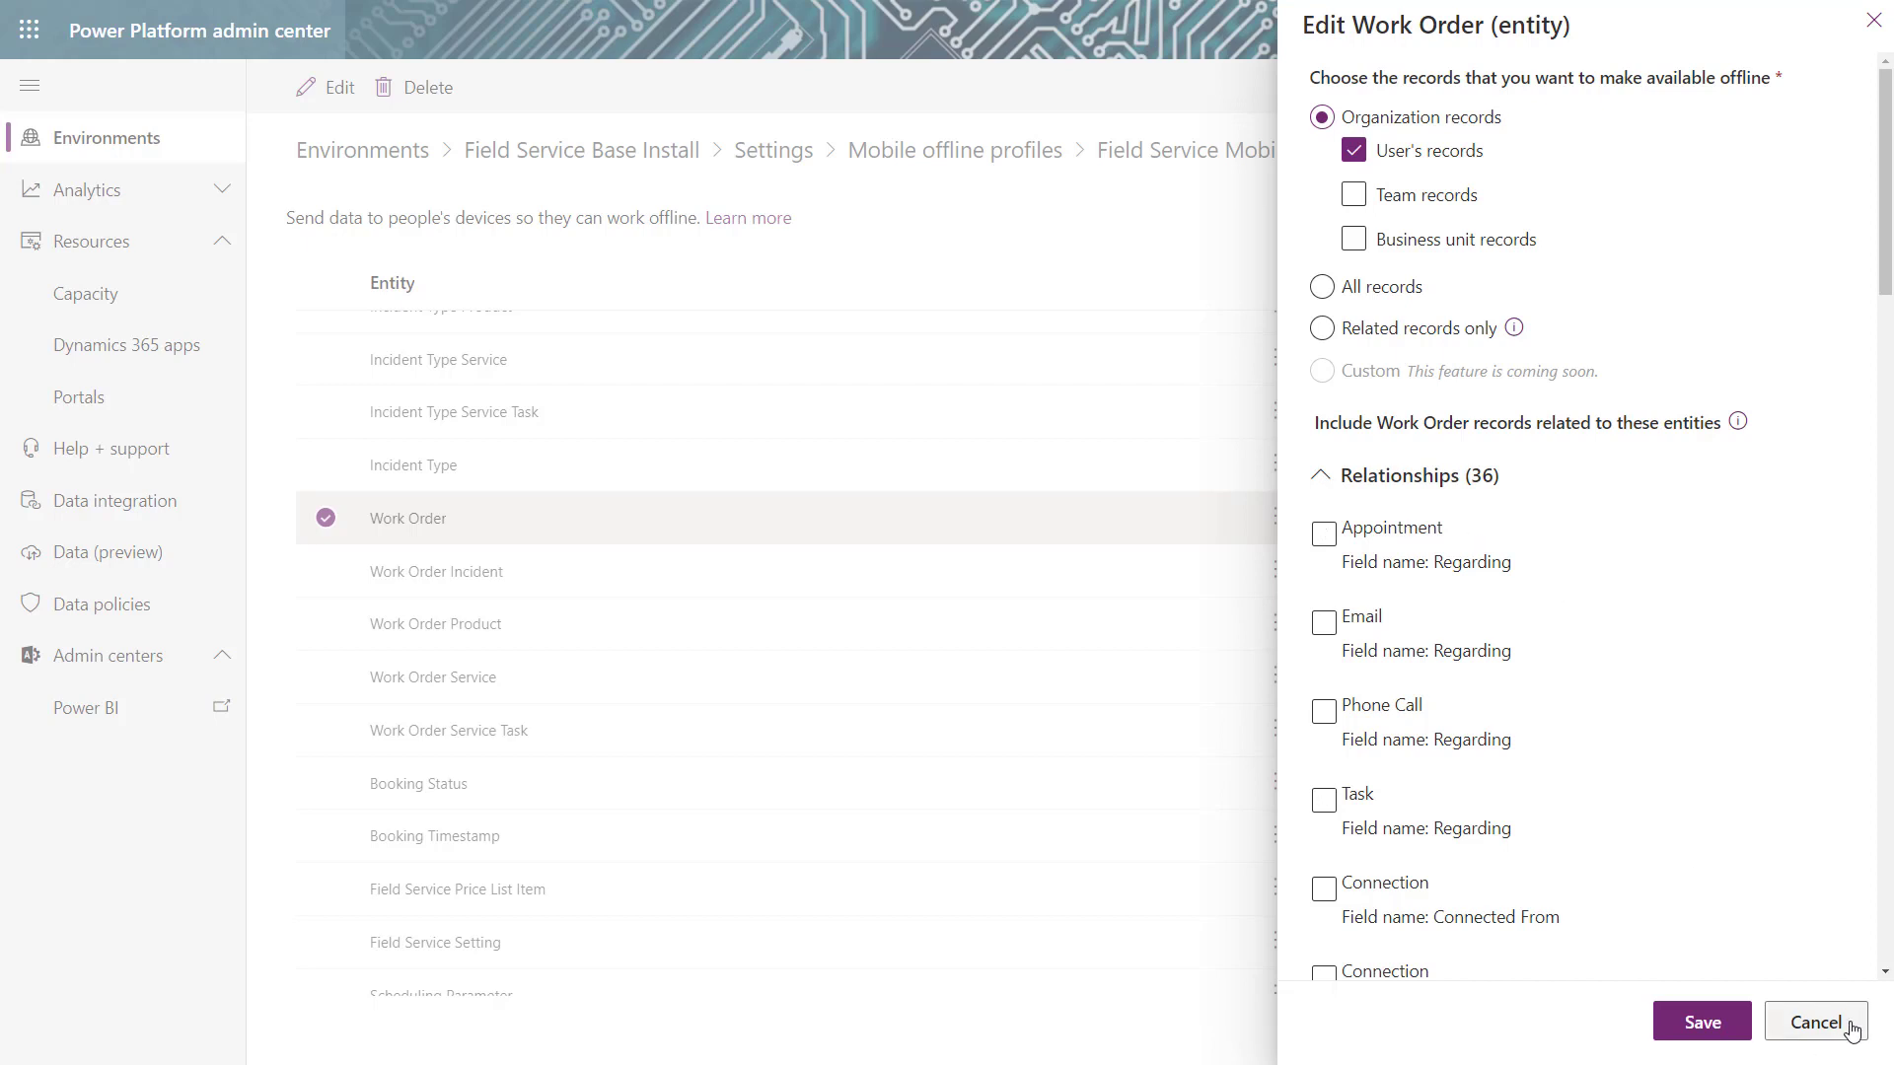
click(1820, 1026)
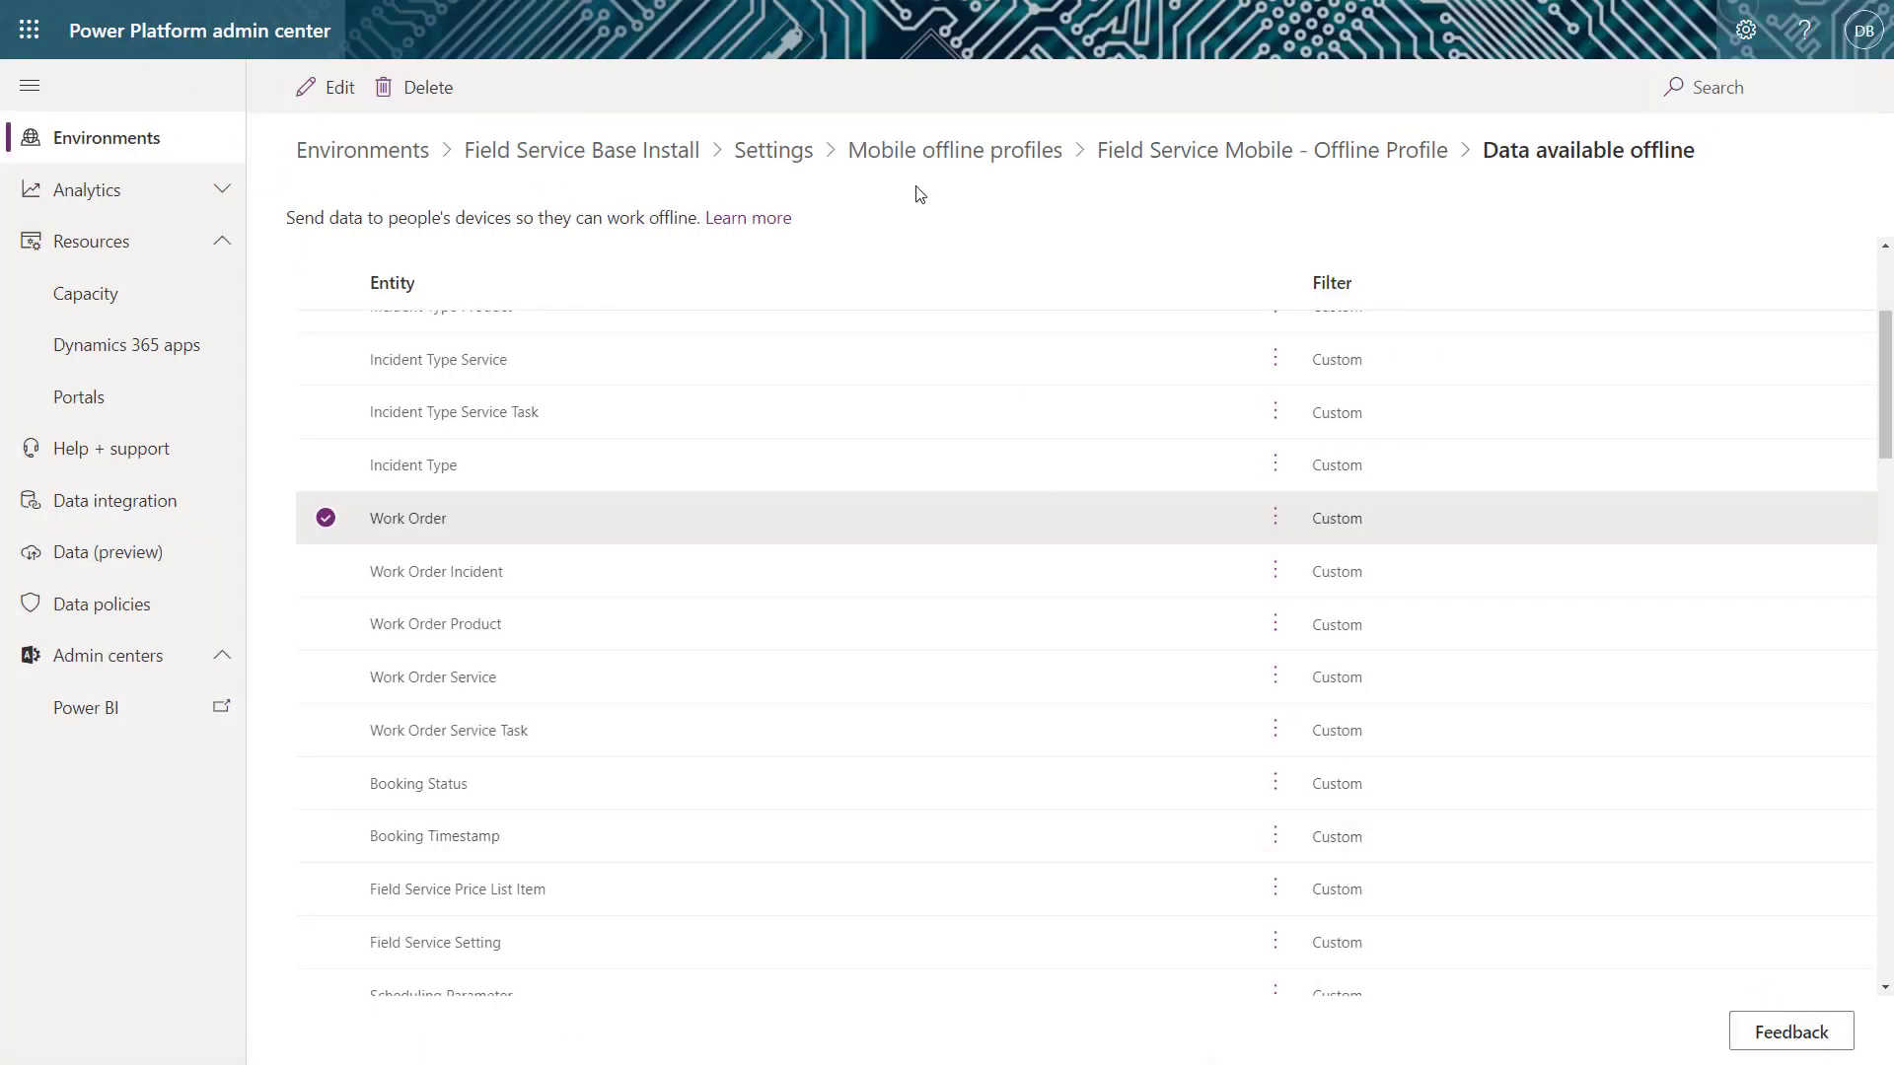
Add a user, found by name, to the profile's people with offline access and save.
click(1334, 149)
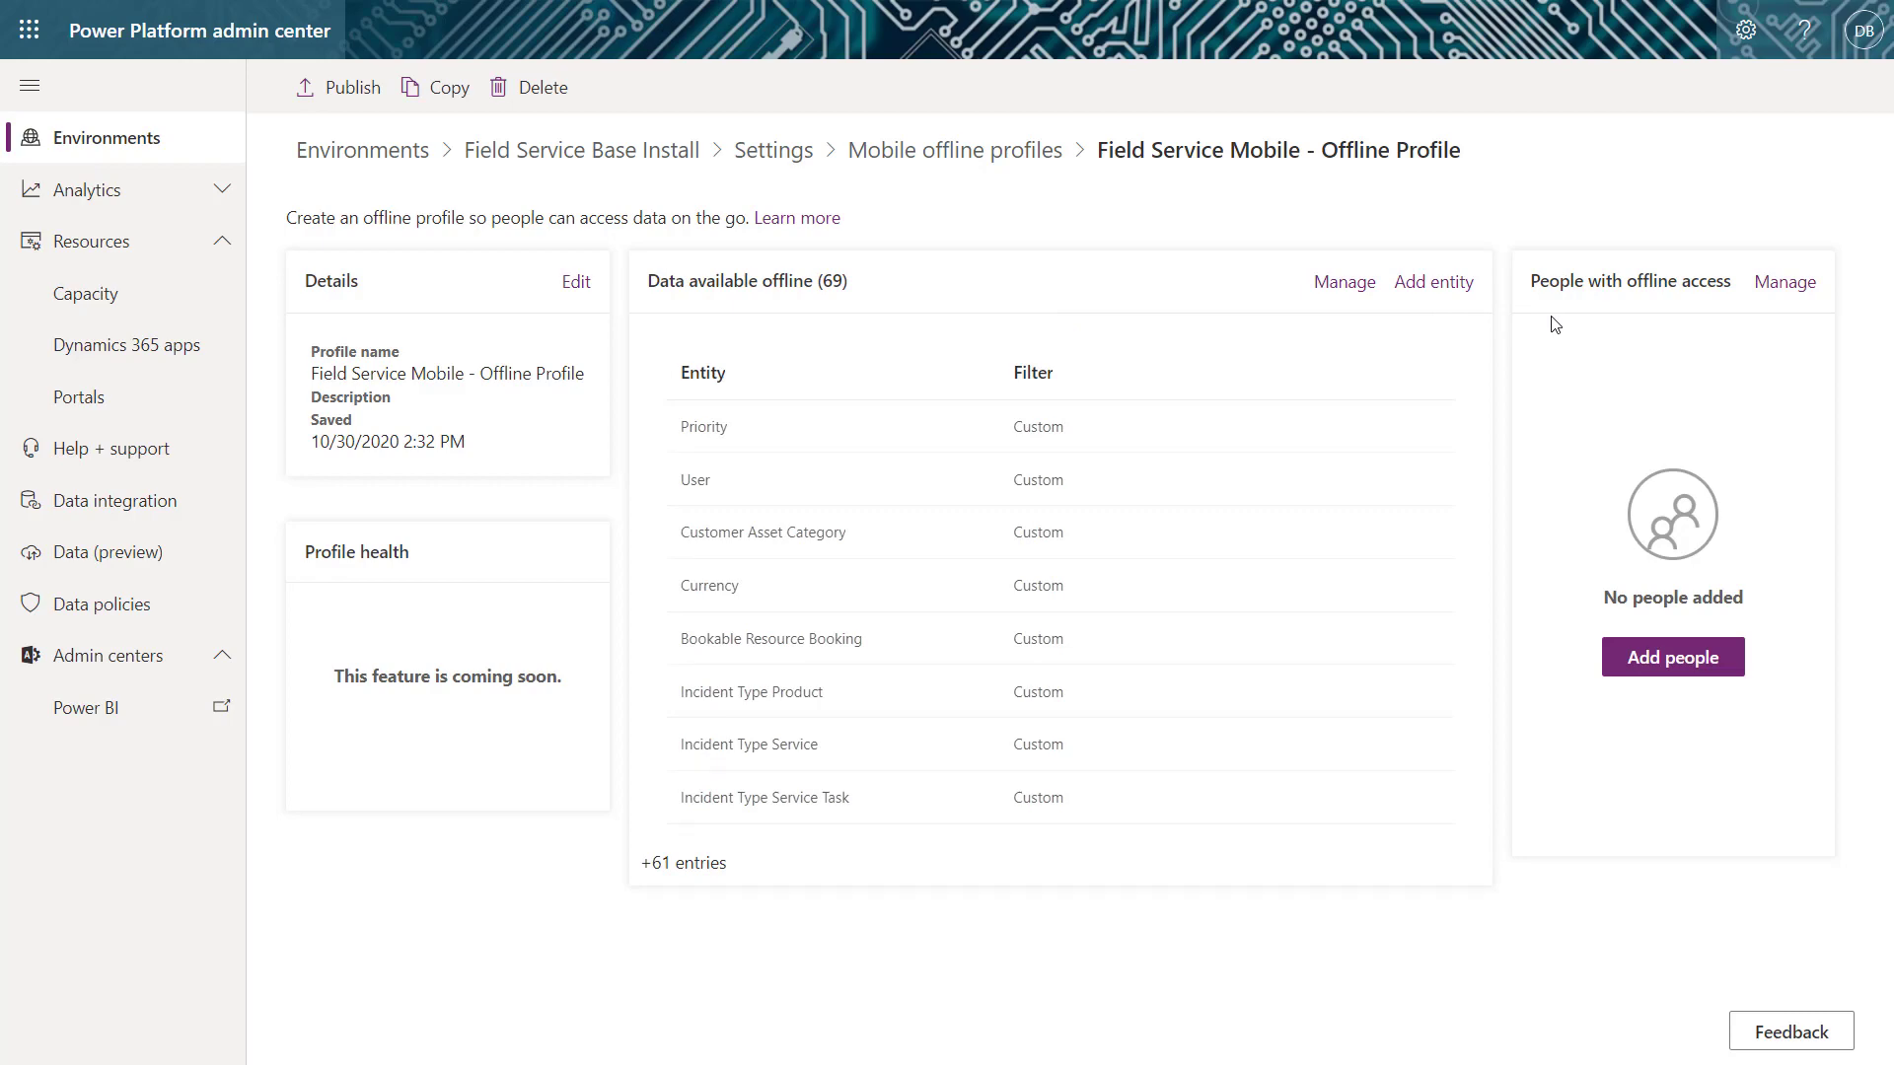
click(1673, 659)
click(1519, 124)
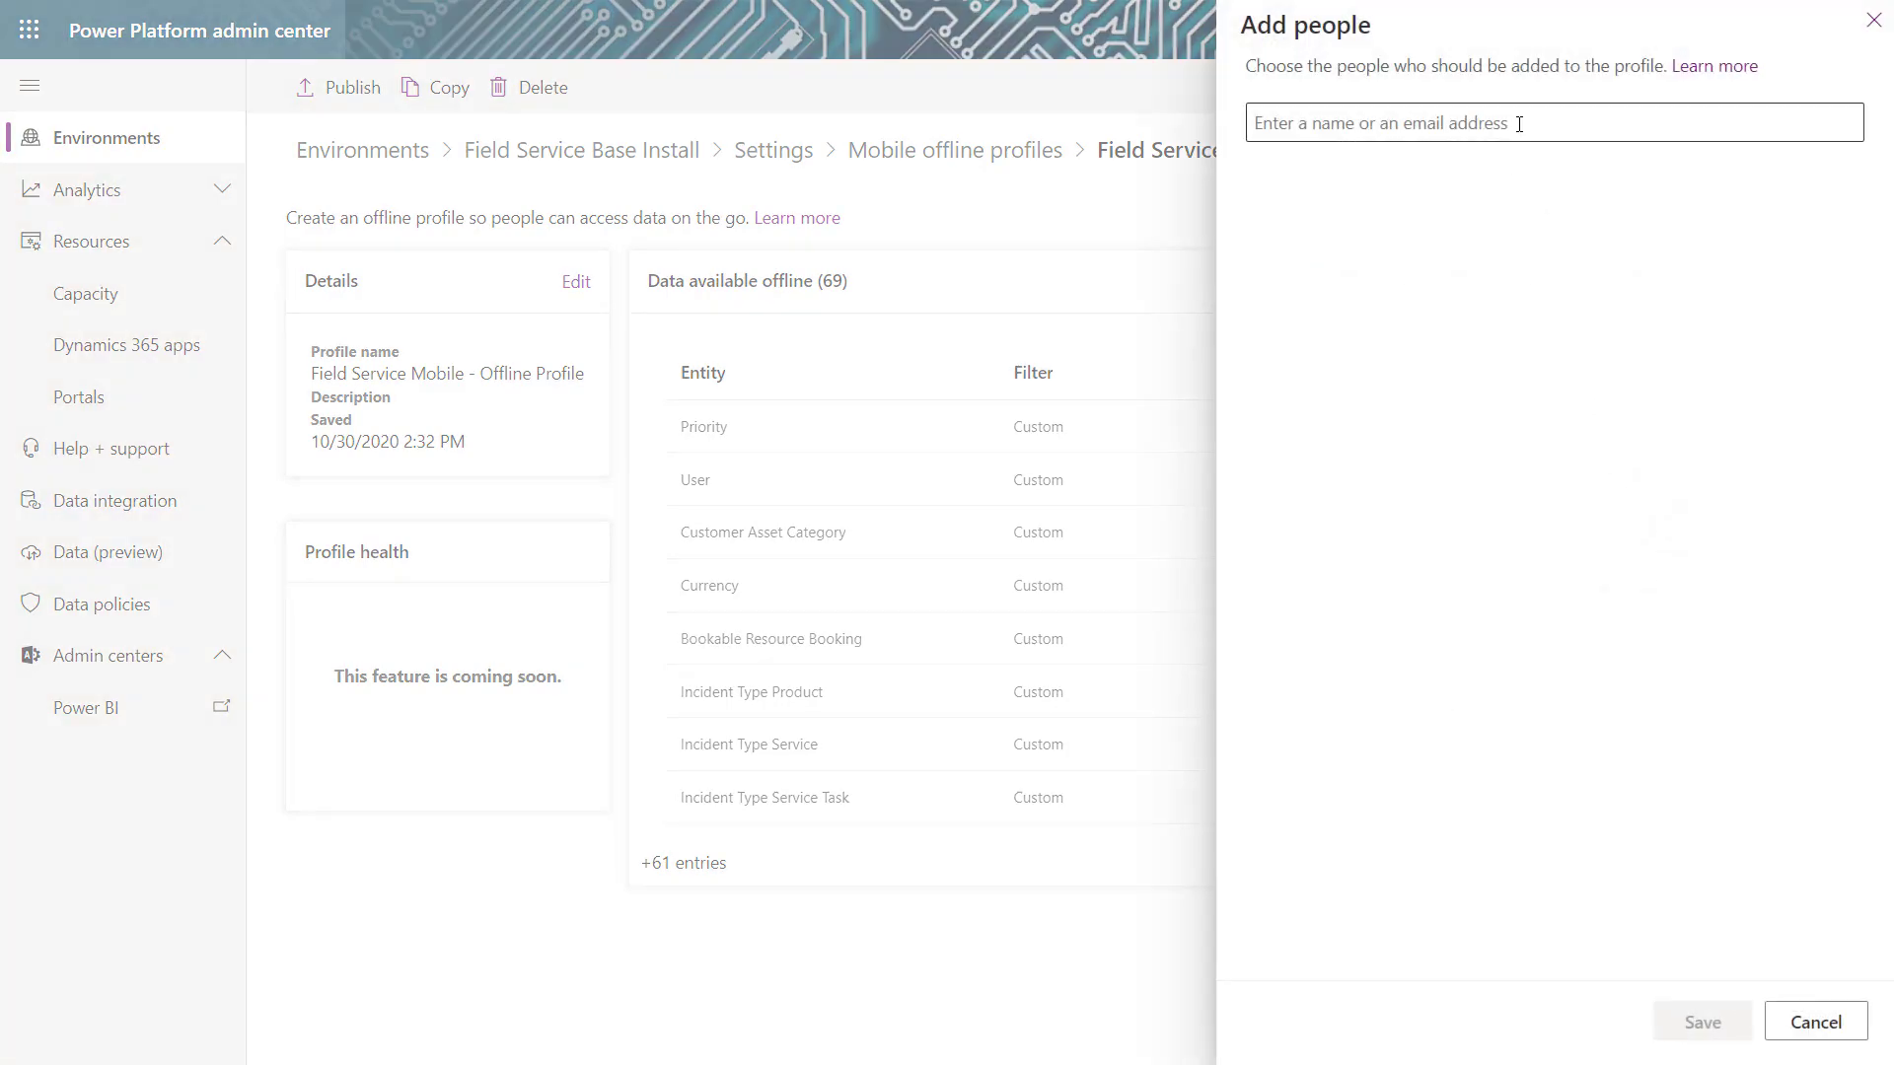
text(Derik Bormann)
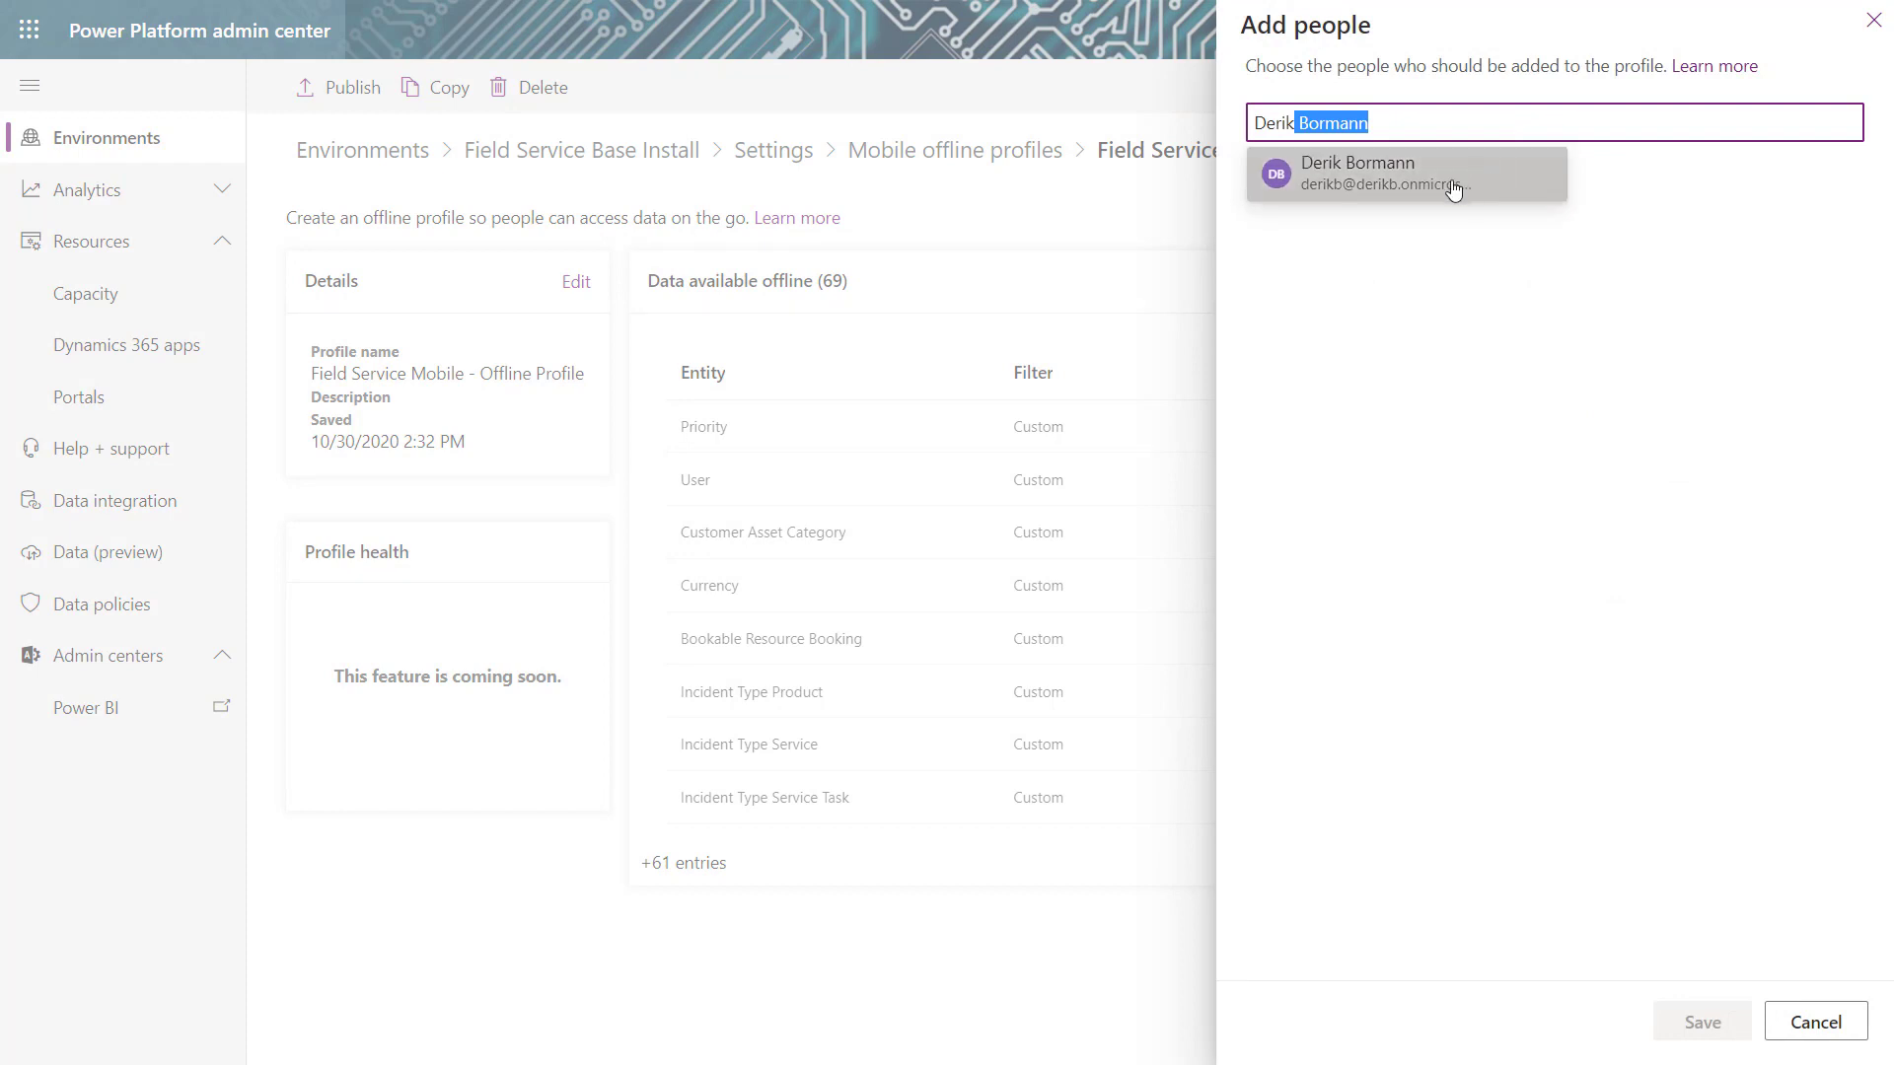
click(1451, 184)
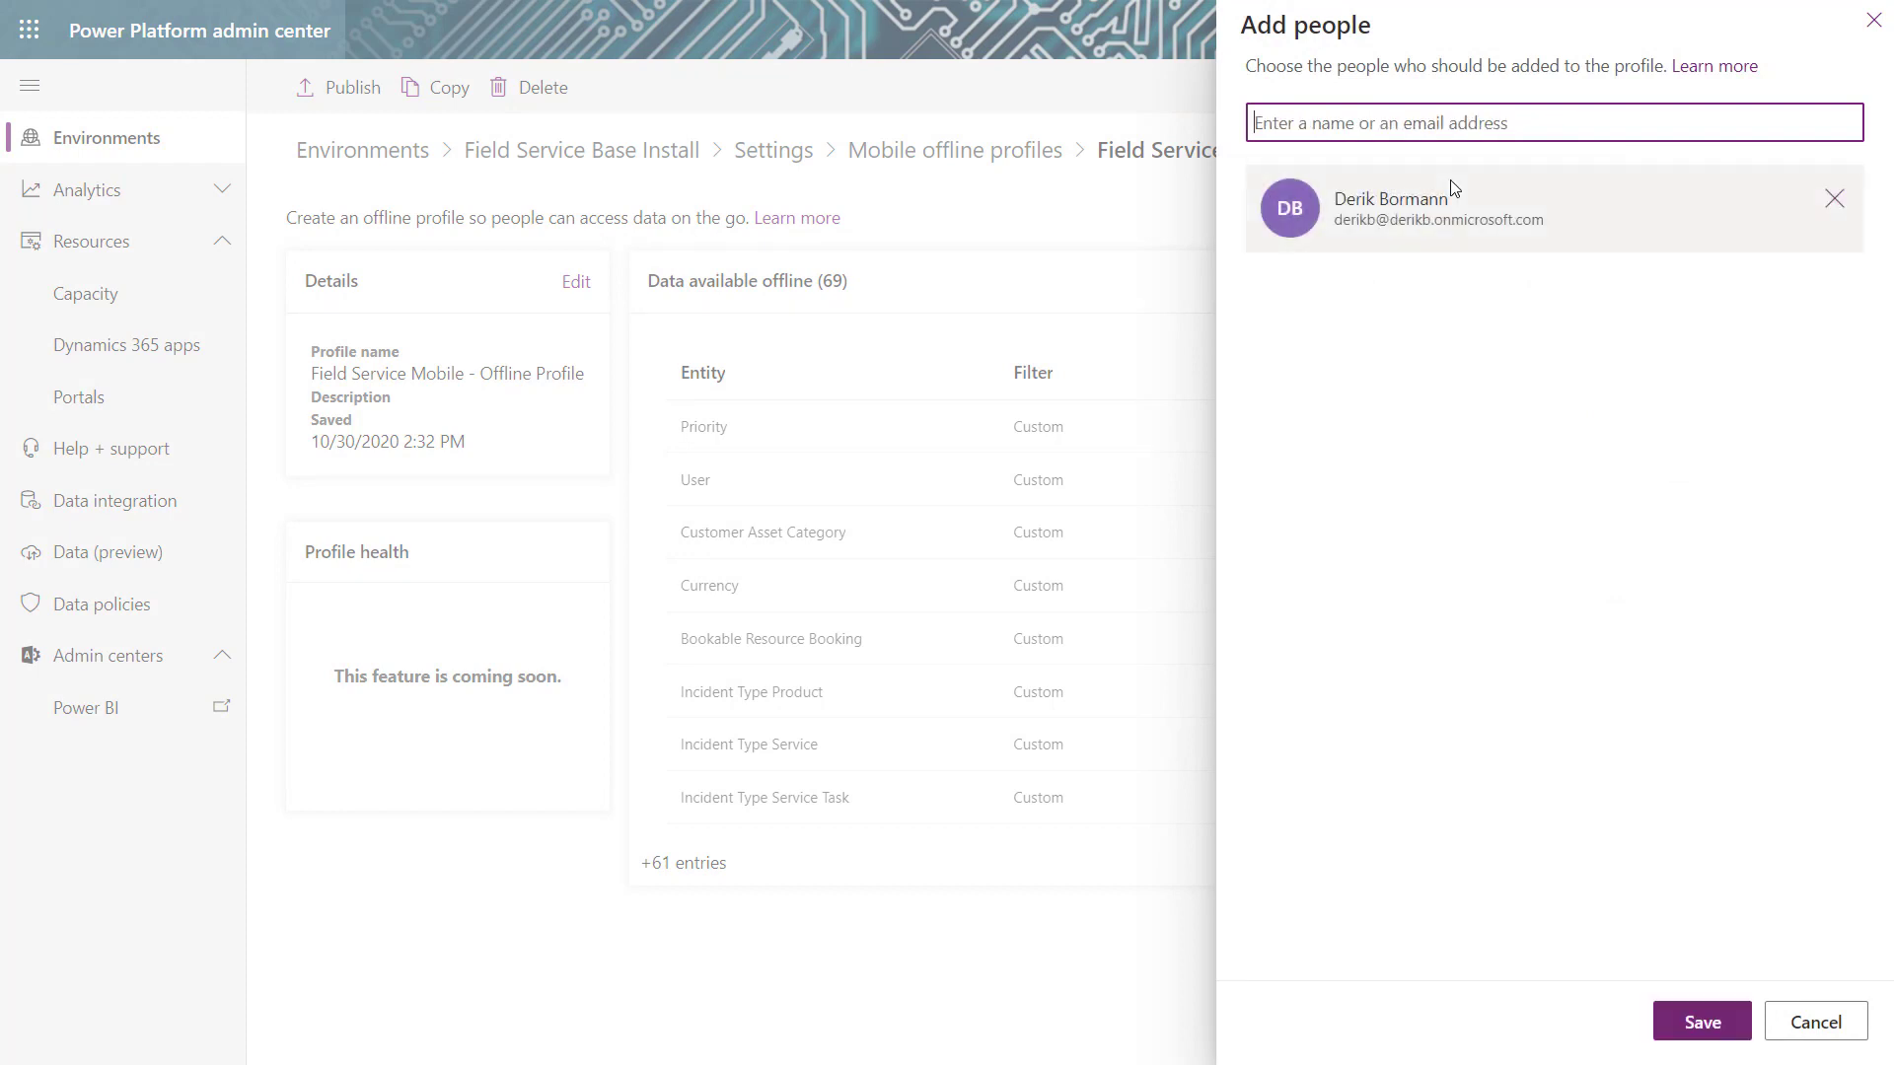
click(1718, 1026)
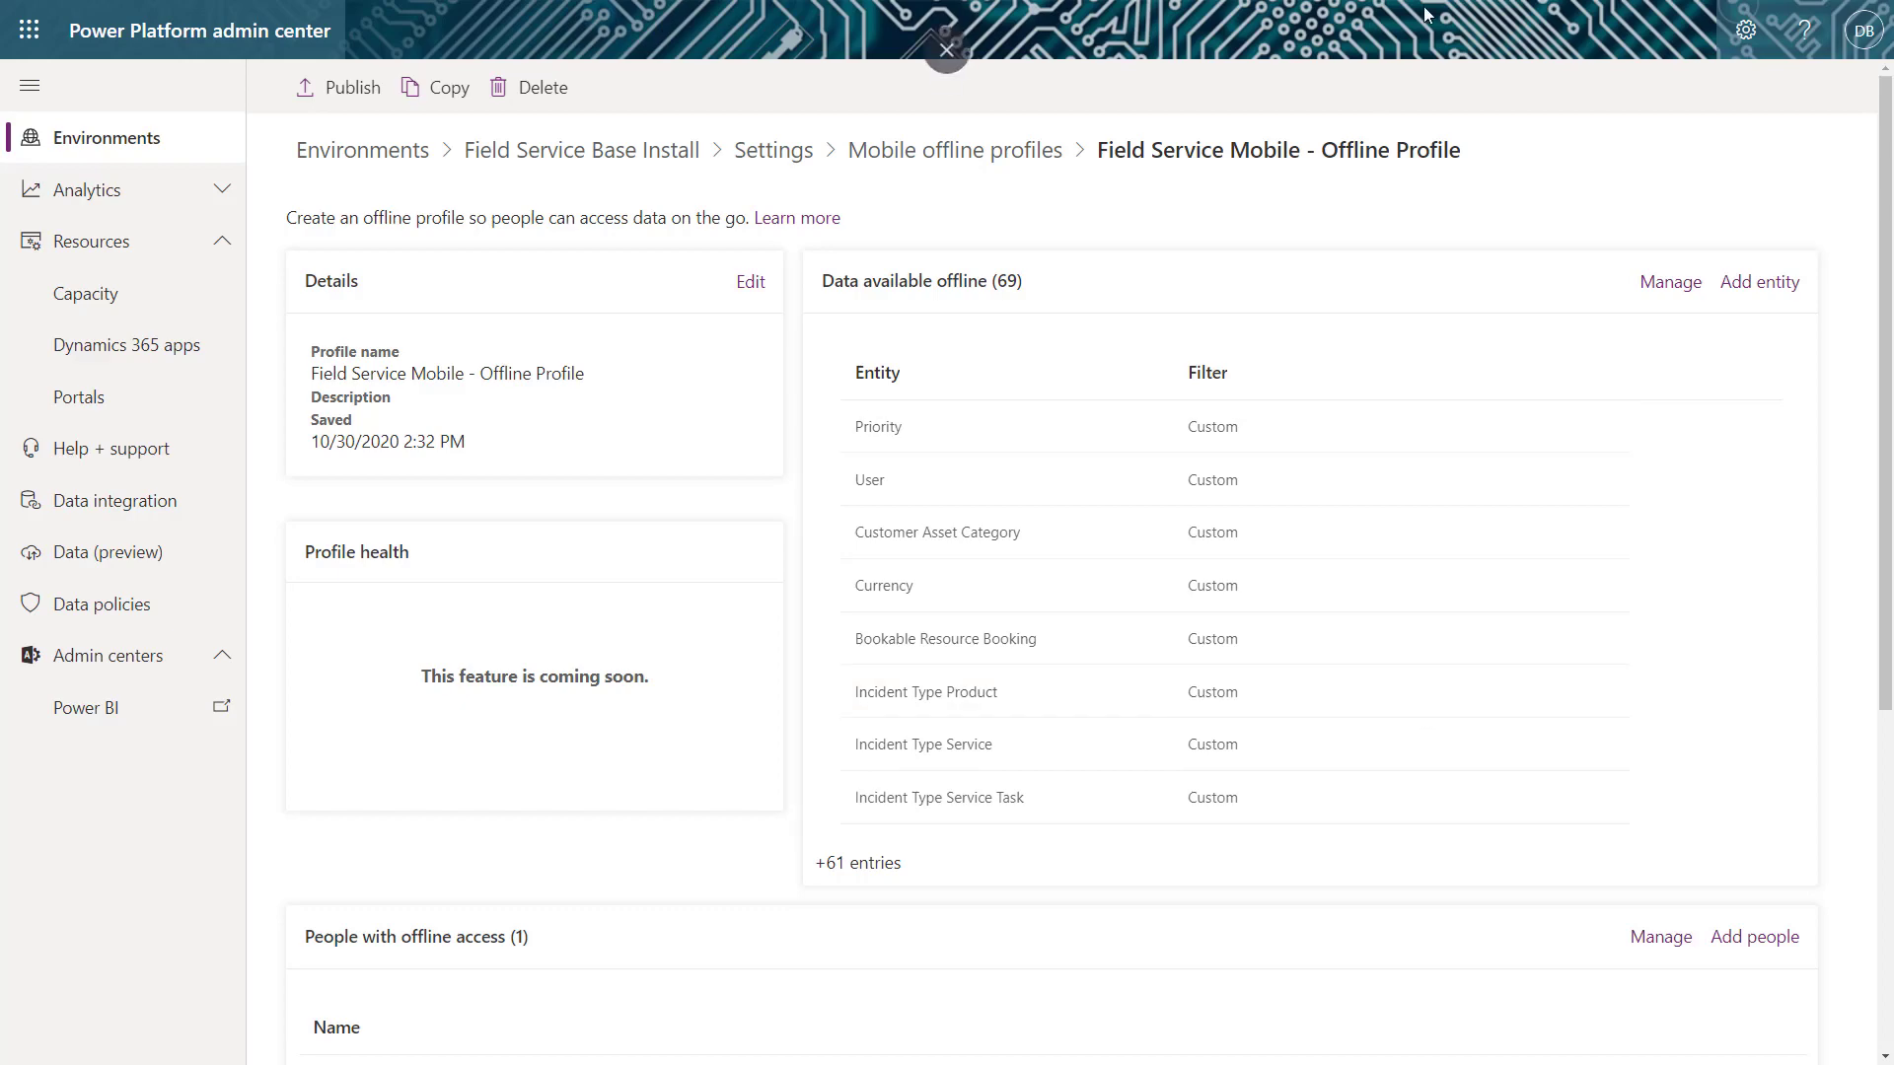
mouse_move(1053, 89)
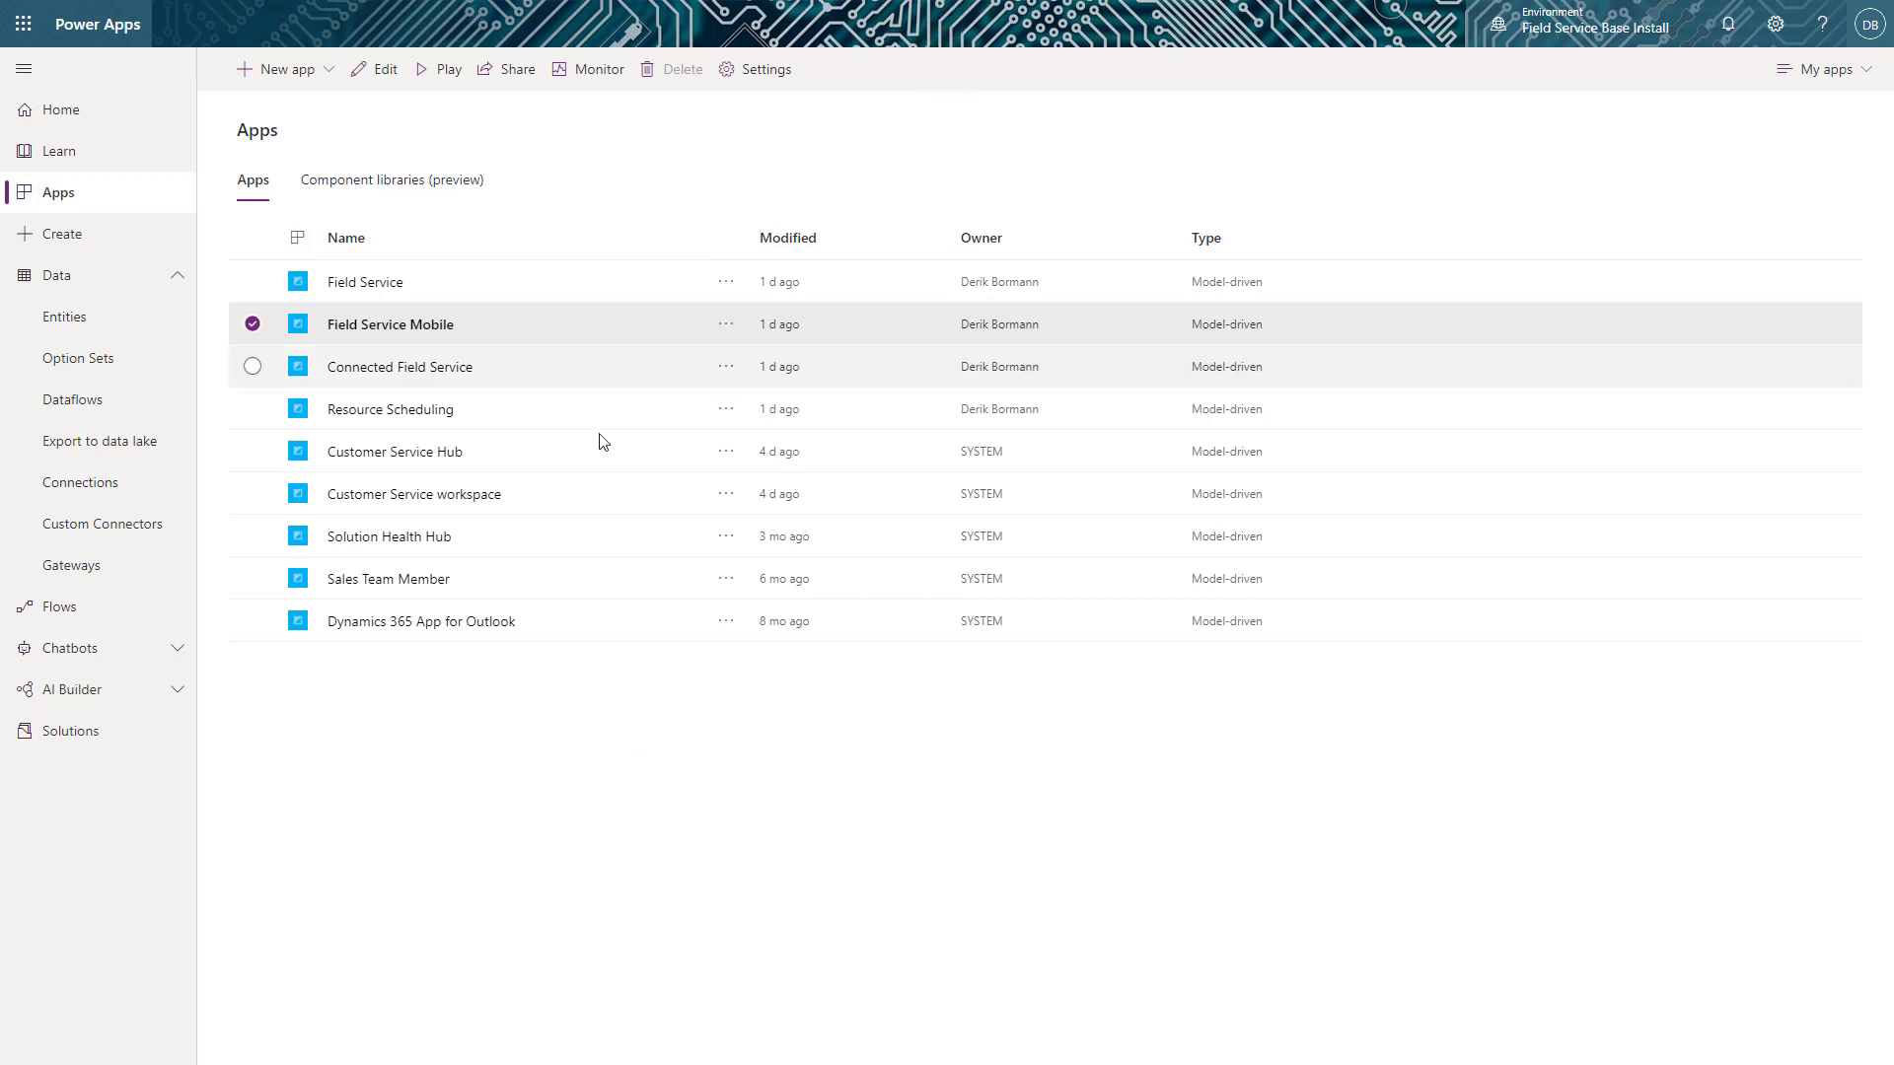
Edit the Field Service Mobile app in App Designer and show its Properties tab.
click(726, 325)
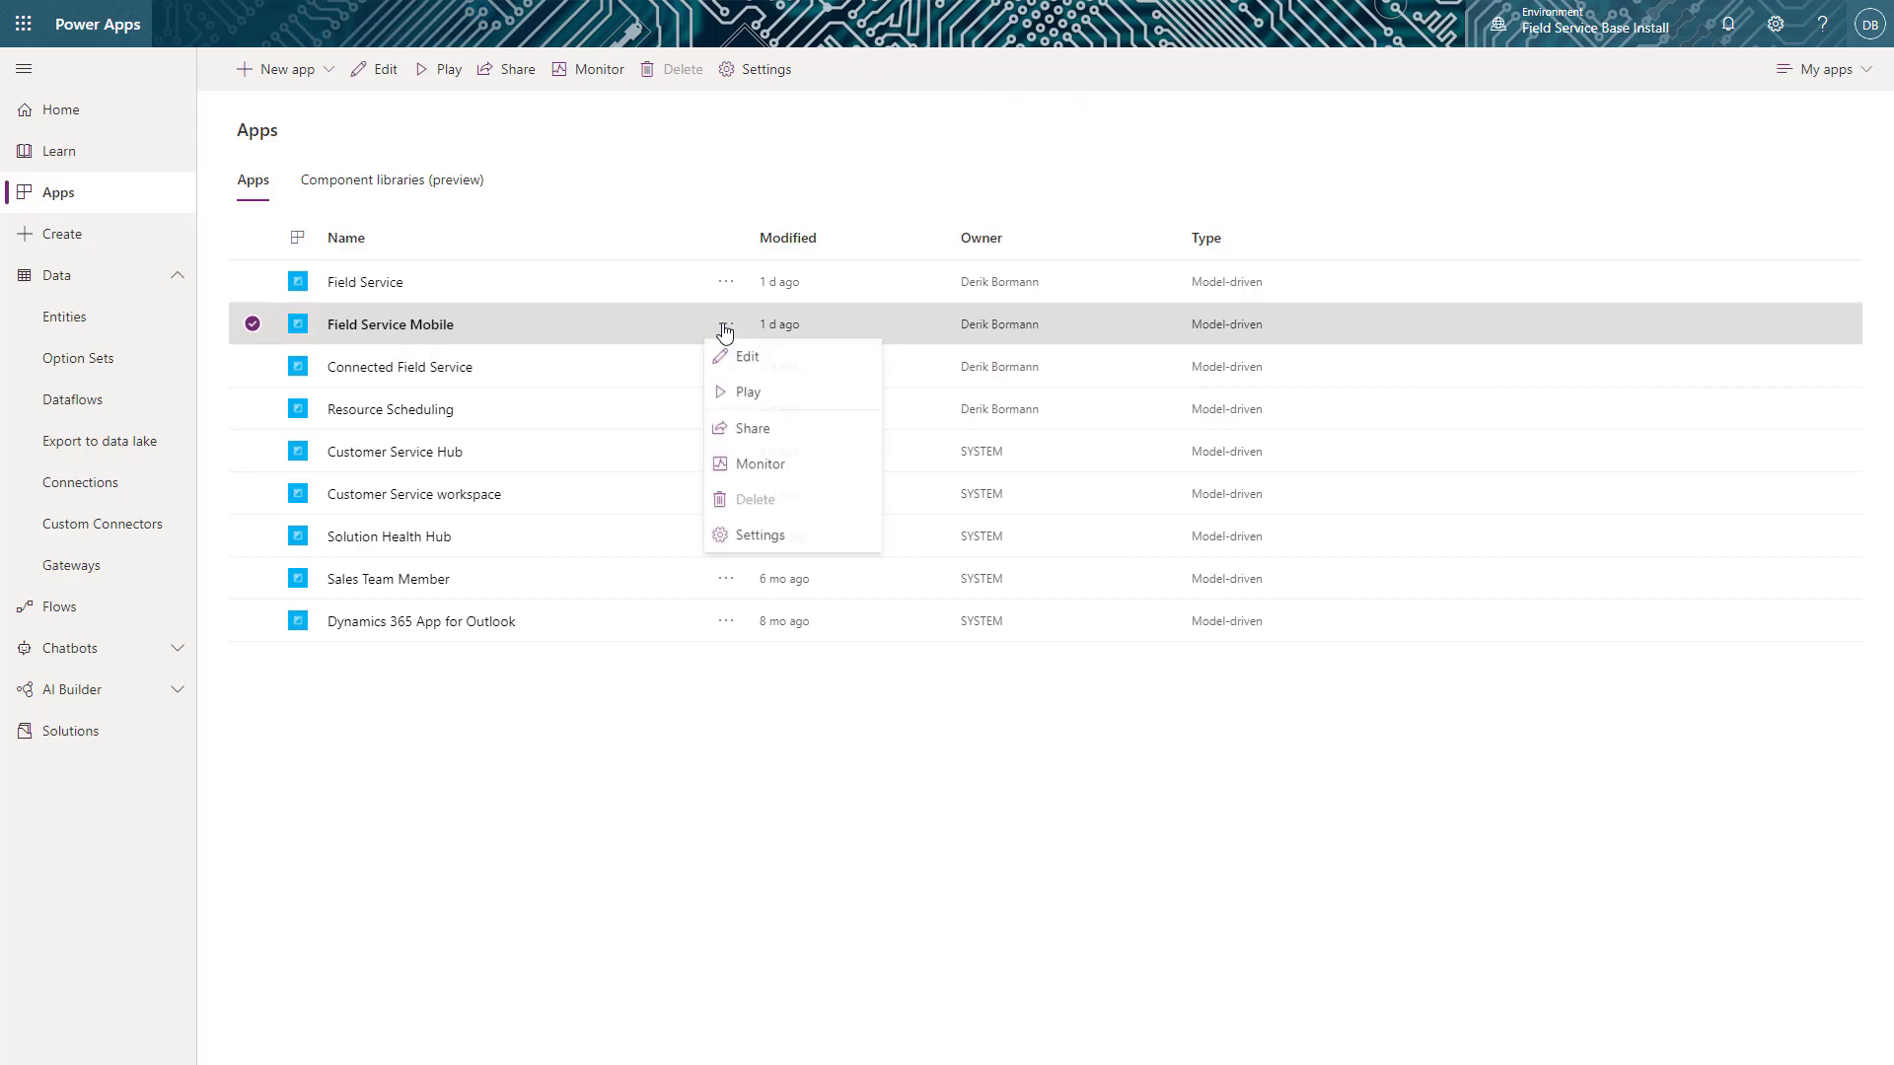
click(766, 363)
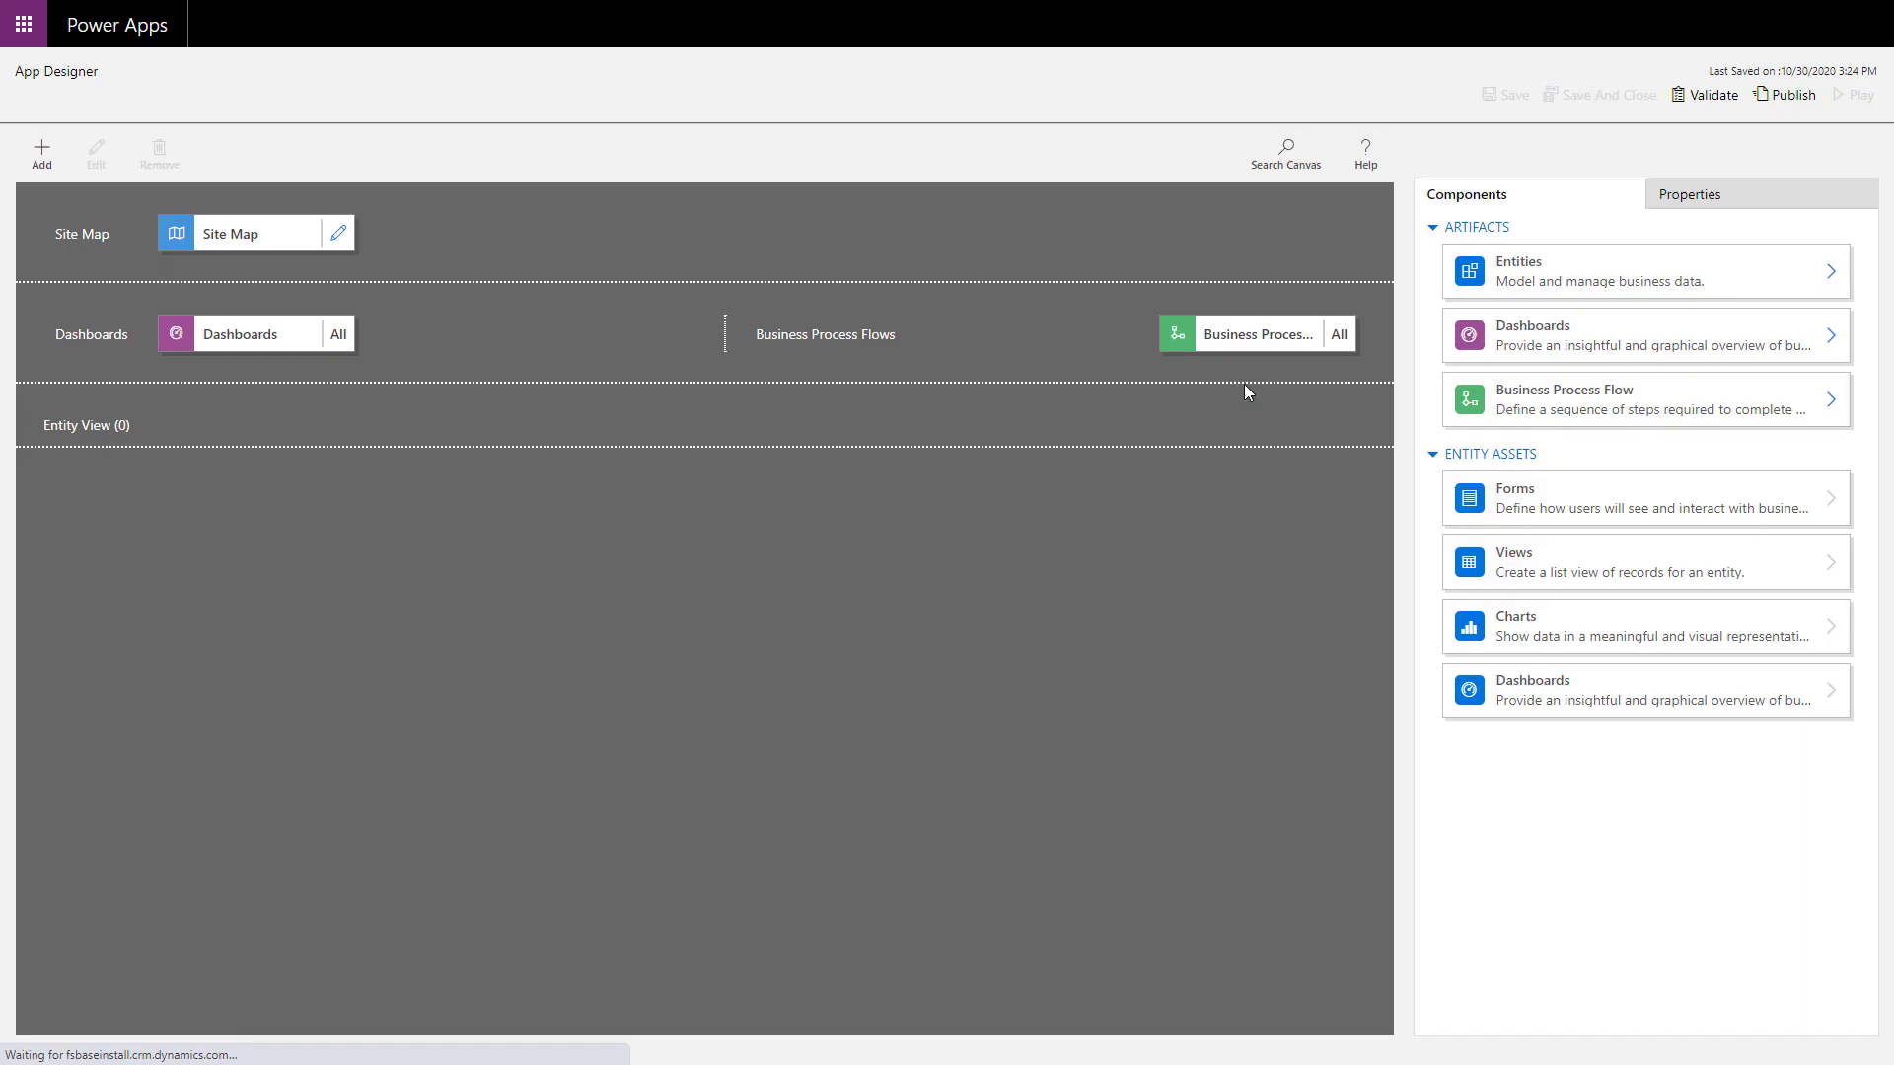
click(1733, 199)
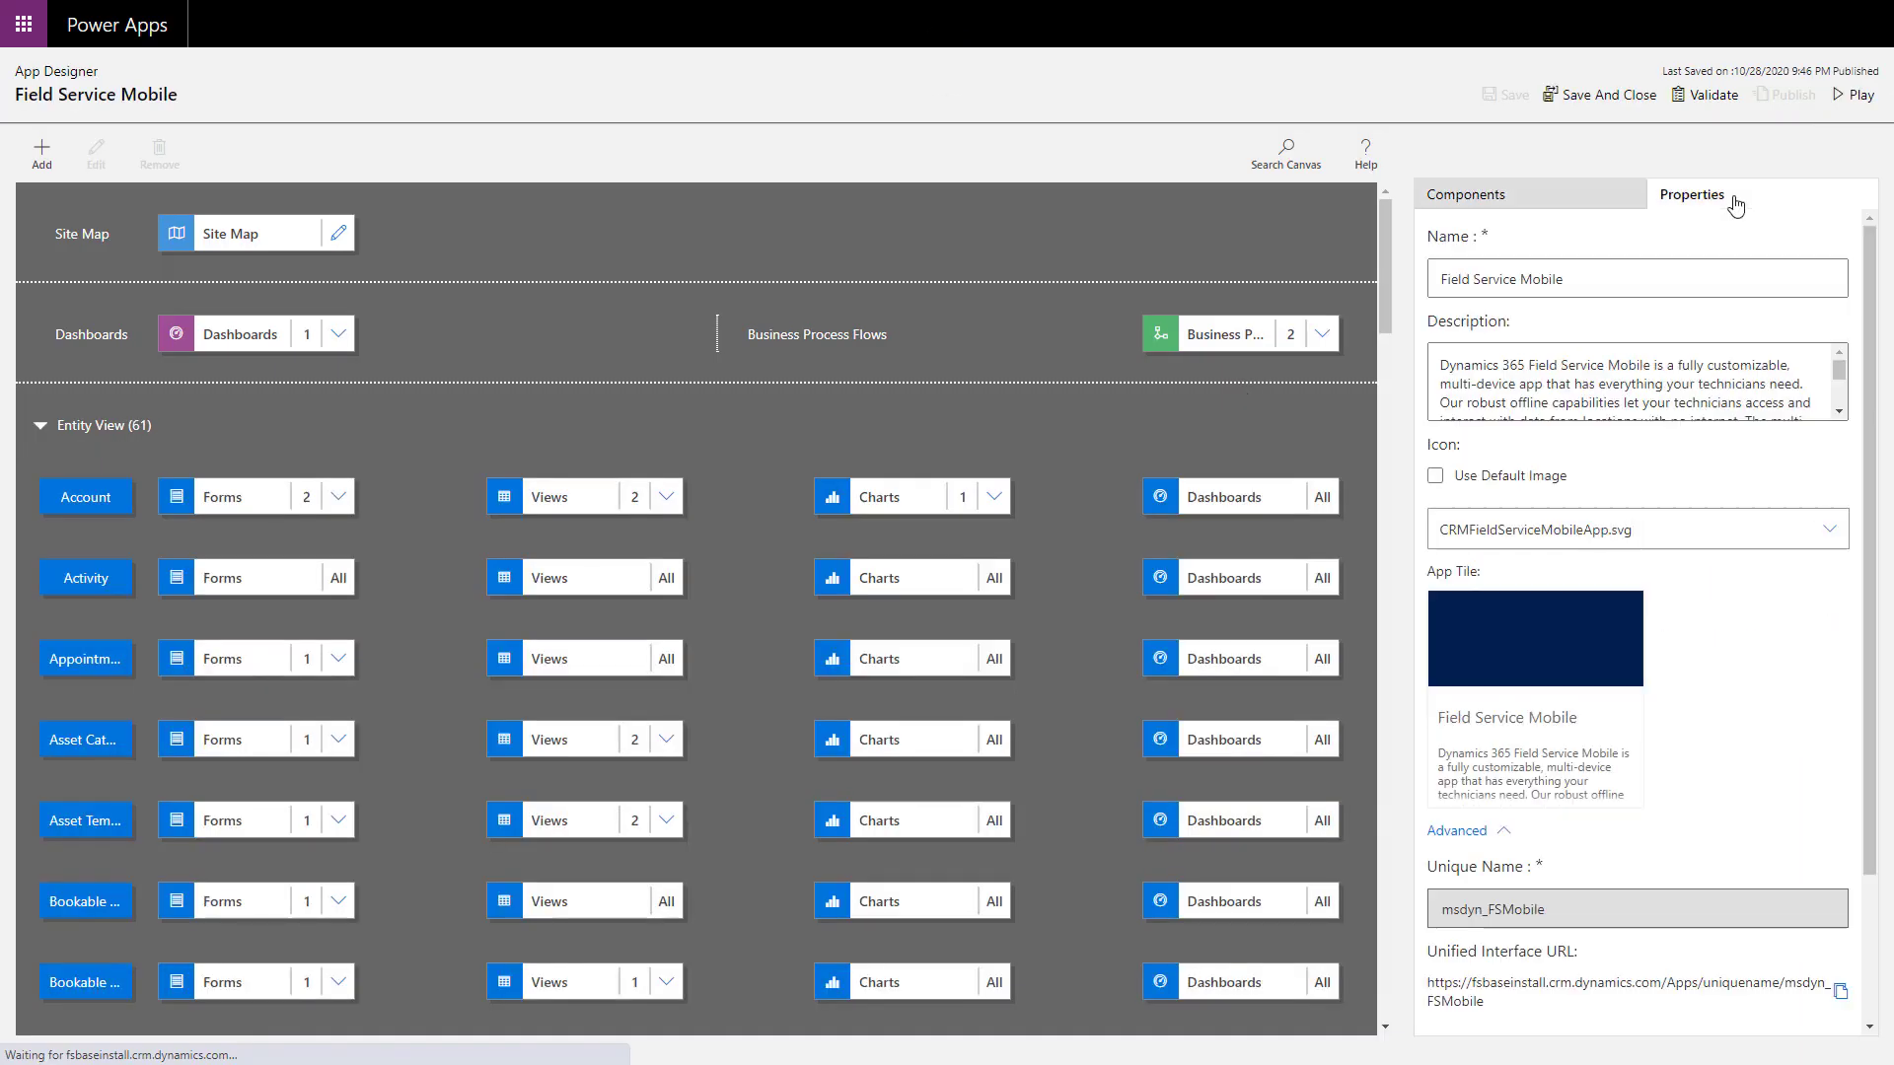